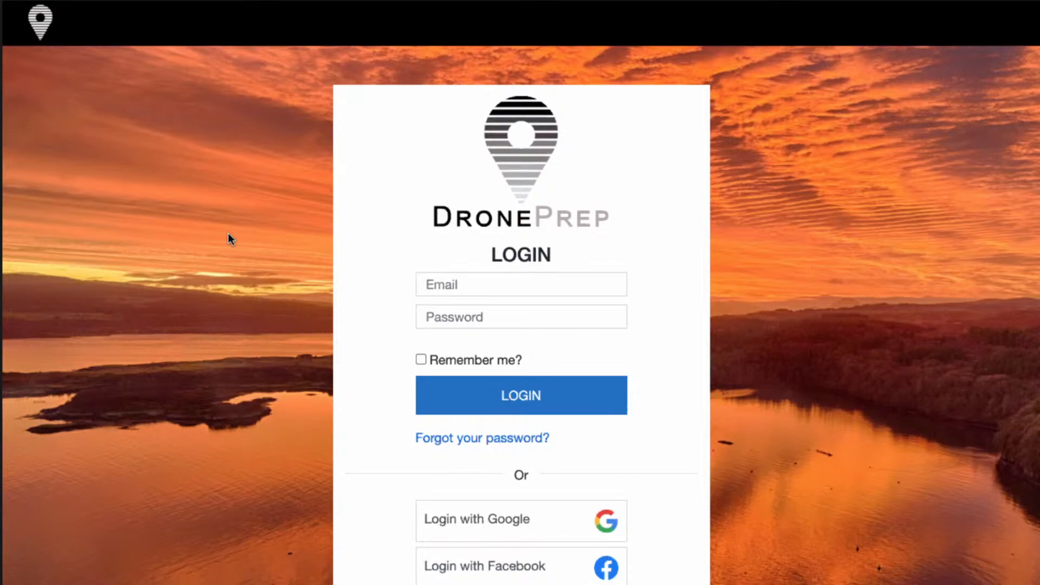
Examine the login page for its email, Google, Facebook and Twitter sign-in options and its registration link
scroll(230, 239, down, 3)
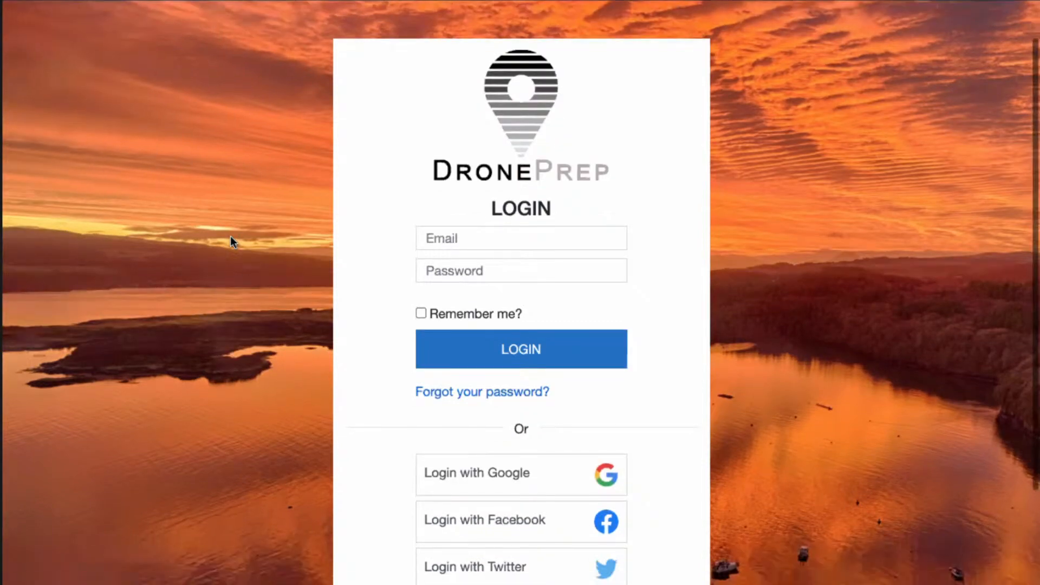
scroll(229, 238, up, 3)
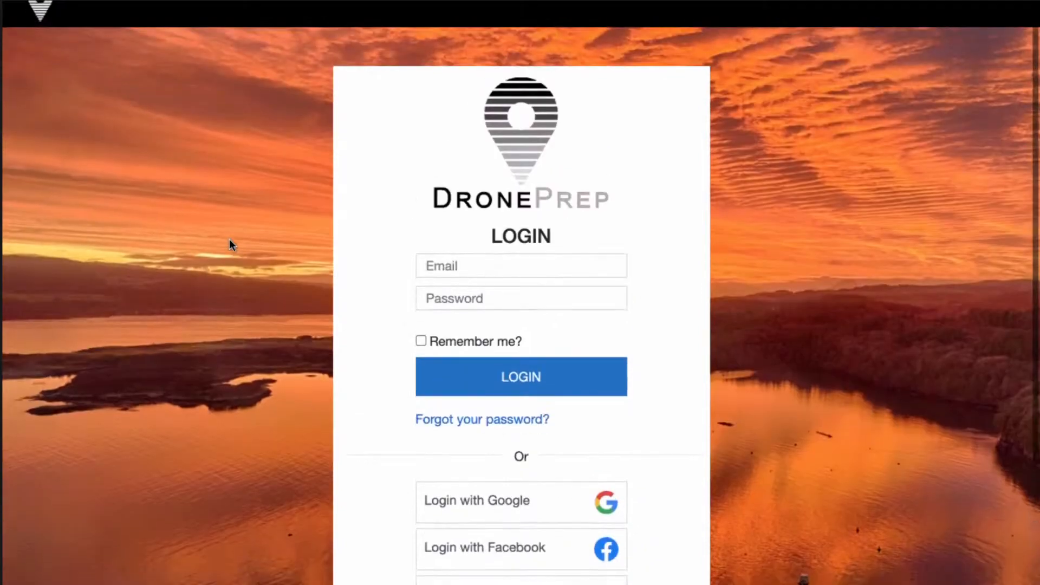
scroll(229, 242, down, 2)
scroll(229, 240, down, 1)
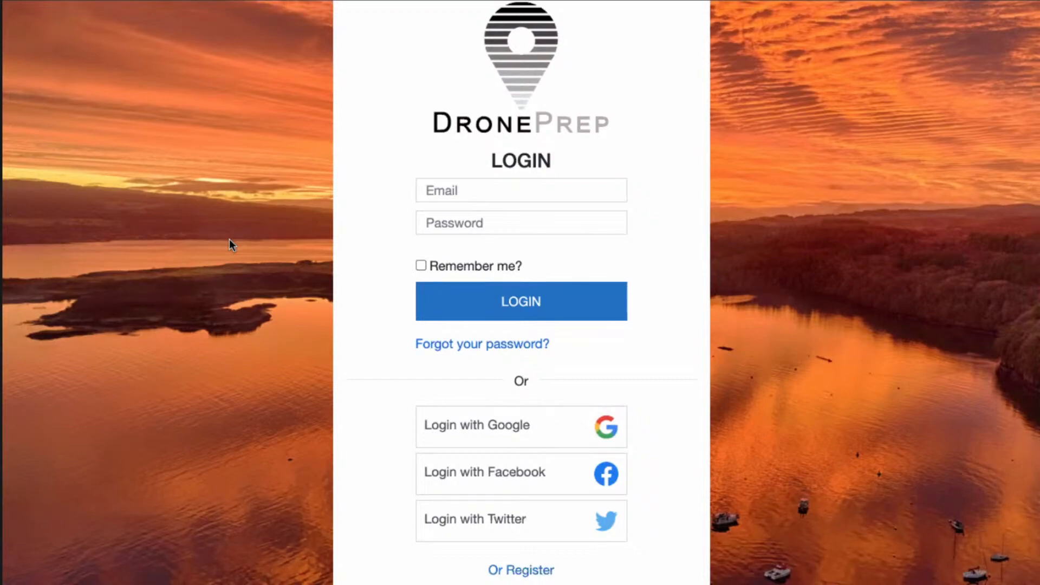
scroll(229, 240, down, 2)
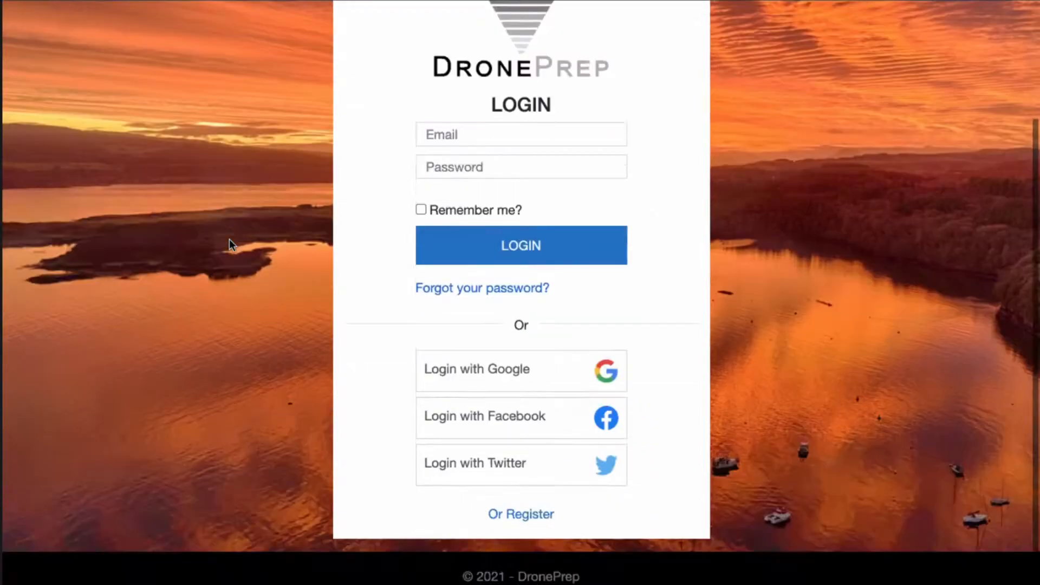
scroll(229, 241, up, 3)
scroll(229, 241, up, 2)
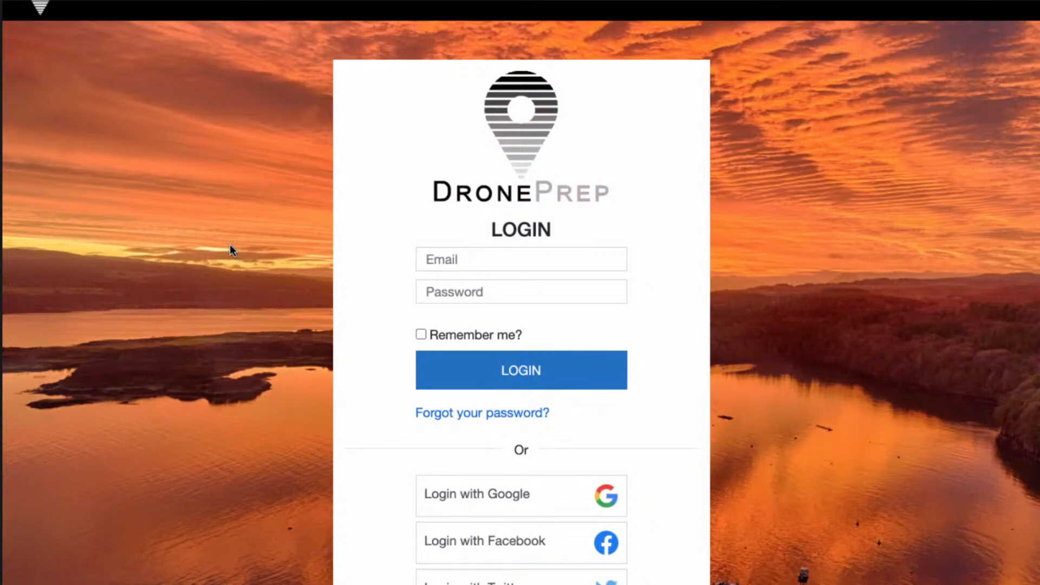
scroll(359, 296, down, 4)
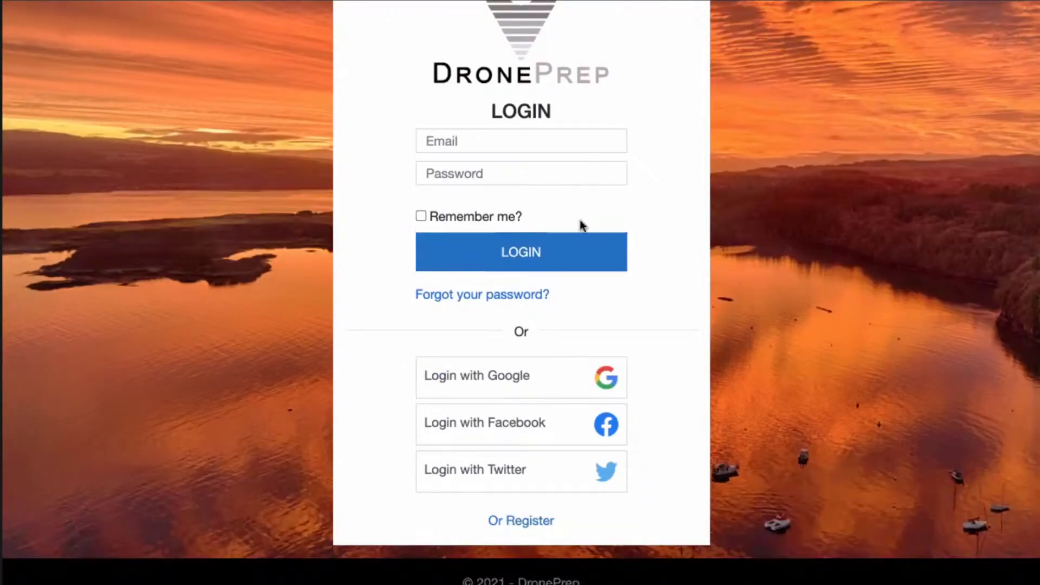
Open the registration page and review its user type, email, password and social account sign-up options
click(533, 524)
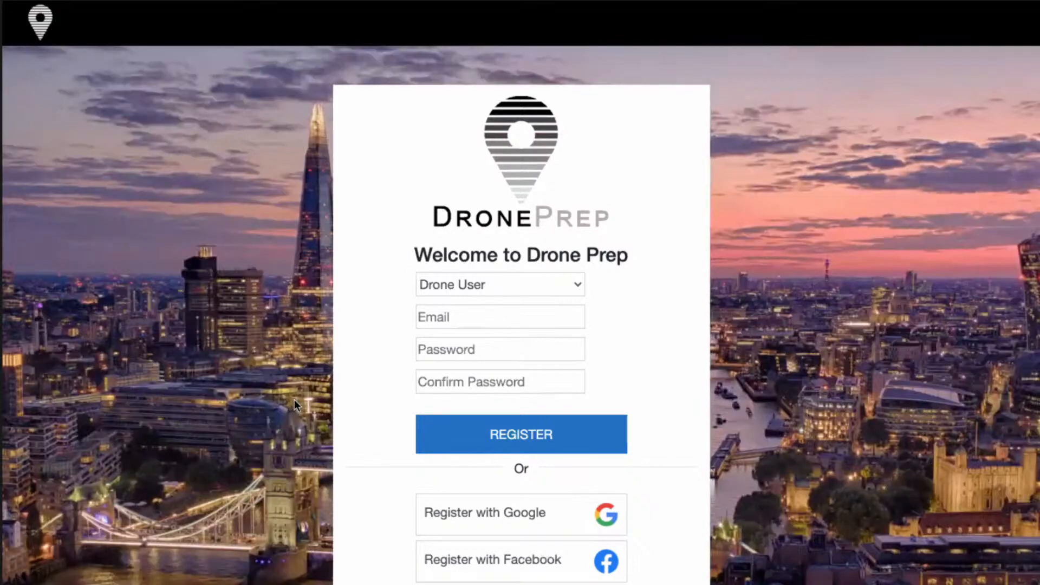
scroll(295, 399, down, 2)
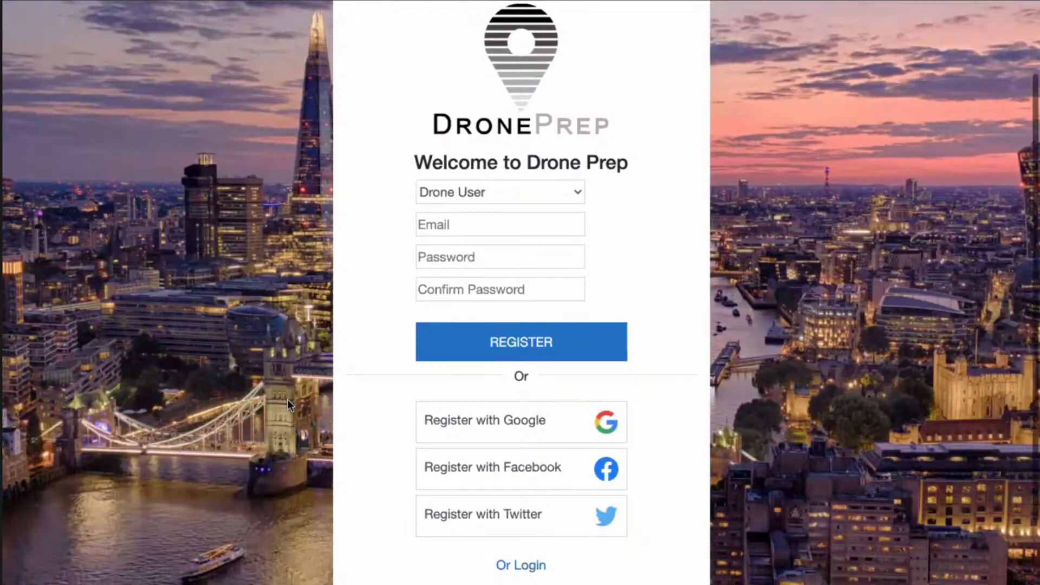
scroll(257, 385, down, 2)
scroll(681, 488, up, 3)
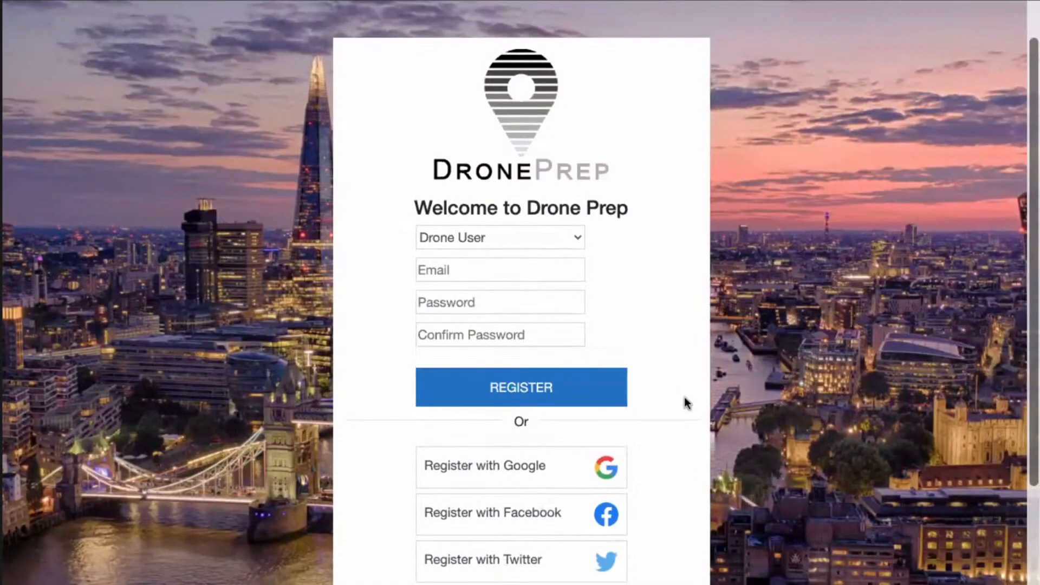
scroll(488, 212, down, 2)
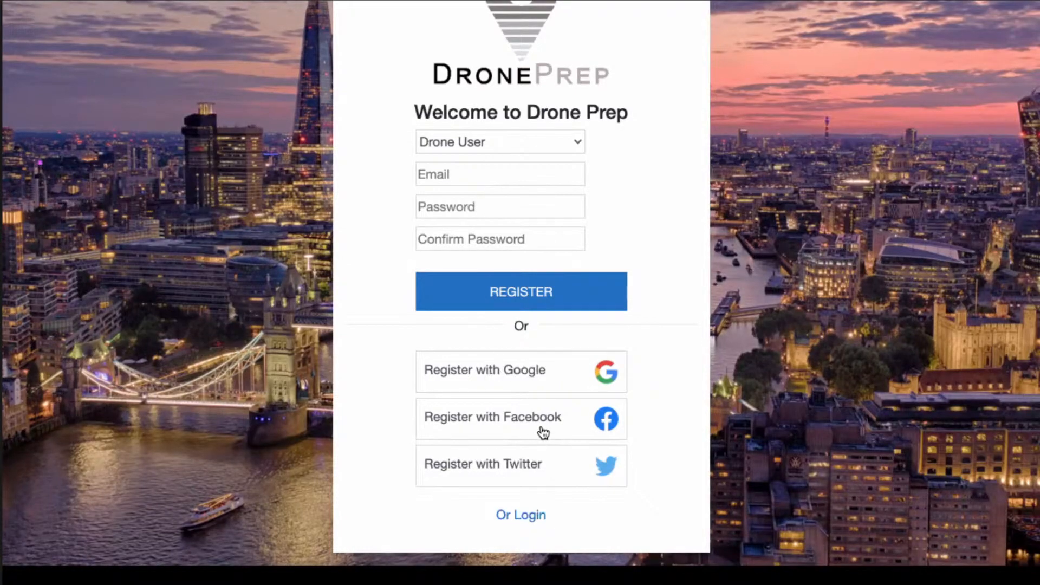
Return to the login page and log in with Google using the listed account
click(529, 515)
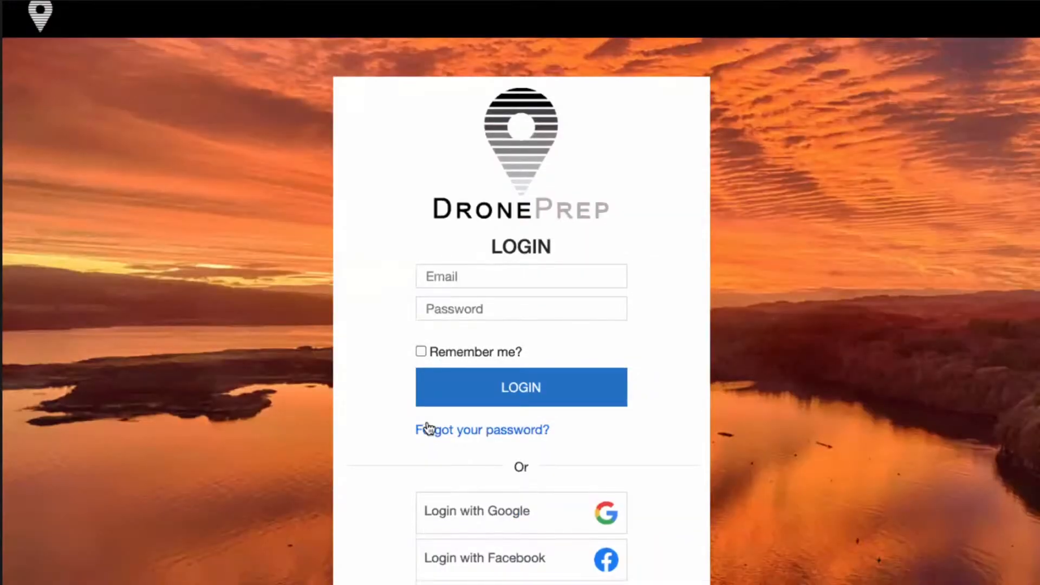
scroll(460, 423, down, 3)
click(460, 421)
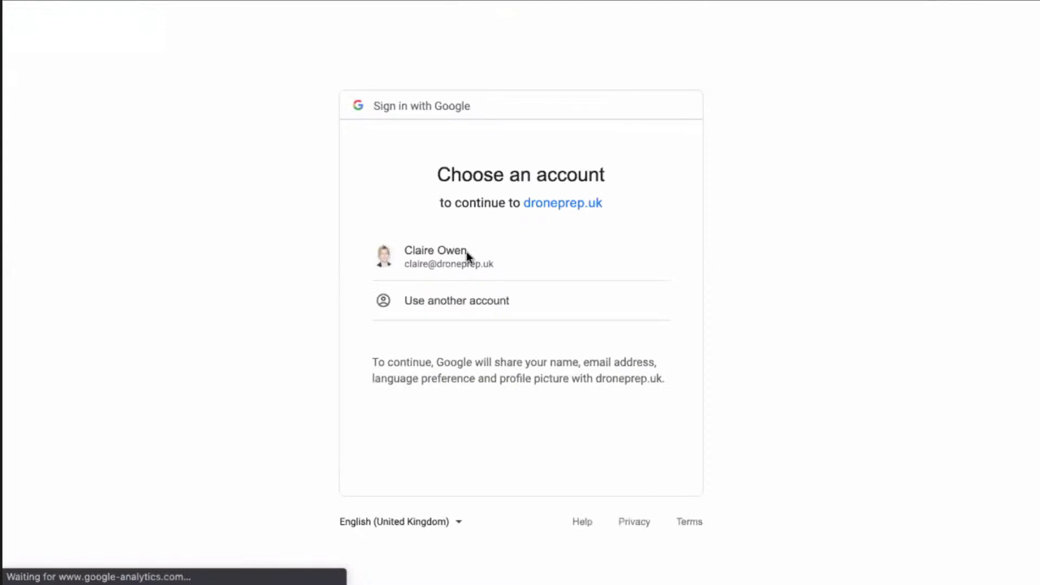
click(467, 252)
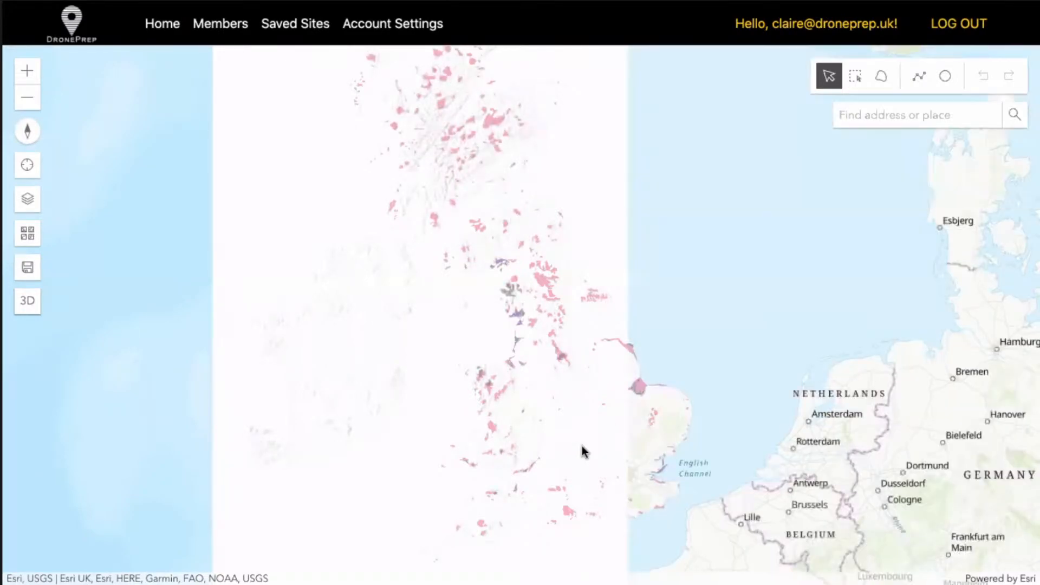
Zoom the map to England and show the location and land parcel details for a point in Breckland
drag(540, 405, 534, 404)
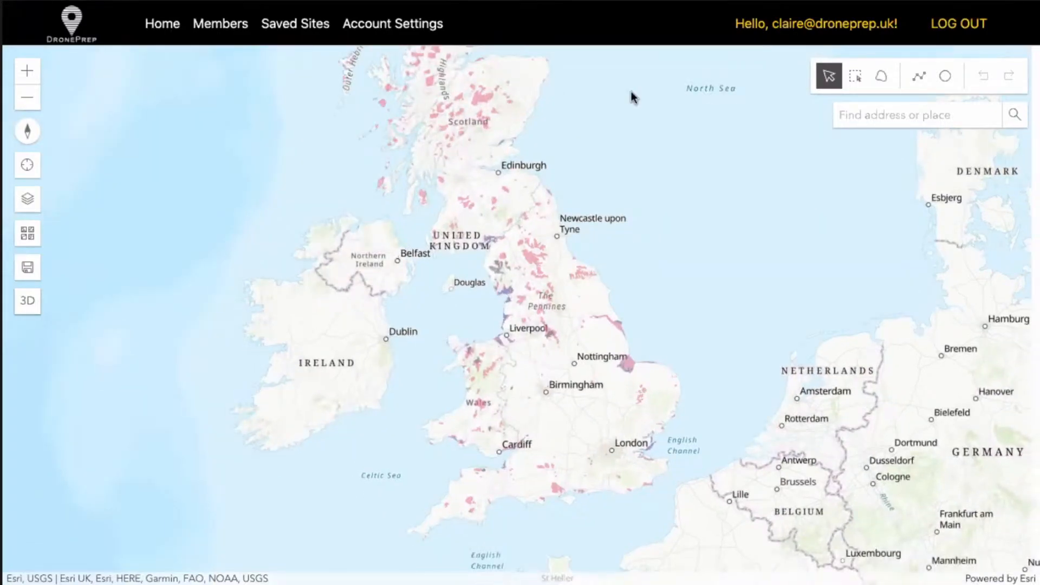
scroll(631, 91, up, 3)
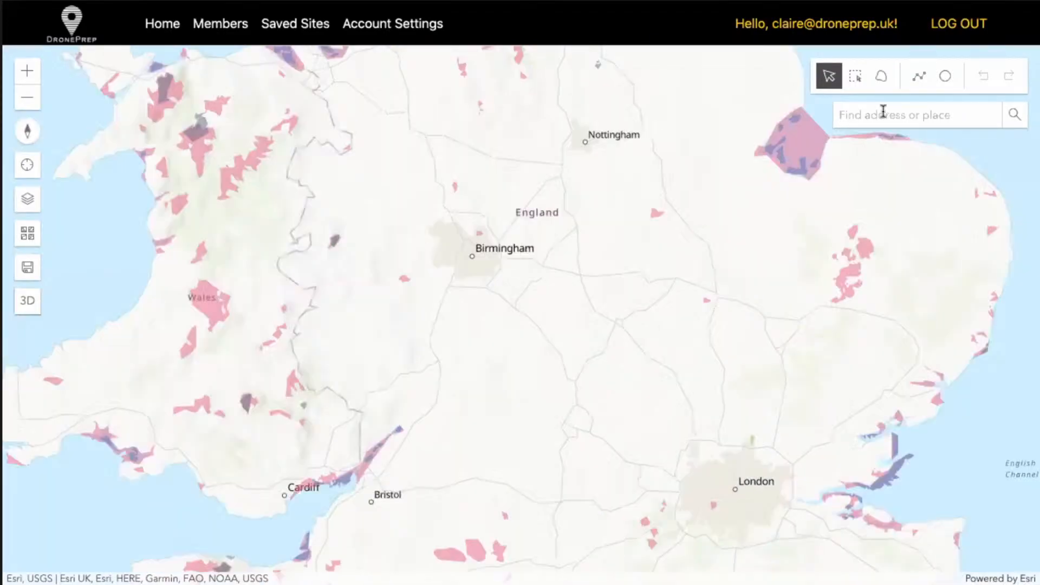
click(884, 113)
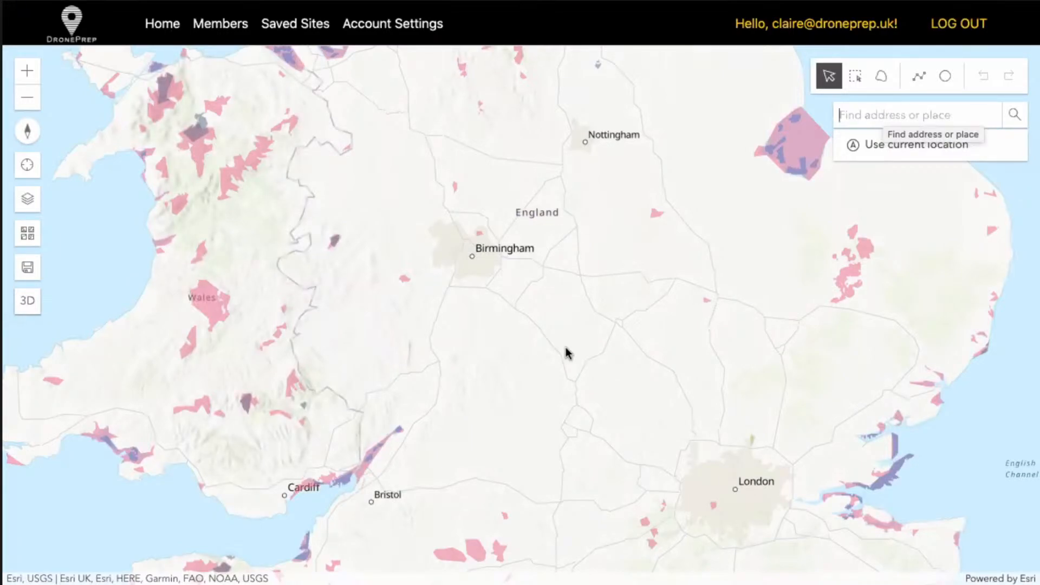
click(573, 264)
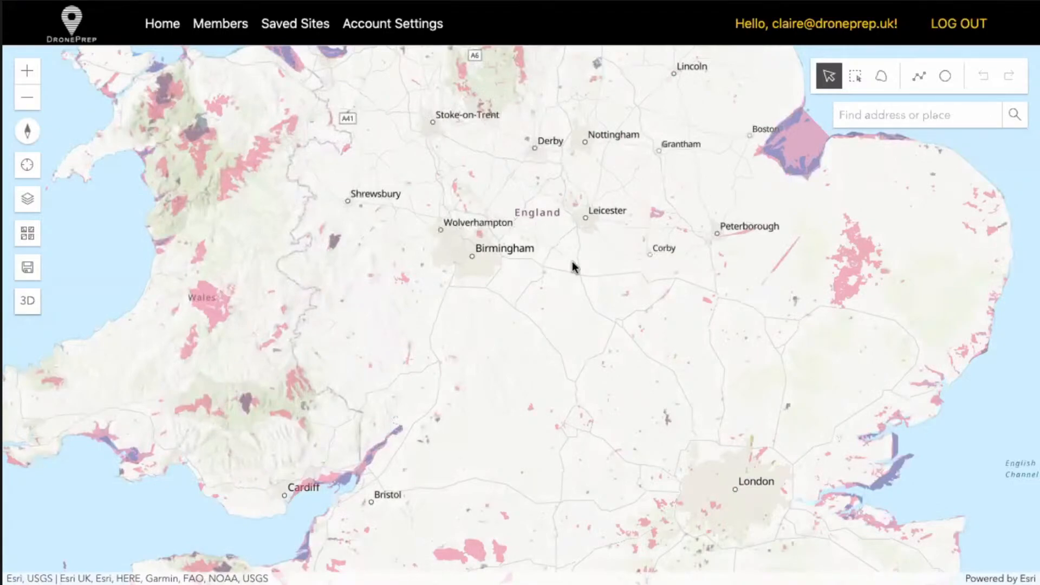
click(625, 342)
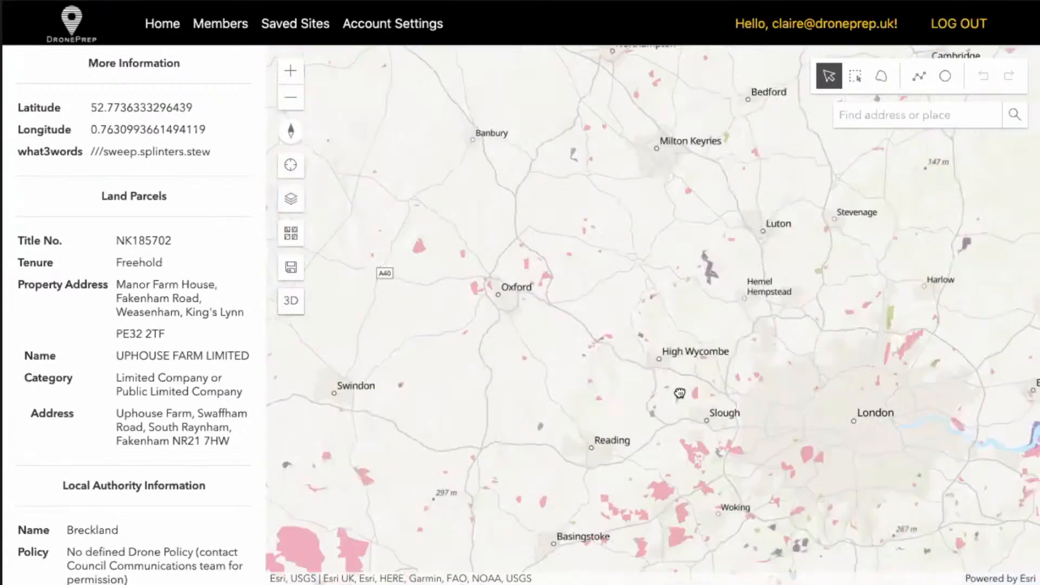
Show the land parcel and local authority details for the dark shaded riverside site just south of Hedsor Park
scroll(680, 393, up, 2)
scroll(686, 389, up, 1)
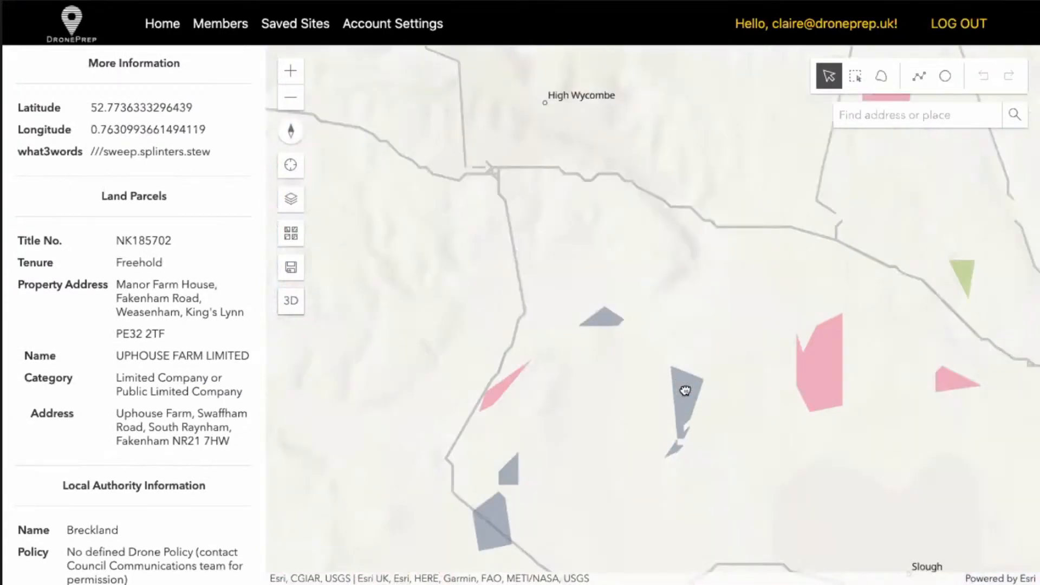
scroll(685, 390, up, 1)
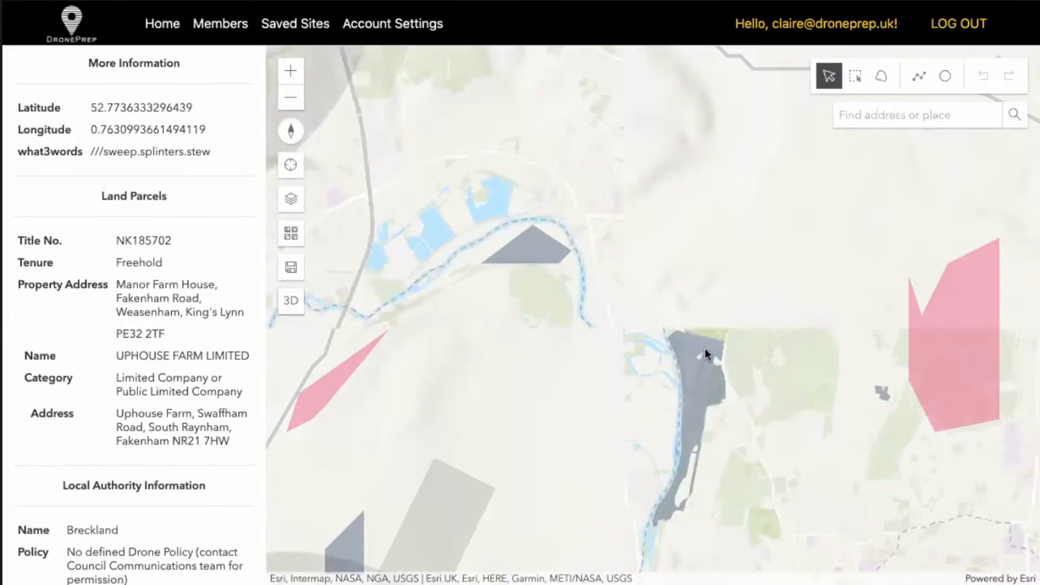
click(689, 380)
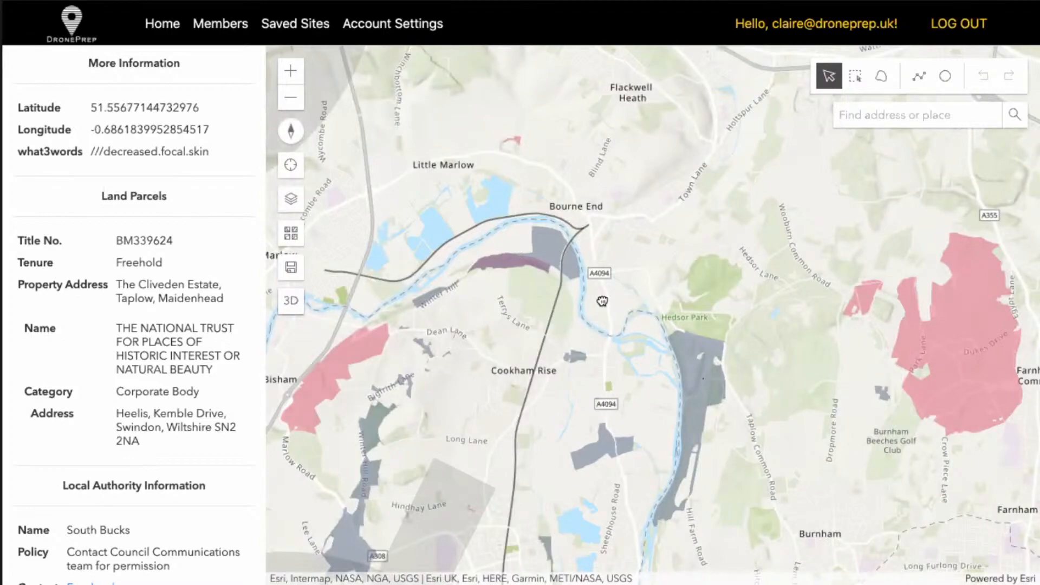
Inspect the land parcel and local authority details for two points inside the grey zones around Maidenhead
drag(602, 301, 556, 175)
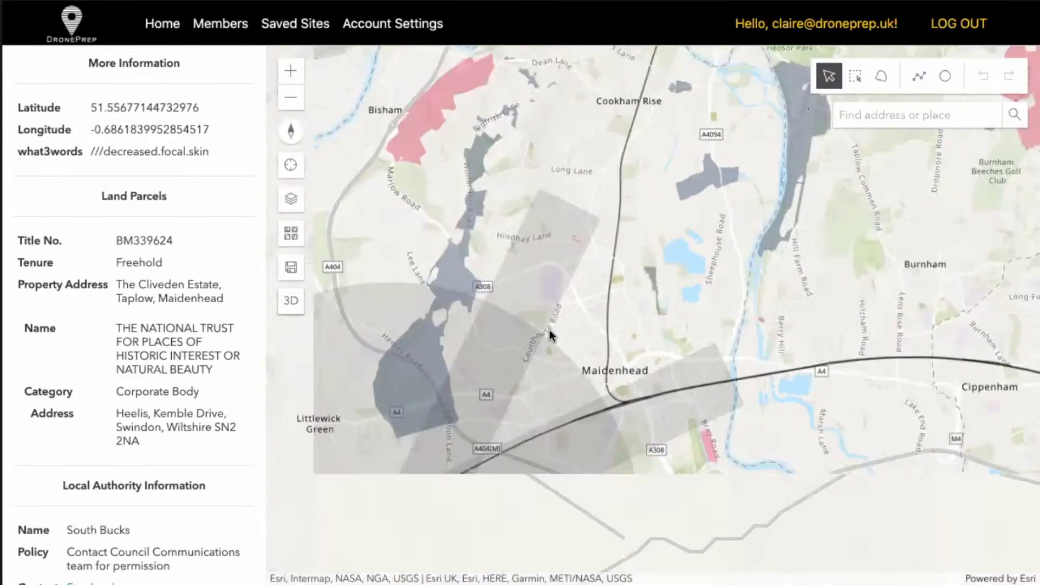
click(537, 402)
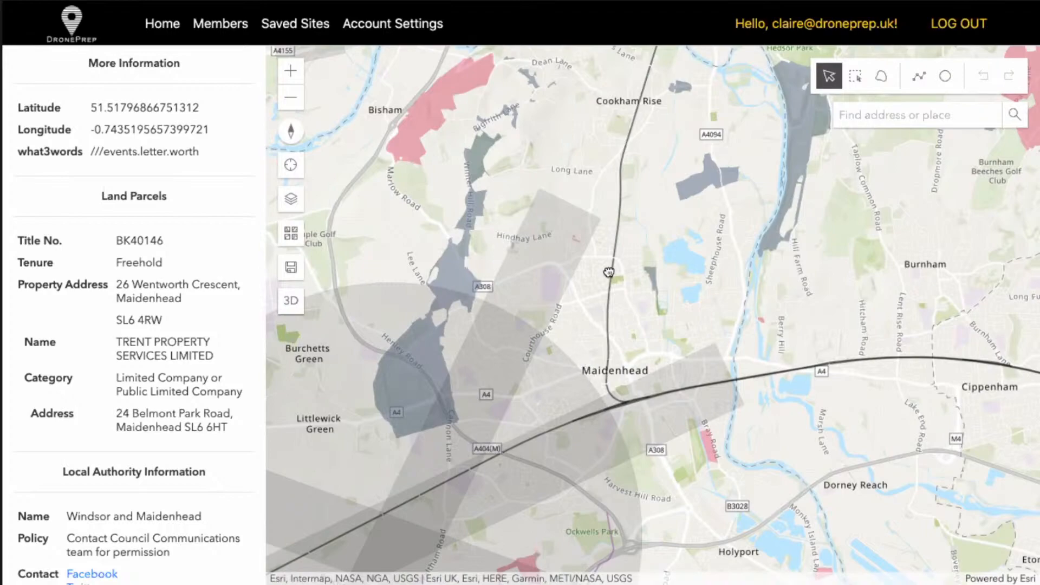
drag(609, 272, 602, 274)
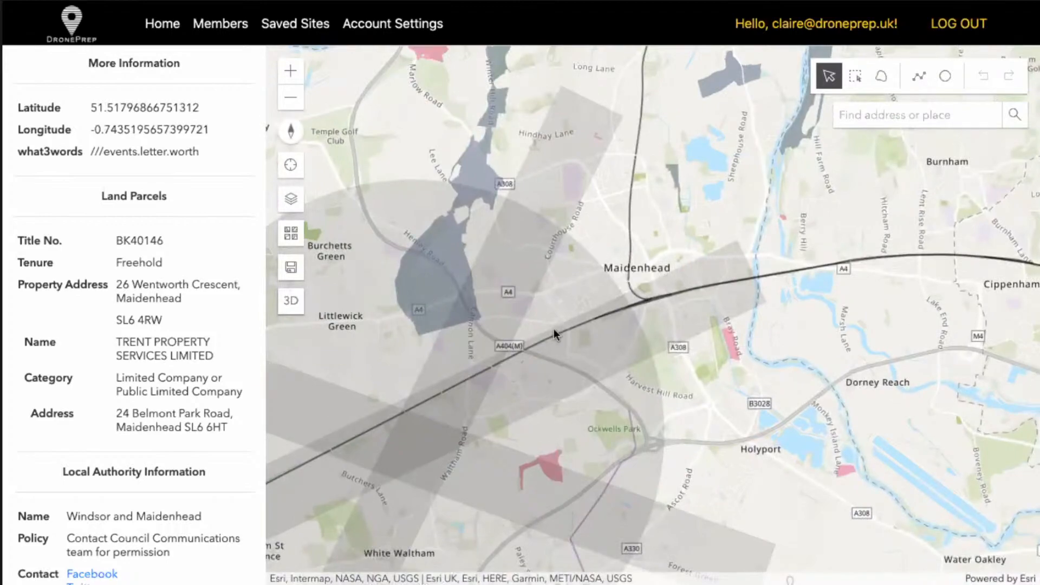
click(529, 292)
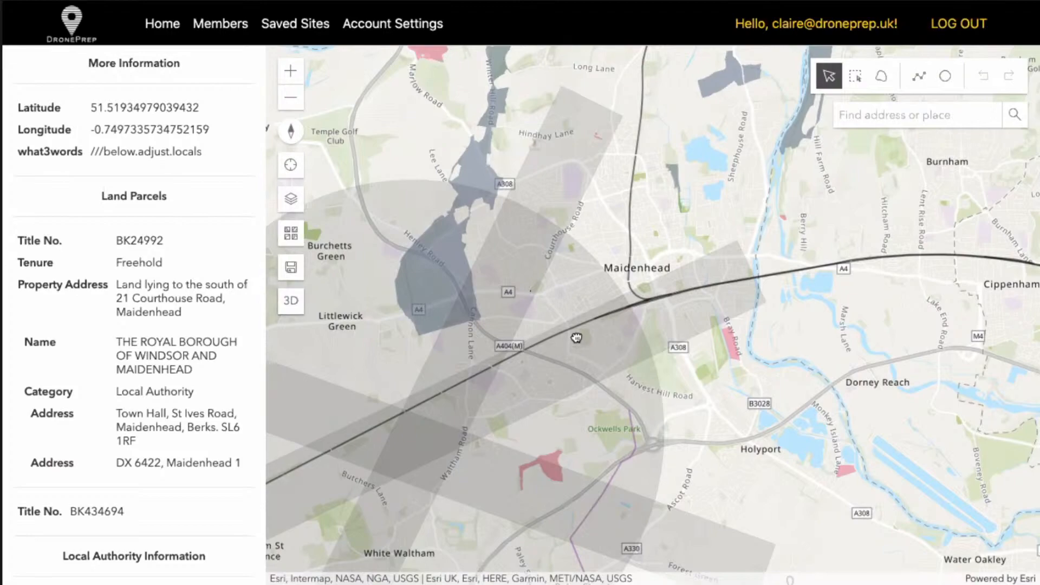
scroll(634, 298, up, 2)
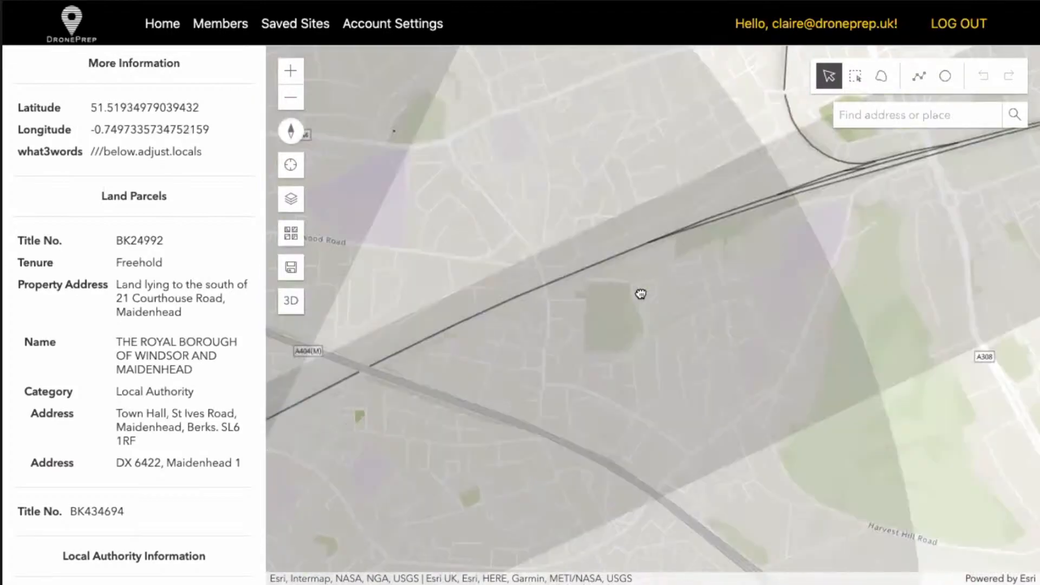
double_click(642, 291)
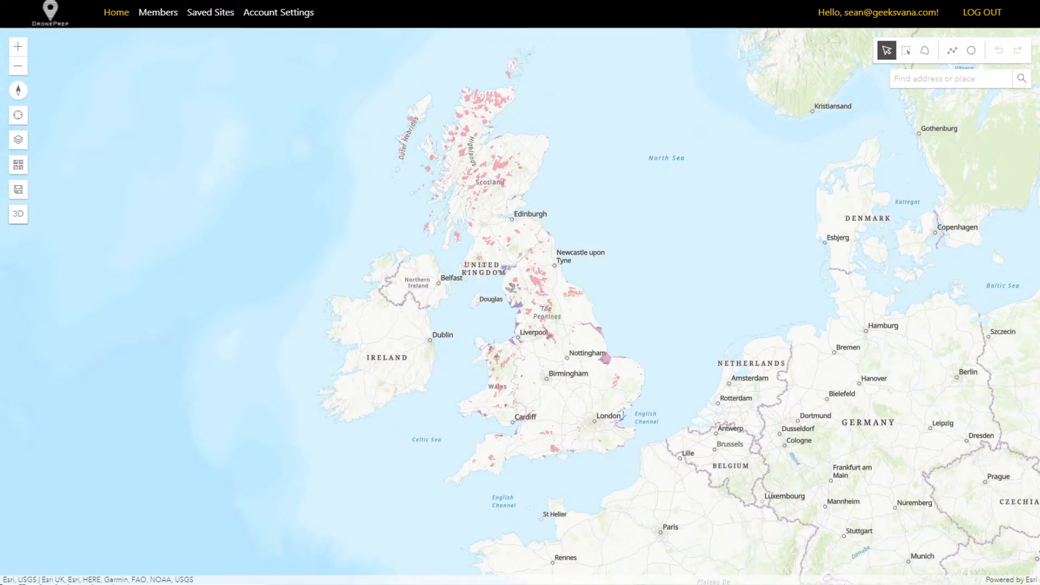
Examine the shaded areas on the map around Harbury and the grey zones near Wellesbourne and Charlecote
scroll(561, 395, up, 1)
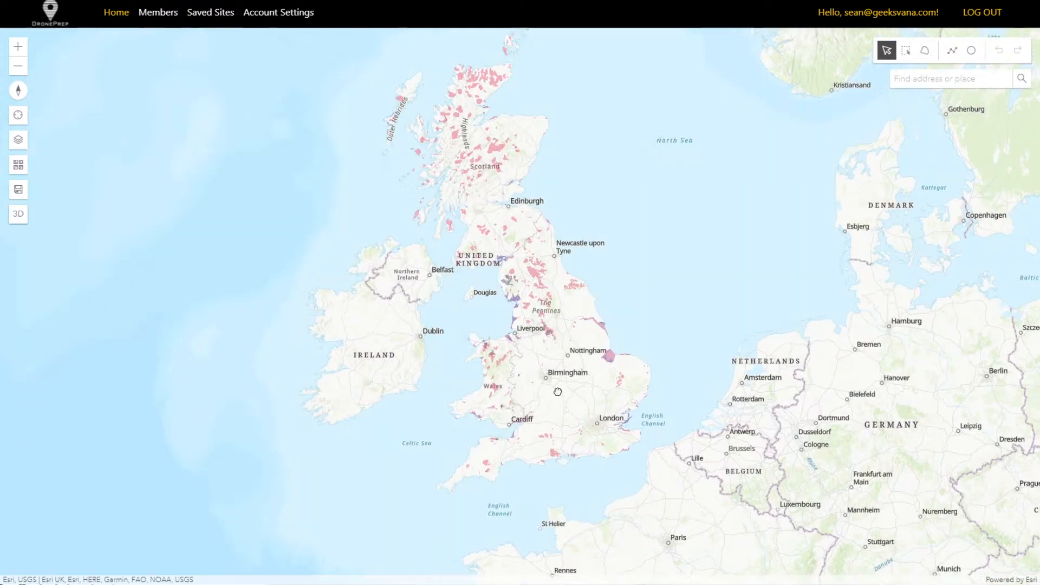
scroll(558, 391, up, 3)
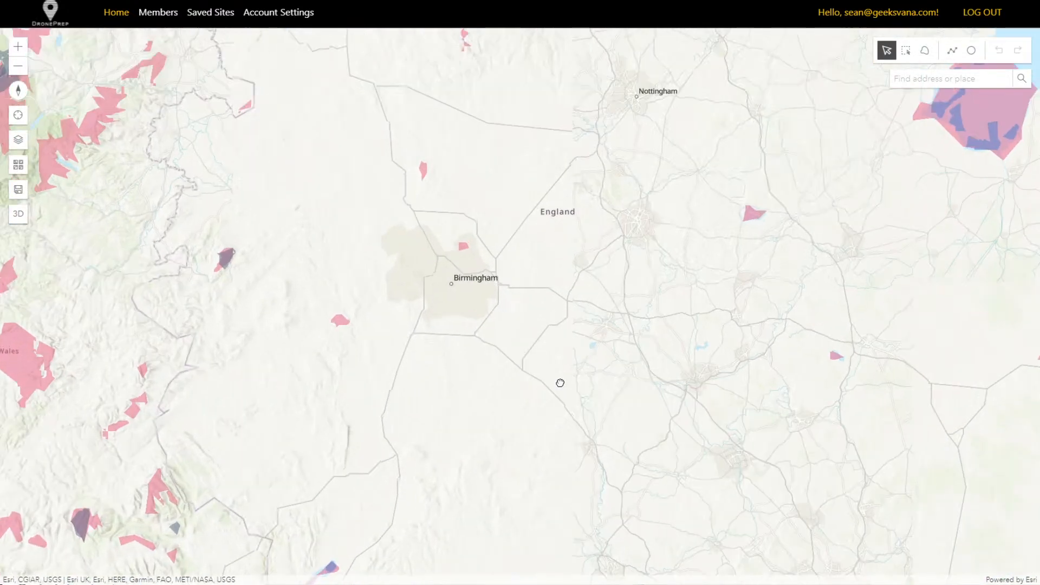
scroll(561, 383, up, 5)
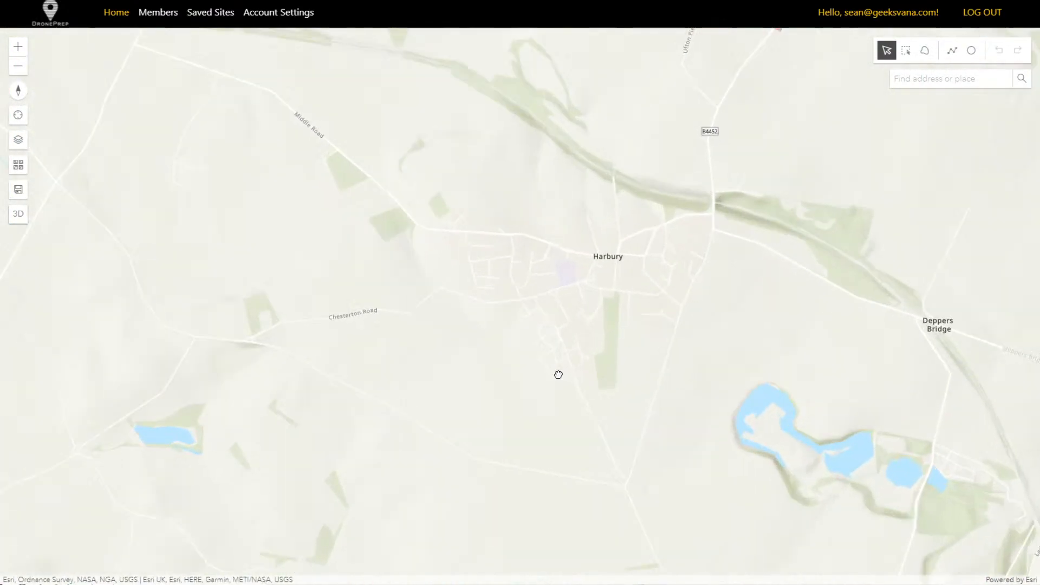
scroll(558, 375, down, 5)
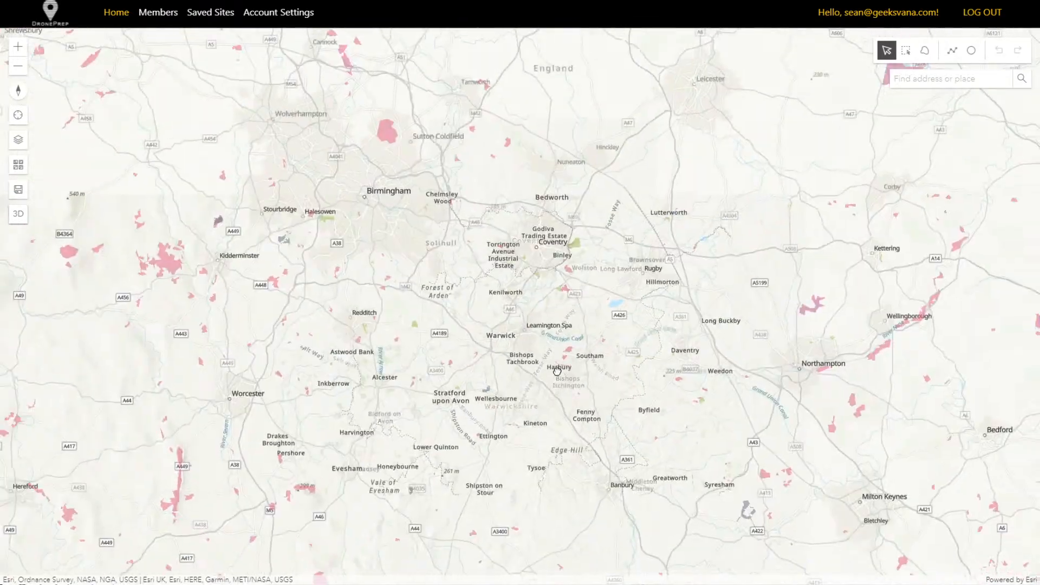
scroll(557, 370, down, 4)
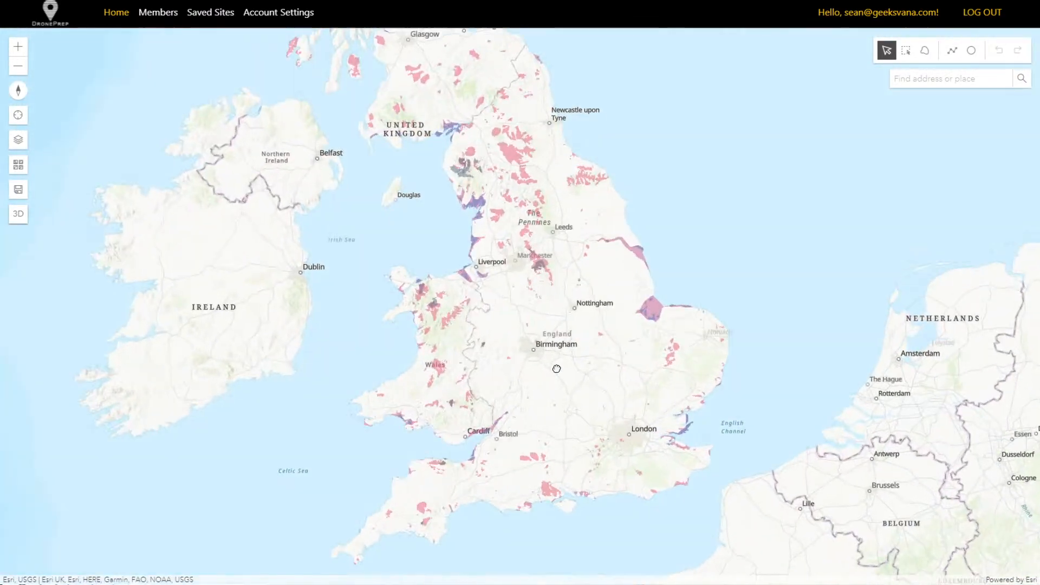
scroll(556, 368, up, 5)
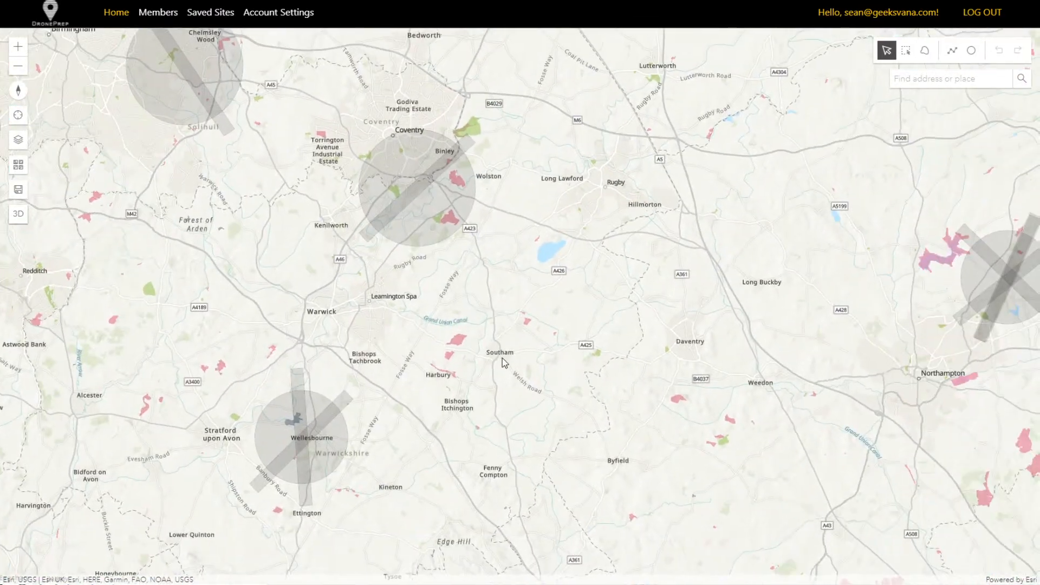
scroll(502, 359, up, 4)
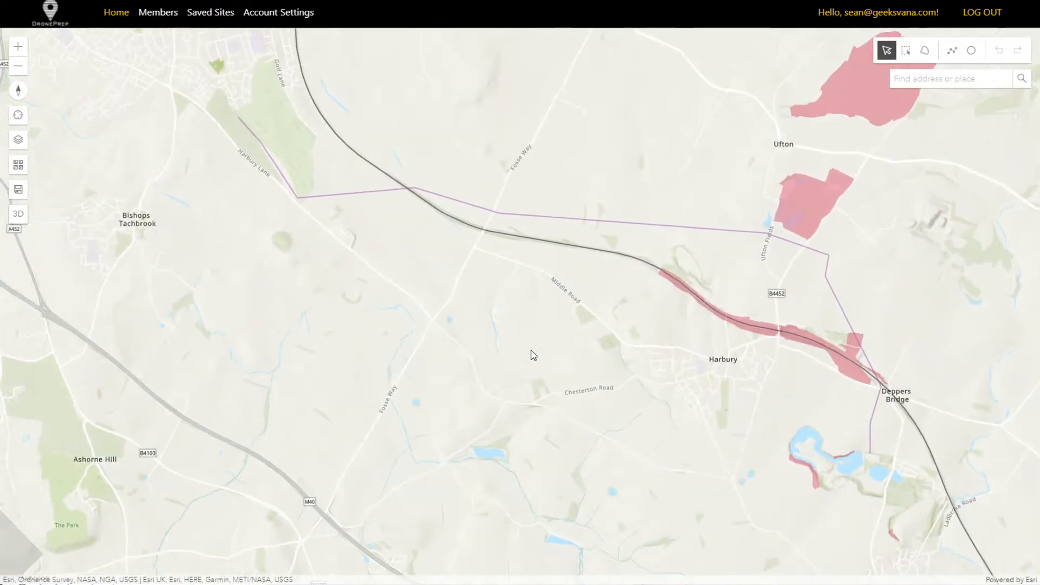
drag(531, 351, 705, 288)
drag(426, 353, 699, 264)
drag(347, 351, 533, 277)
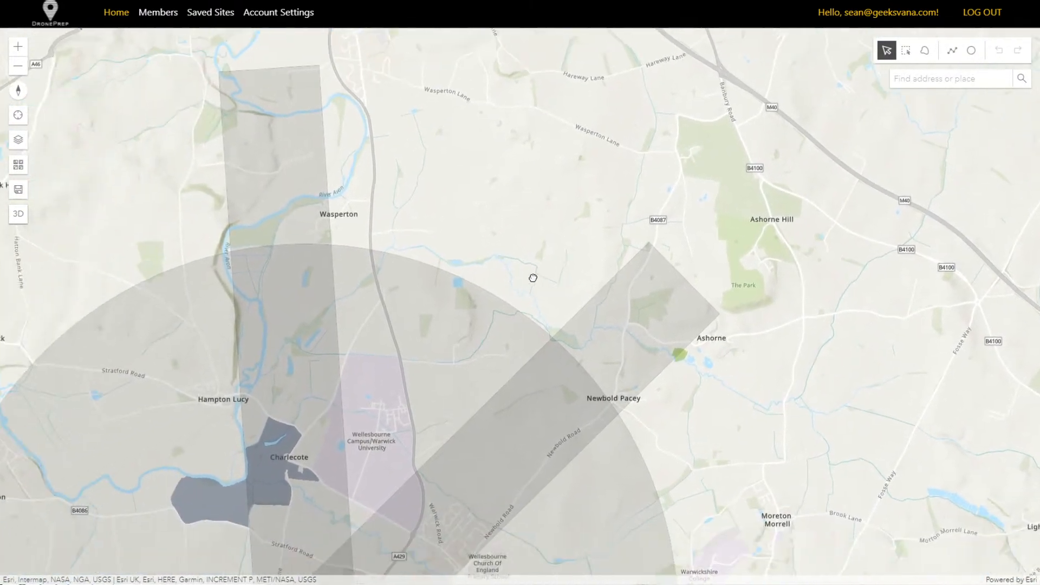
Inspect the dark shaded site at Charlecote inside the overlapping grey zones north of Wellesbourne
scroll(448, 344, down, 4)
scroll(454, 343, up, 2)
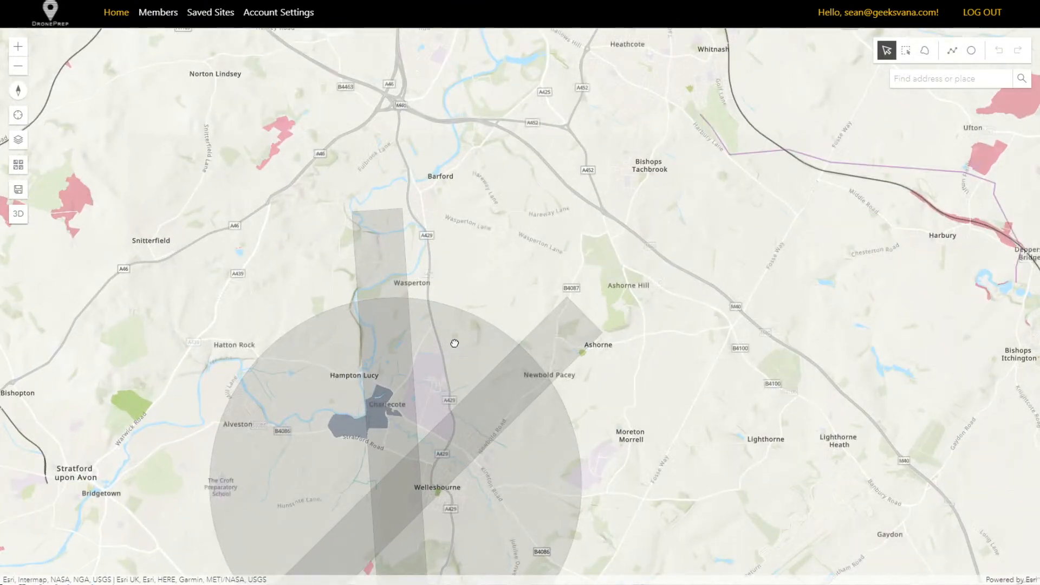
scroll(454, 343, up, 2)
drag(388, 413, 474, 282)
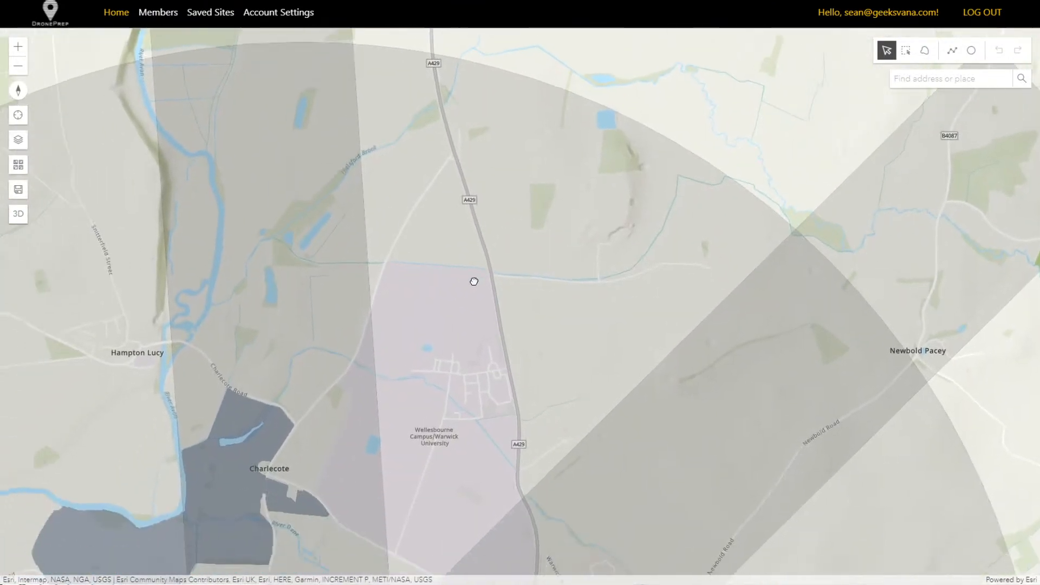
click(281, 411)
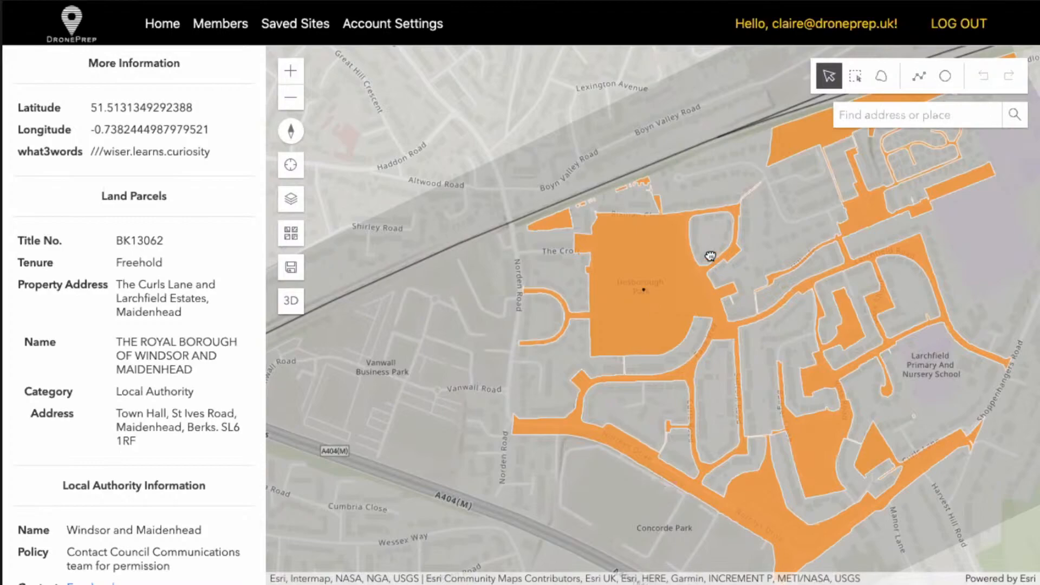
Examine the orange land parcel around Desborough Park in Maidenhead and highlight the owner's name in its details
drag(677, 261, 626, 246)
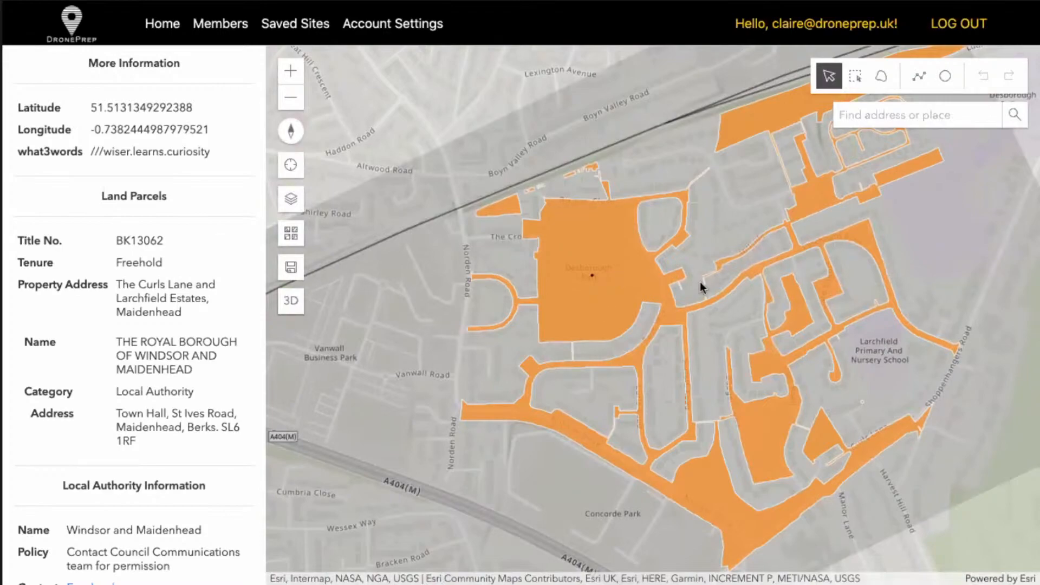
drag(700, 282, 650, 279)
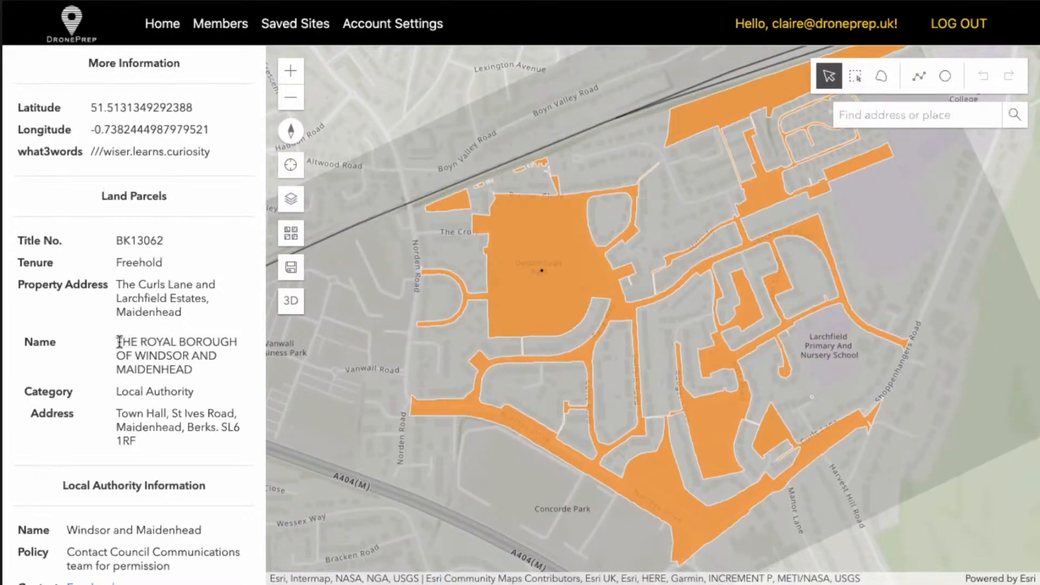
drag(119, 342, 209, 374)
click(180, 388)
drag(572, 246, 571, 244)
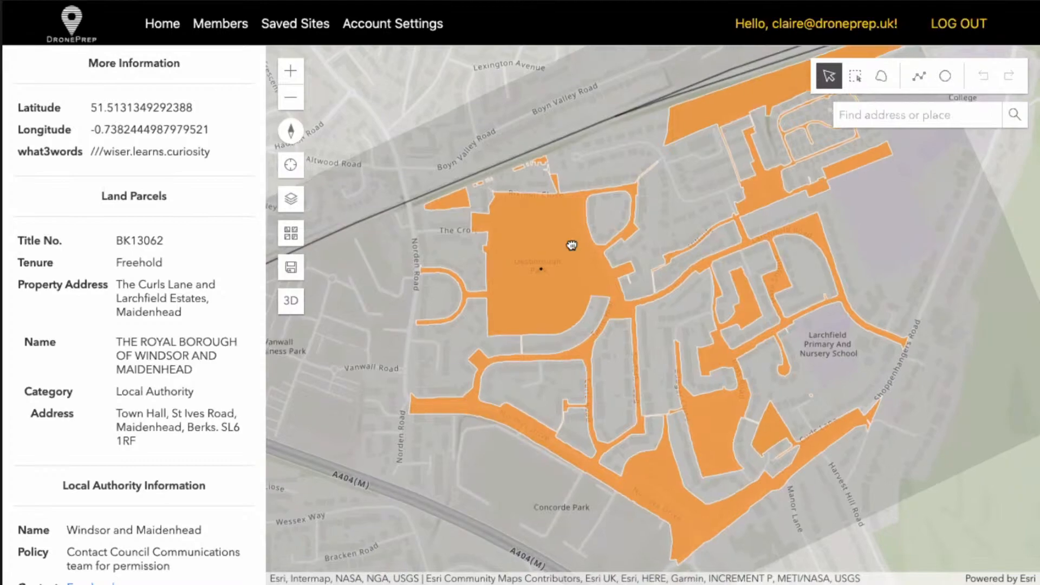
drag(582, 450, 515, 401)
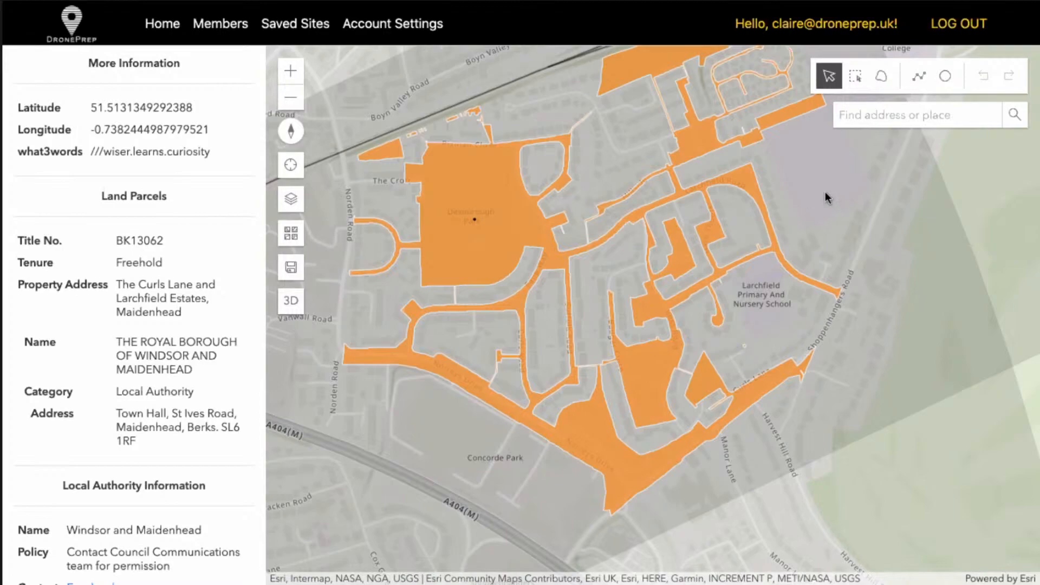
Show the land parcel details for the school grounds south of Desborough College and hide the Flight Restriction Zones layer
drag(738, 257, 733, 261)
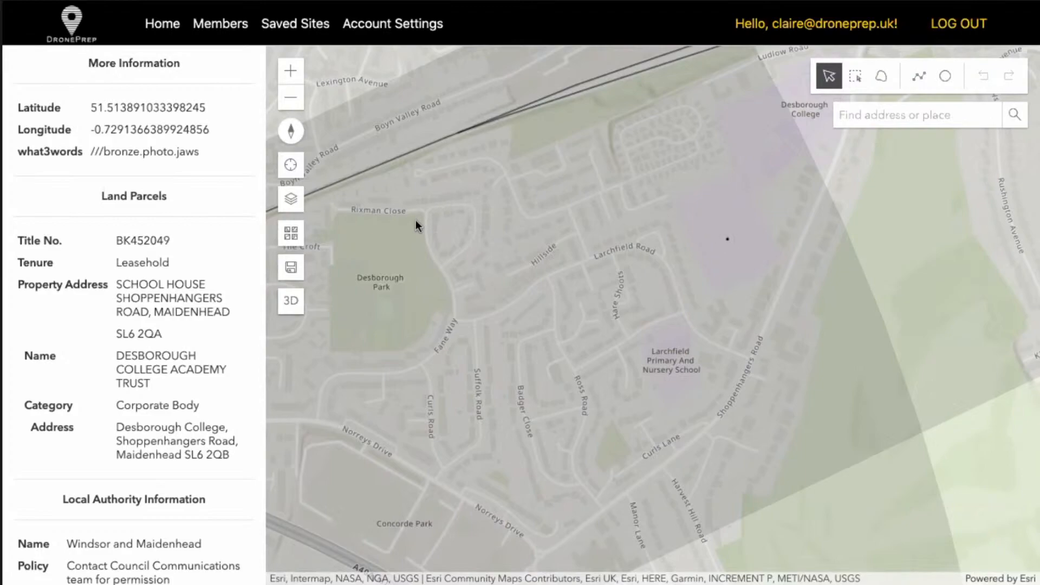
click(291, 201)
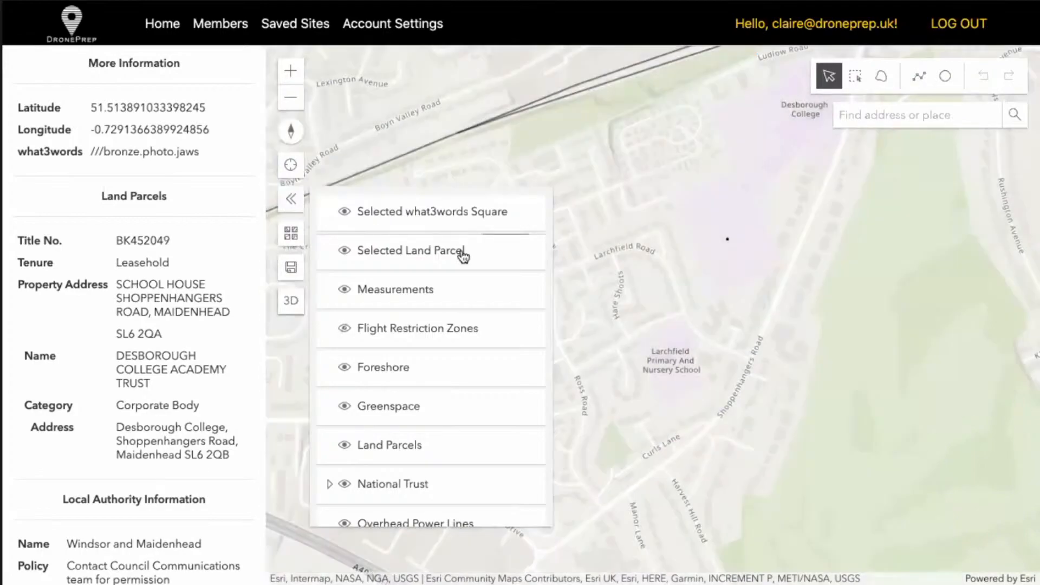
click(725, 242)
drag(728, 235, 661, 307)
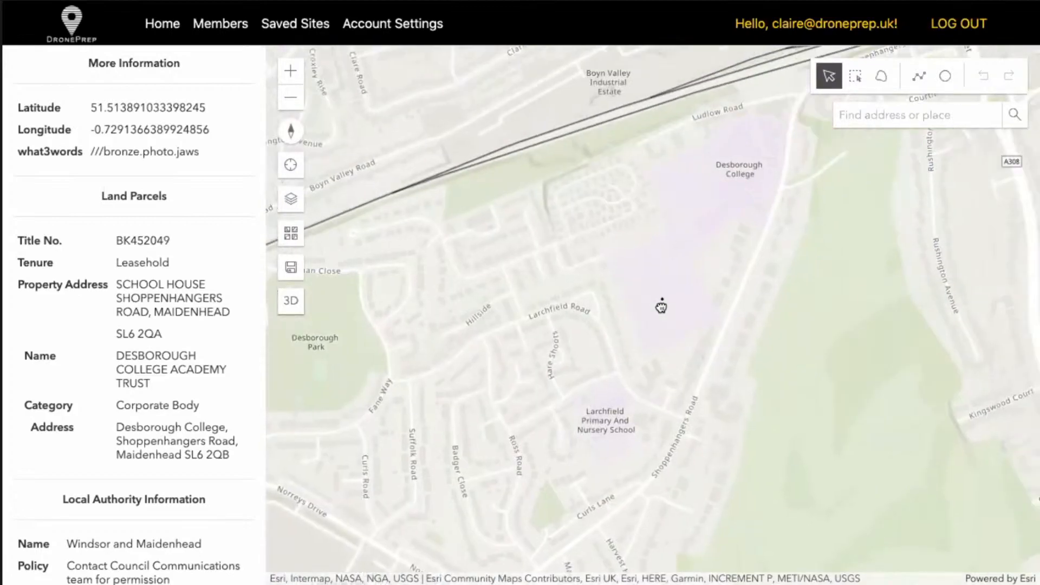
Examine the parcel boundaries around the selected college grounds and highlight the property address and owner details
scroll(663, 304, up, 4)
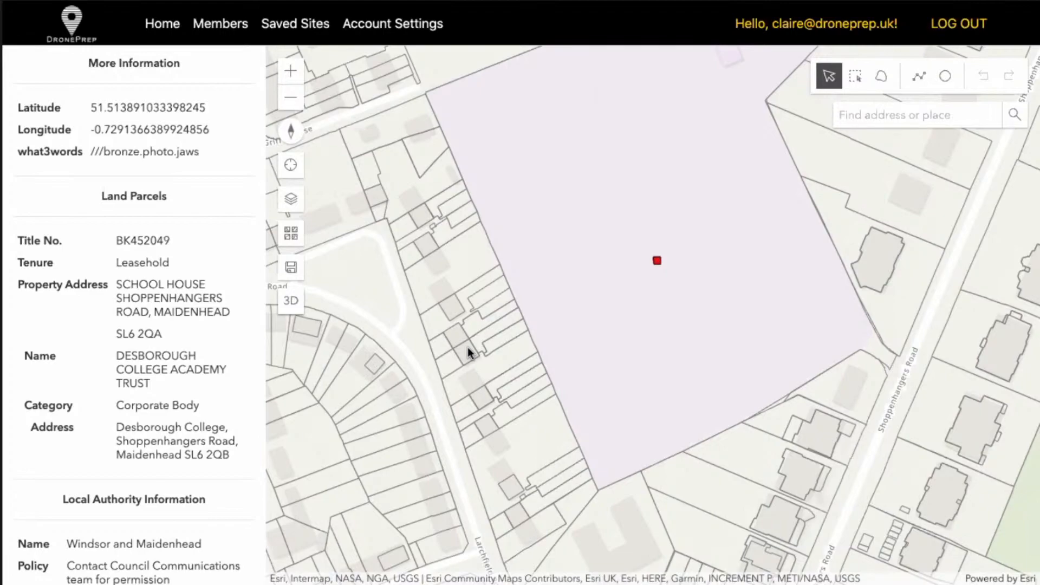
click(291, 101)
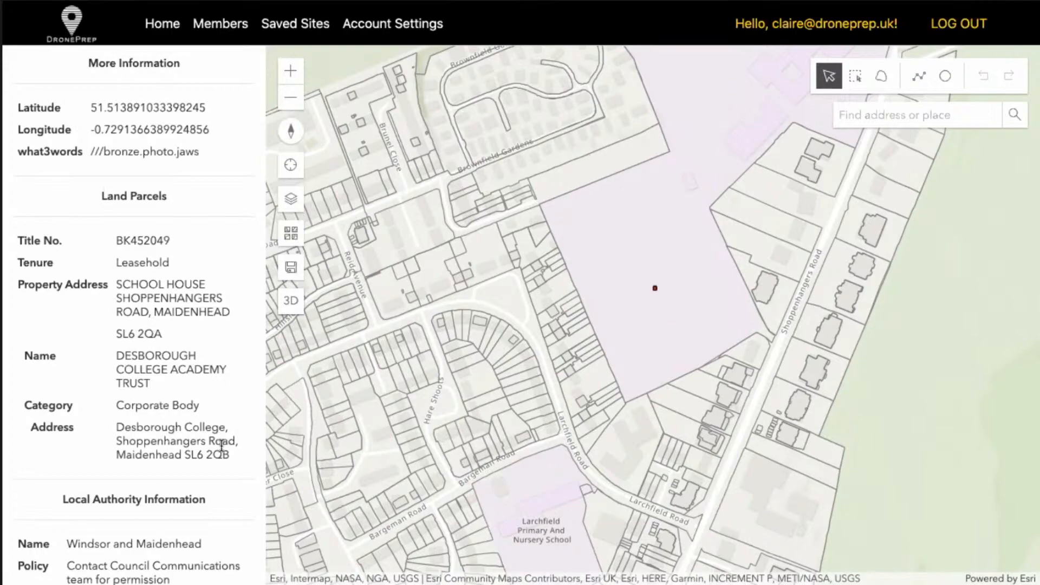
drag(233, 458, 150, 299)
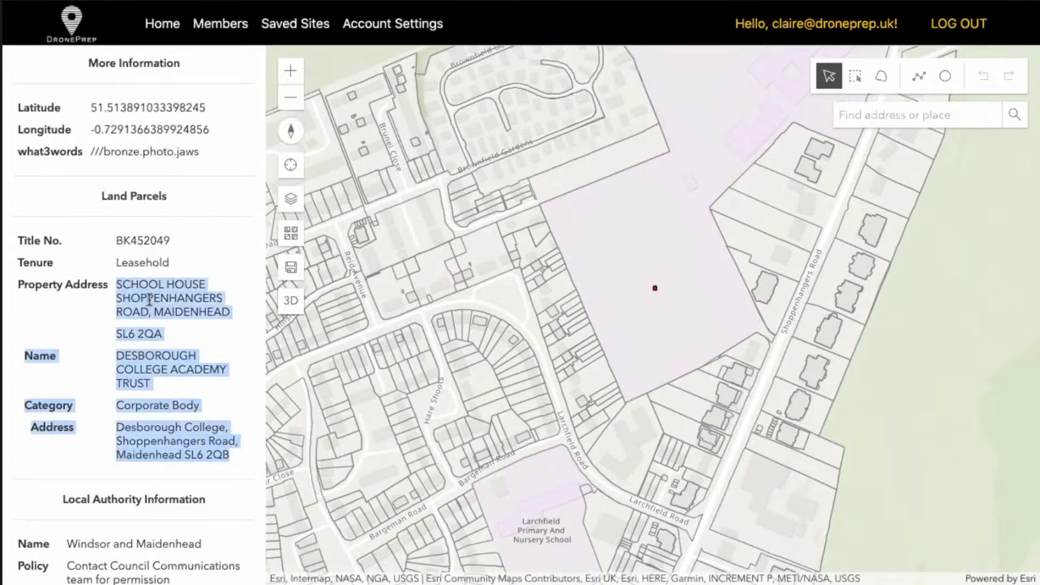
click(162, 301)
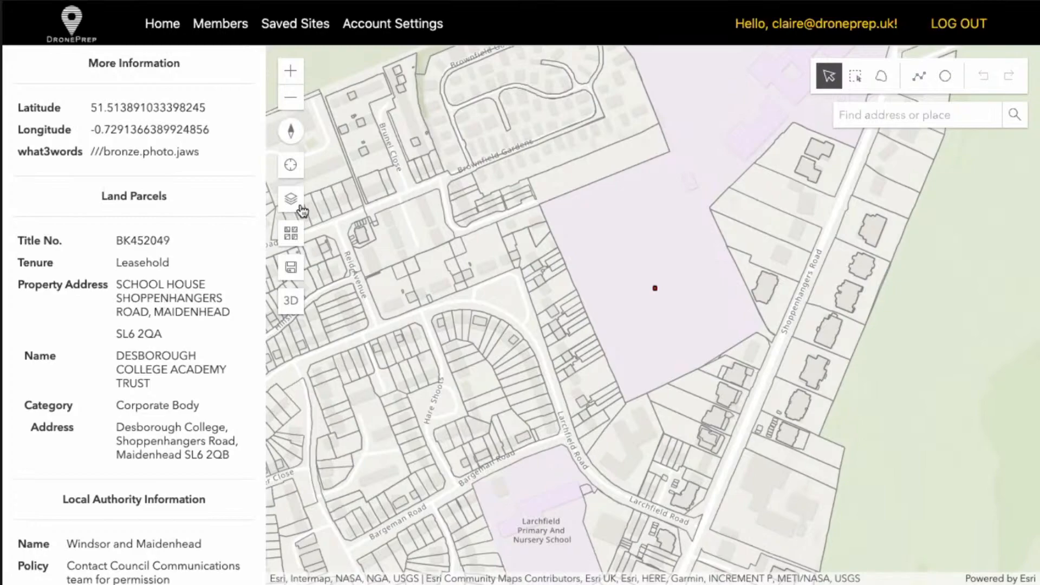
click(698, 384)
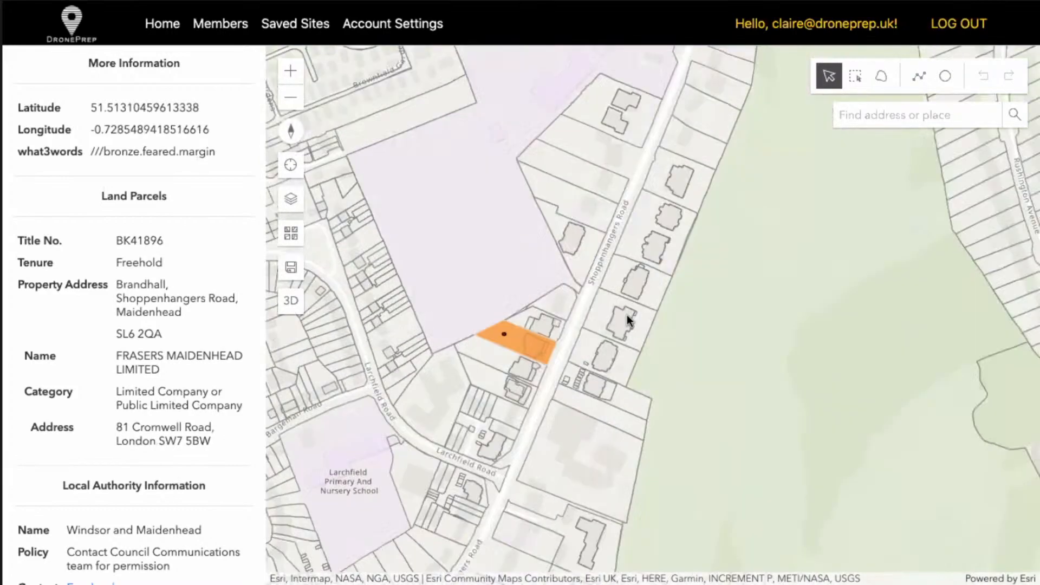
click(628, 321)
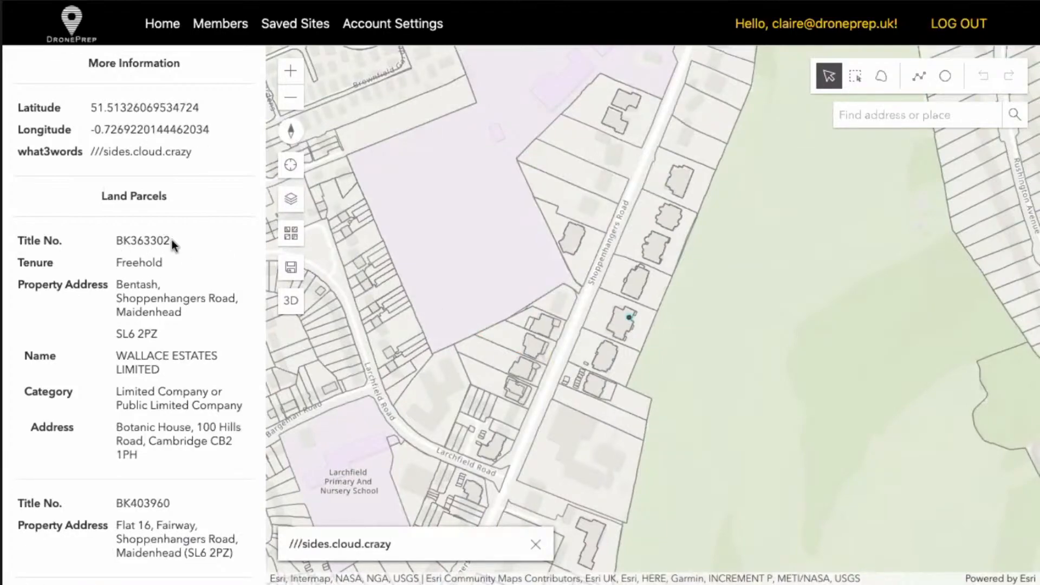
double_click(142, 241)
key(ctrl+c)
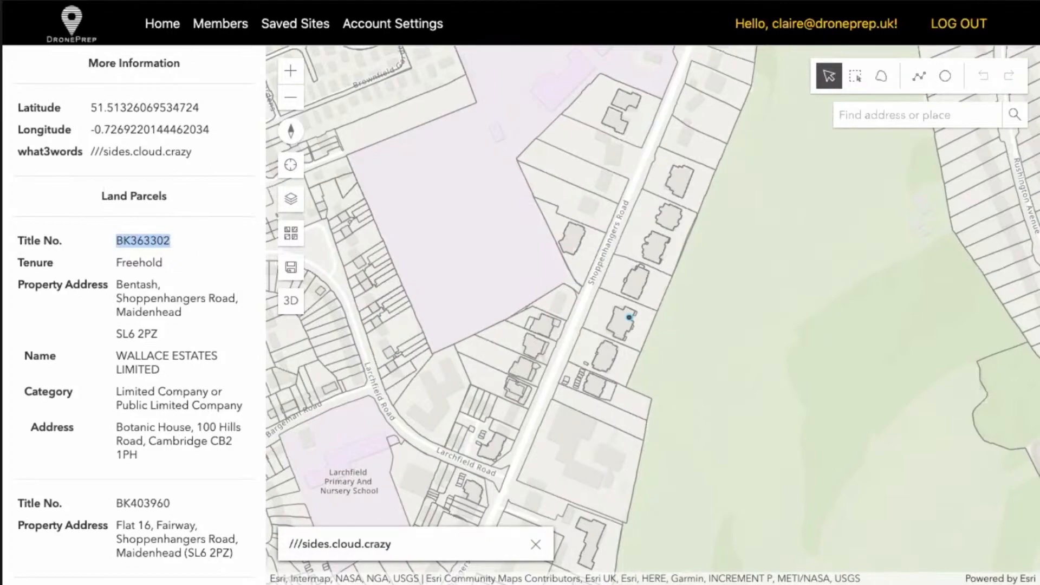
Open DronePrep in a second browser tab and go to the Frequently Asked Questions in the members area
right_click(132, 0)
click(163, 48)
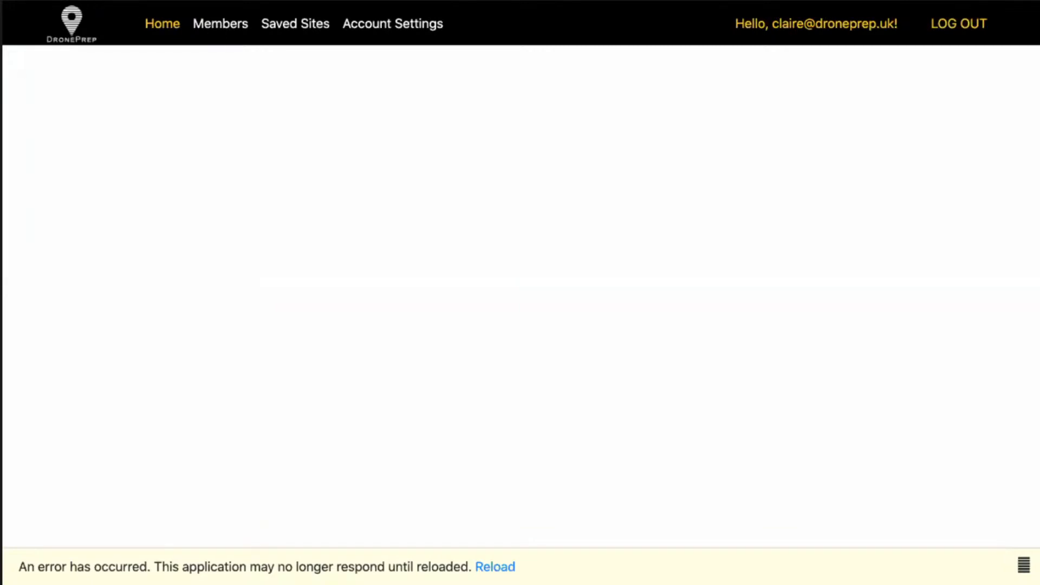
click(217, 32)
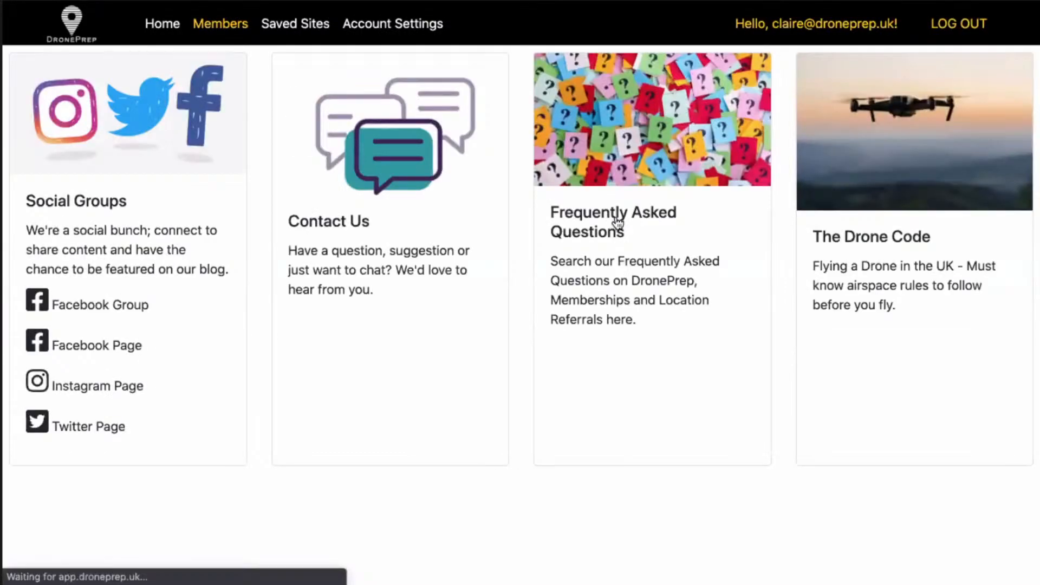
click(617, 223)
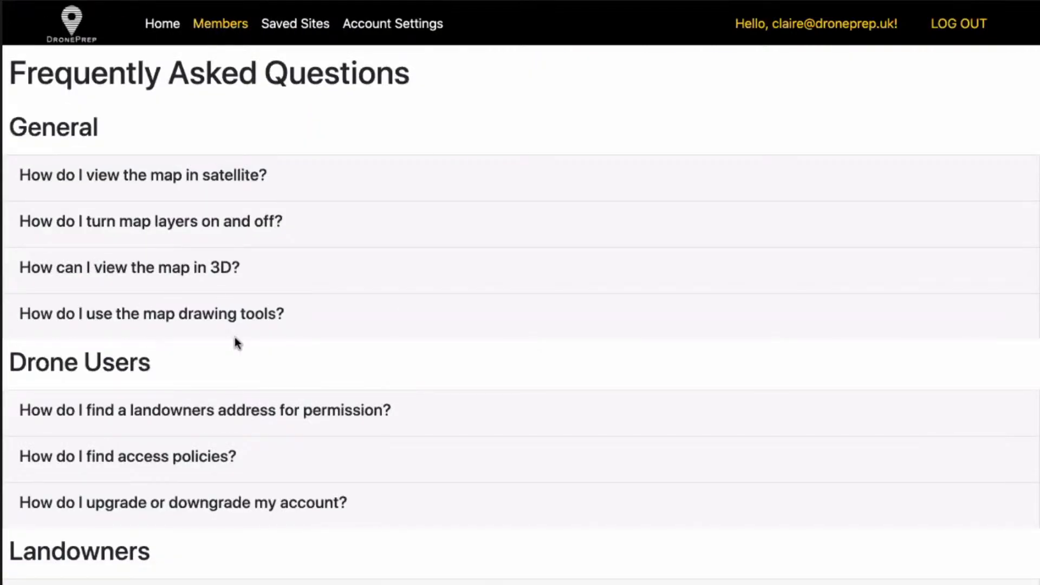
Read the answer on finding a landowner's address for permission and open the linked HM Land Registry Property Search Portal
scroll(238, 349, down, 1)
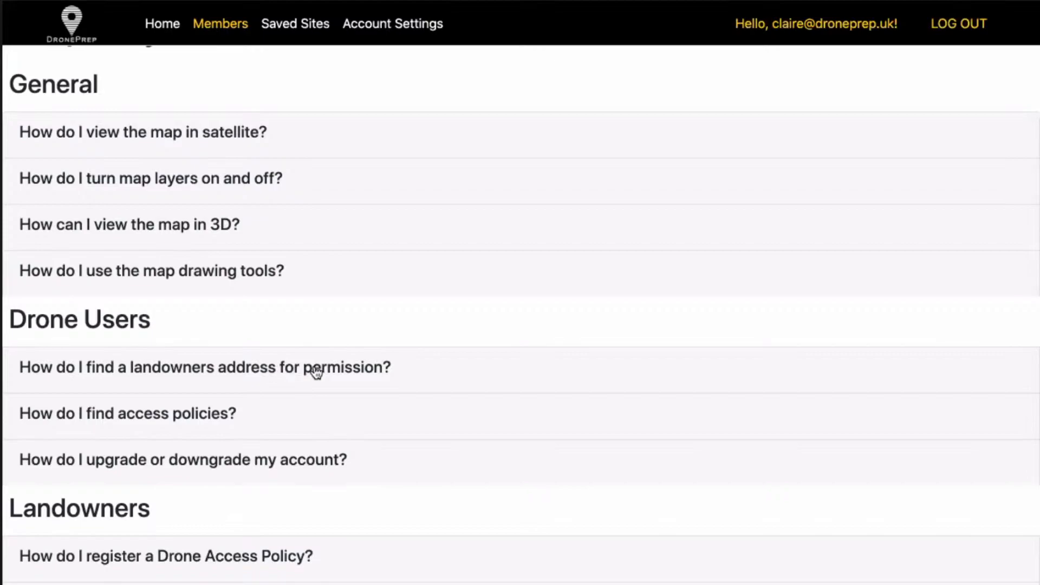
click(550, 353)
scroll(536, 358, down, 5)
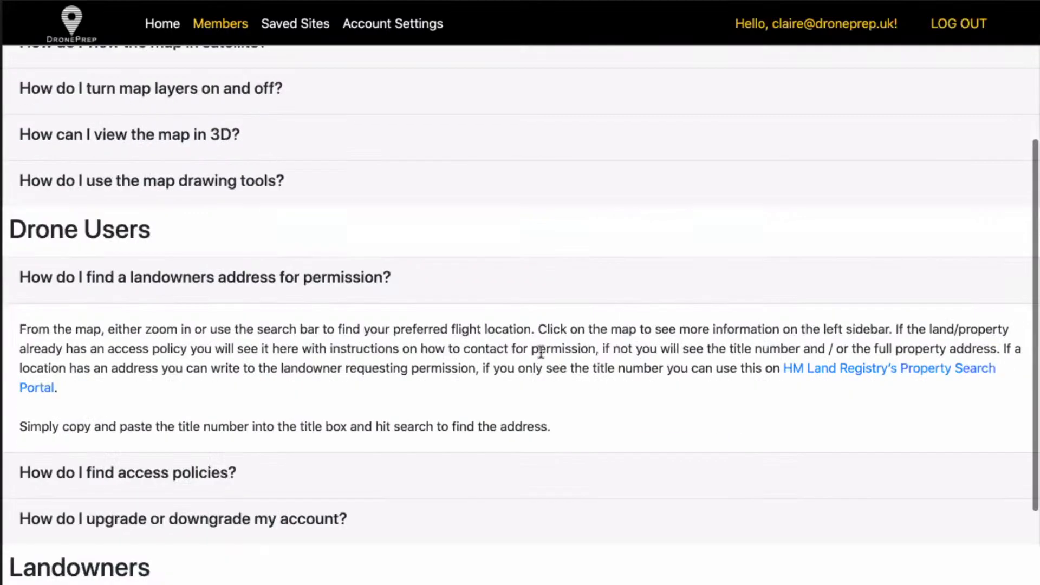
scroll(537, 360, down, 3)
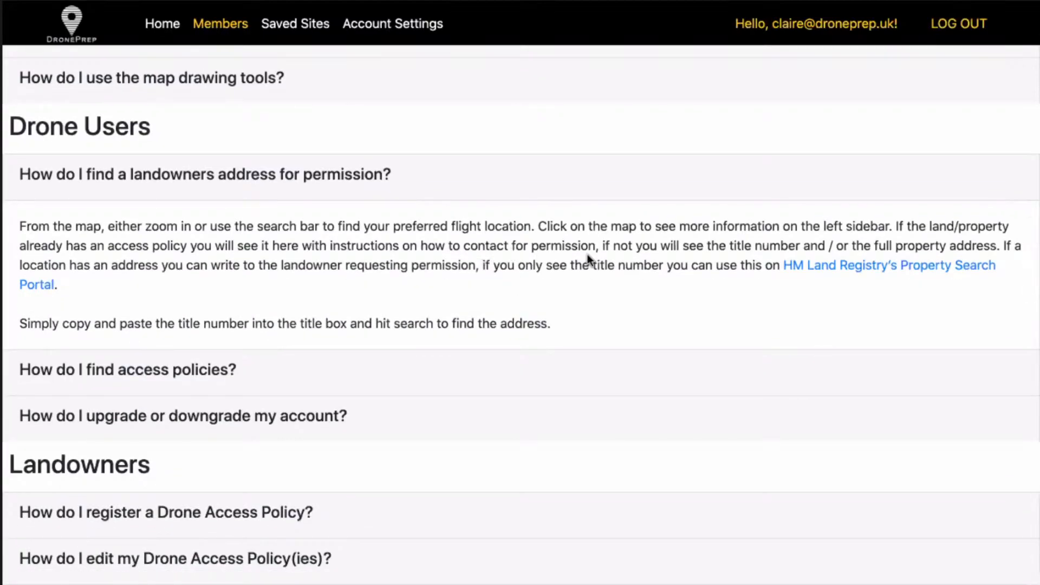
click(854, 265)
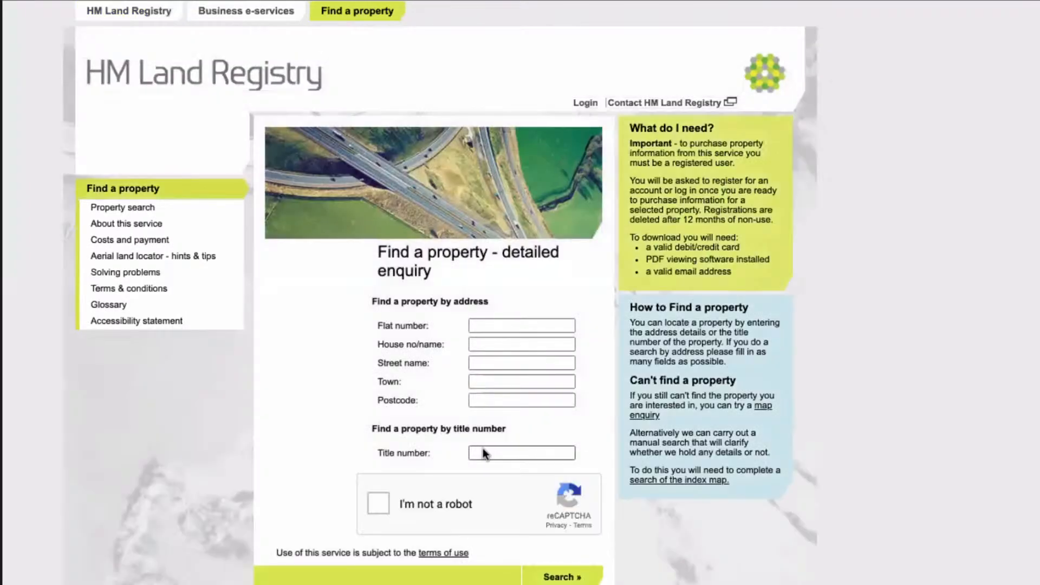
click(483, 449)
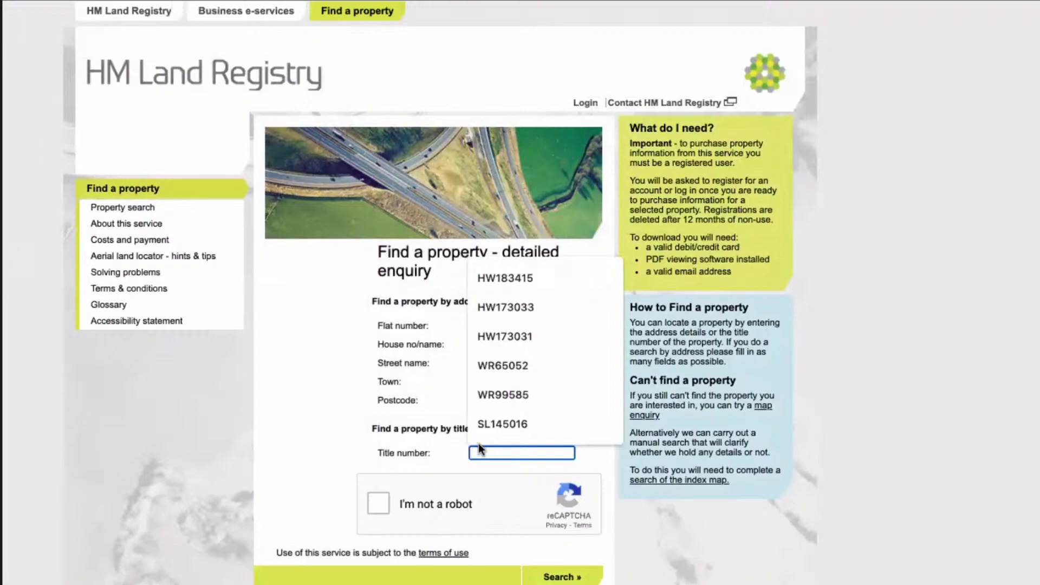
key(ctrl+v)
click(379, 503)
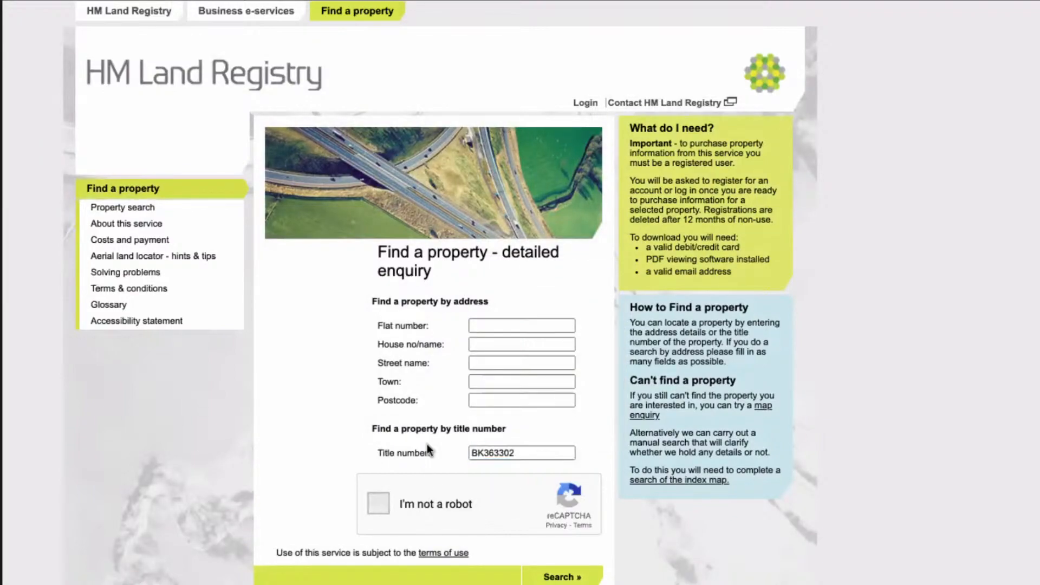
scroll(428, 450, down, 3)
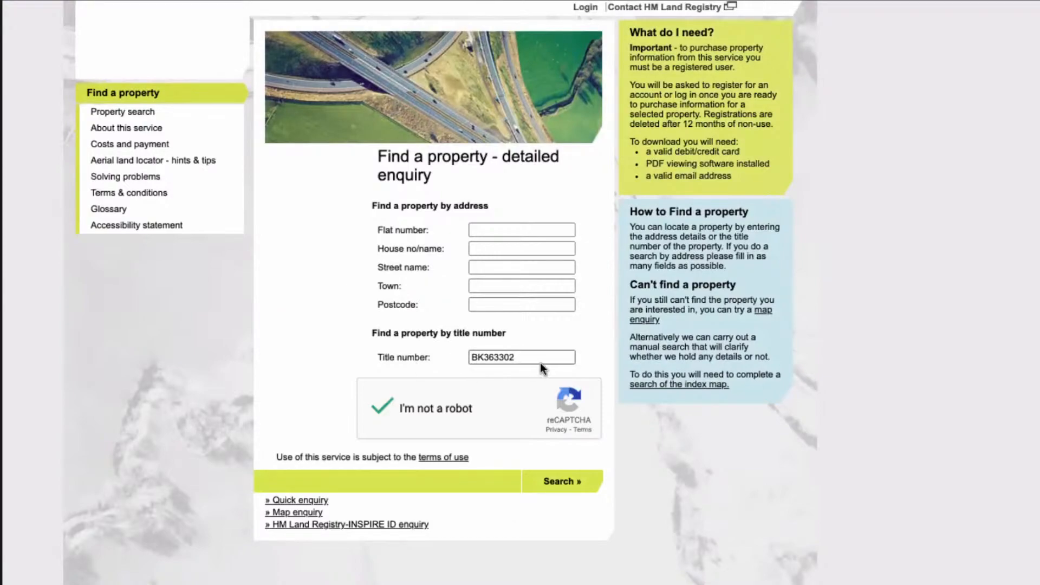
click(563, 482)
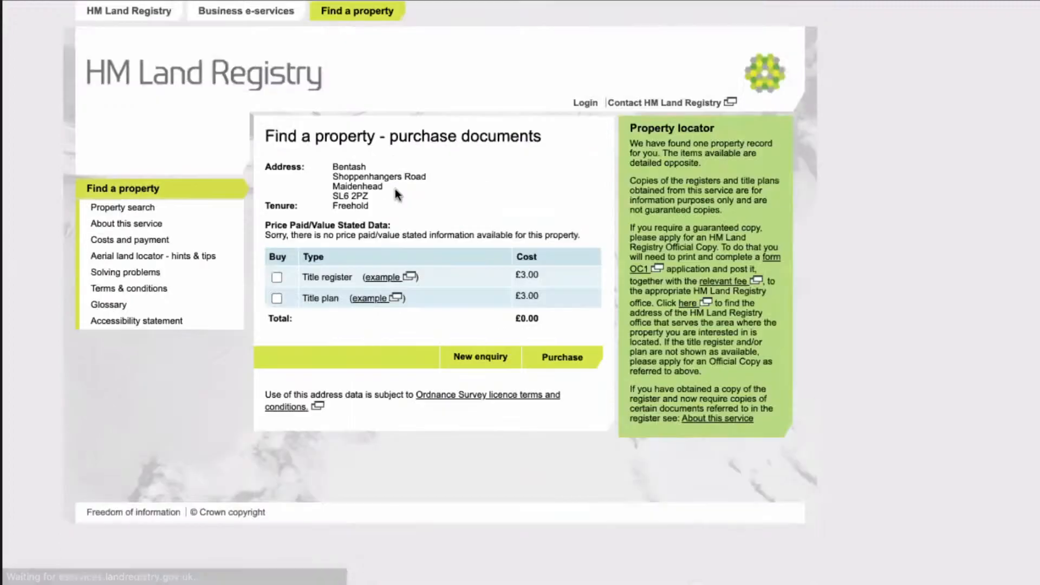
drag(330, 167, 389, 195)
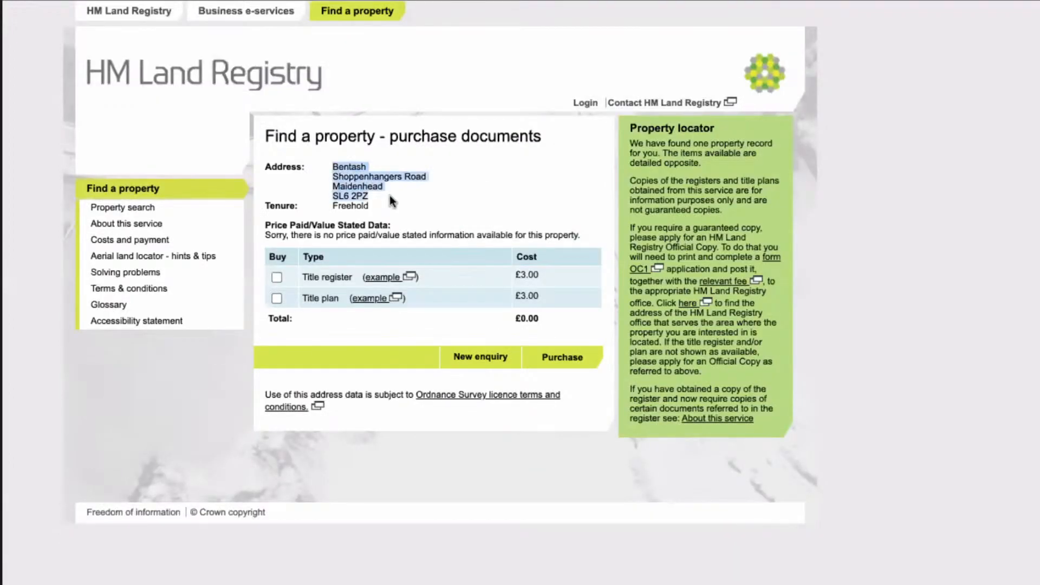
click(394, 198)
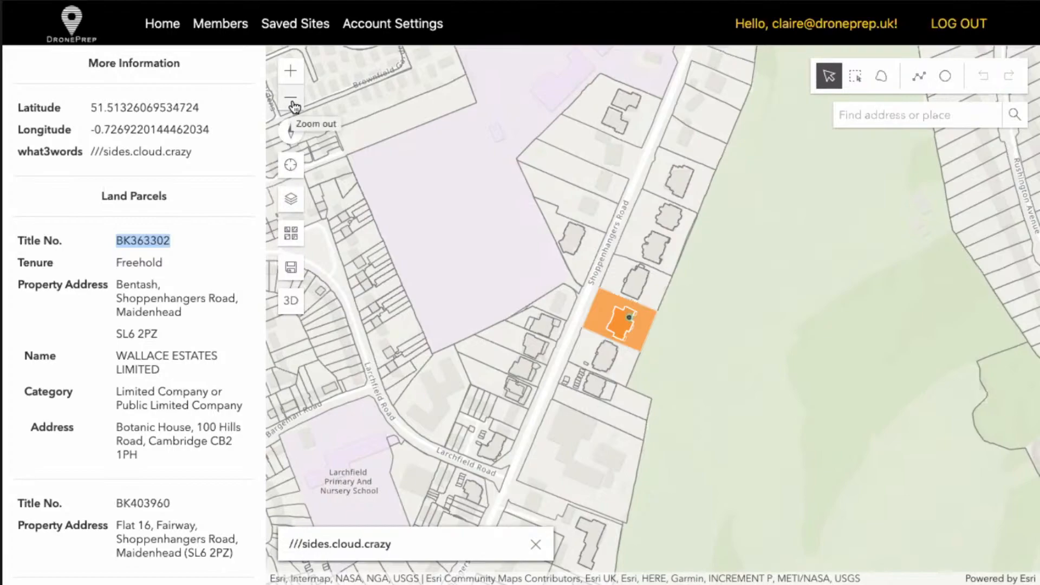
Switch back to the DronePrep map and draw a circle of about 52 m radius on the green area east of Shoppenhangers Road
drag(622, 222, 552, 219)
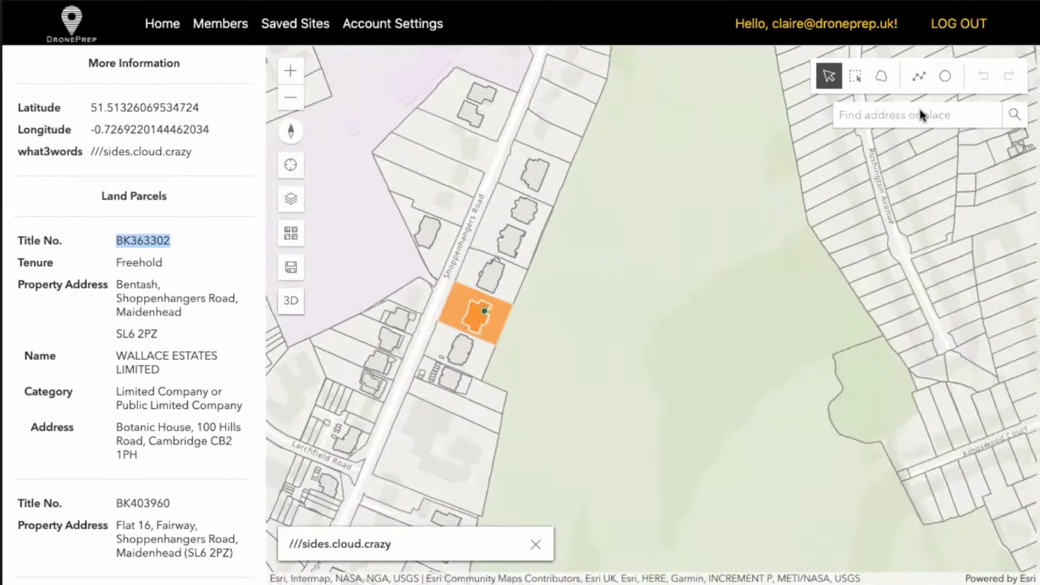
click(945, 78)
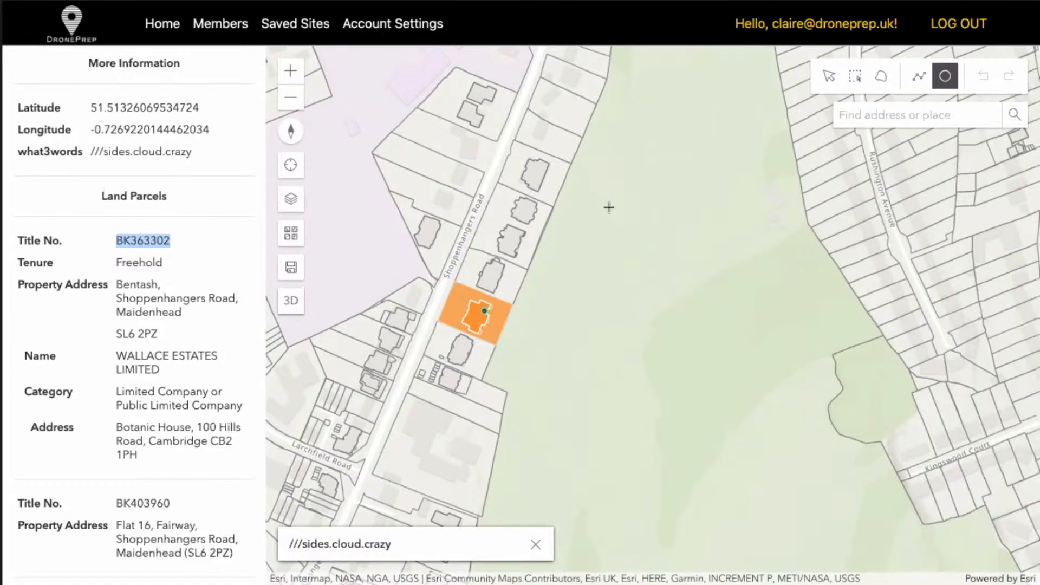
drag(611, 201, 650, 246)
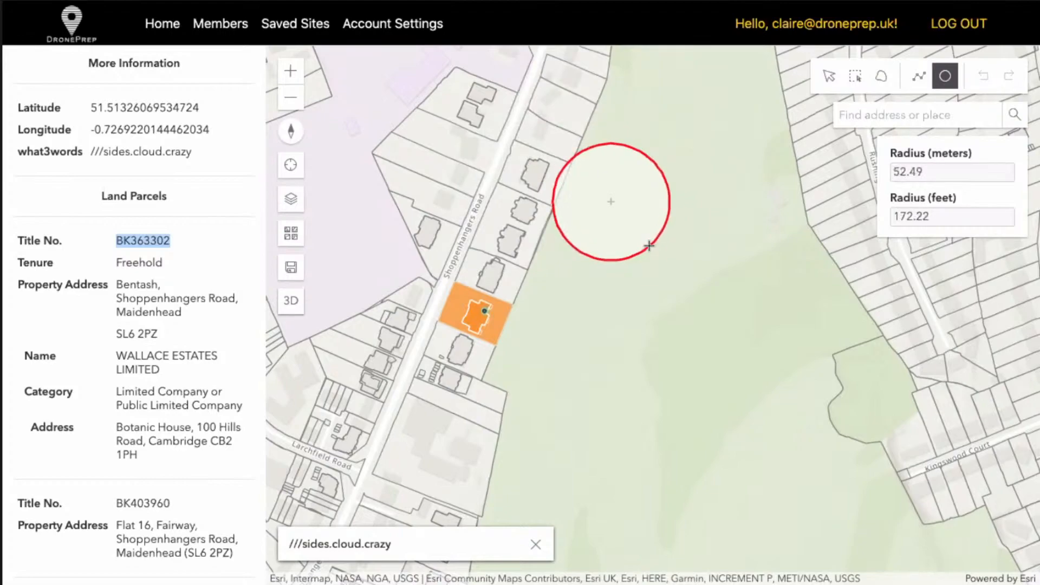
Draw an open multi-segment line about 298 m long around the circle's east and south sides, and select the land just east of it
click(919, 79)
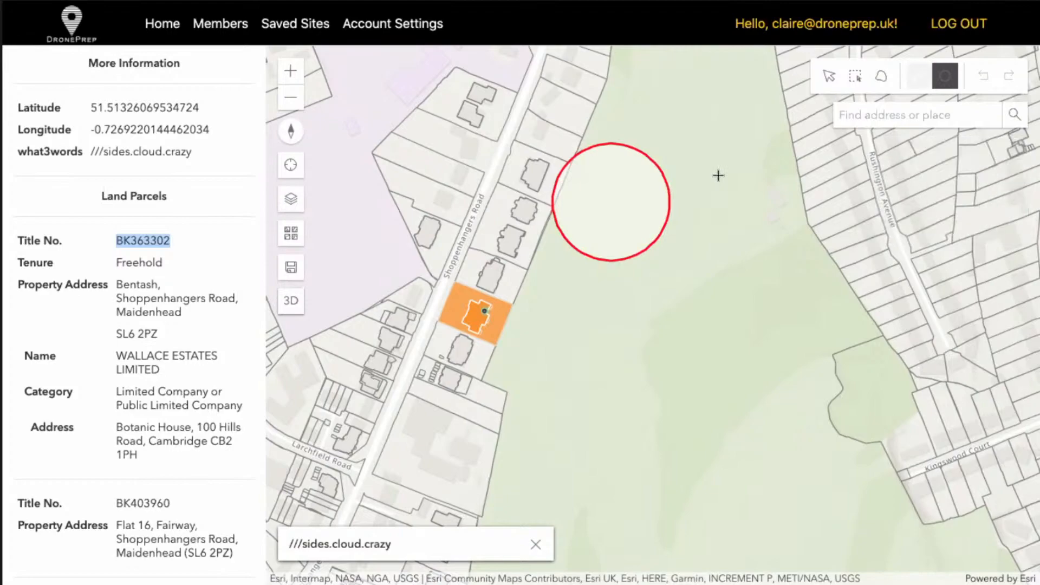
click(667, 179)
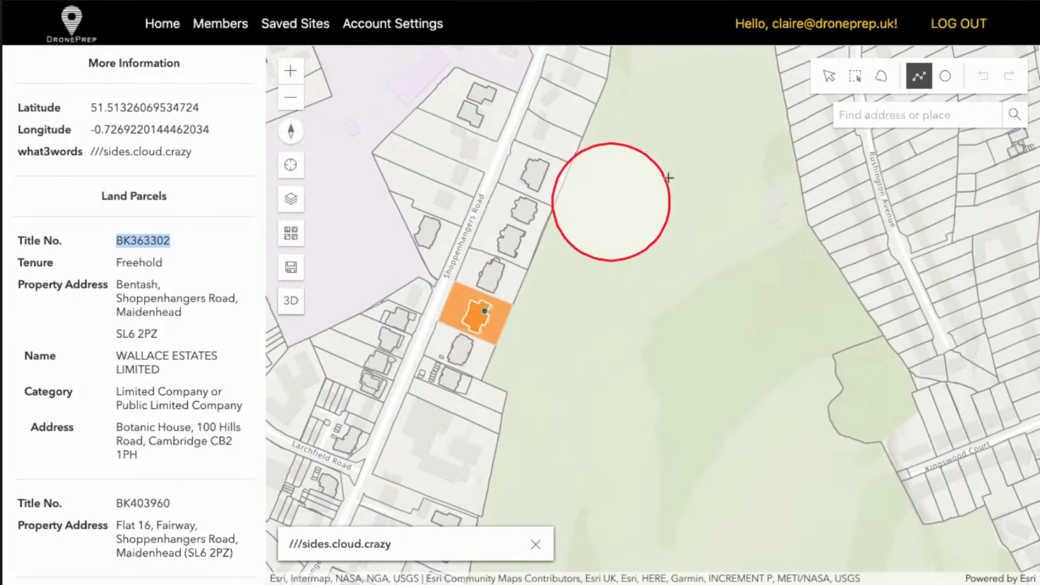
click(717, 157)
click(725, 230)
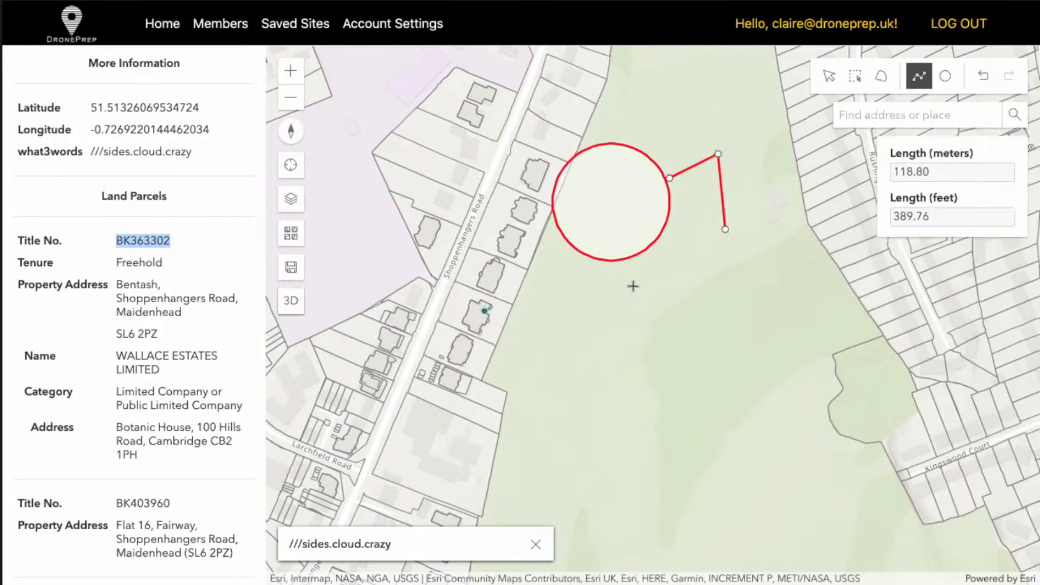
click(630, 289)
click(579, 288)
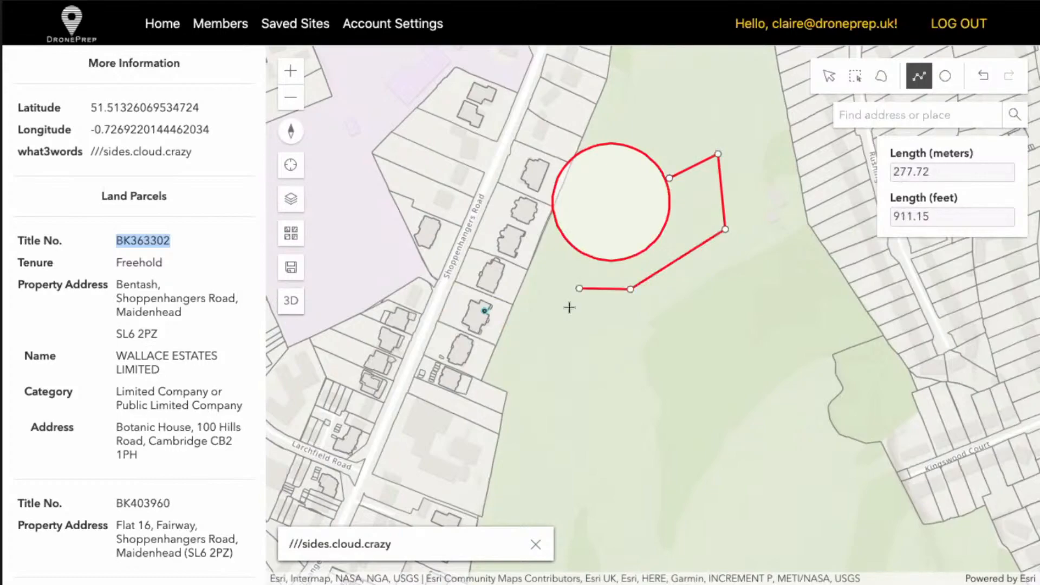
double_click(587, 257)
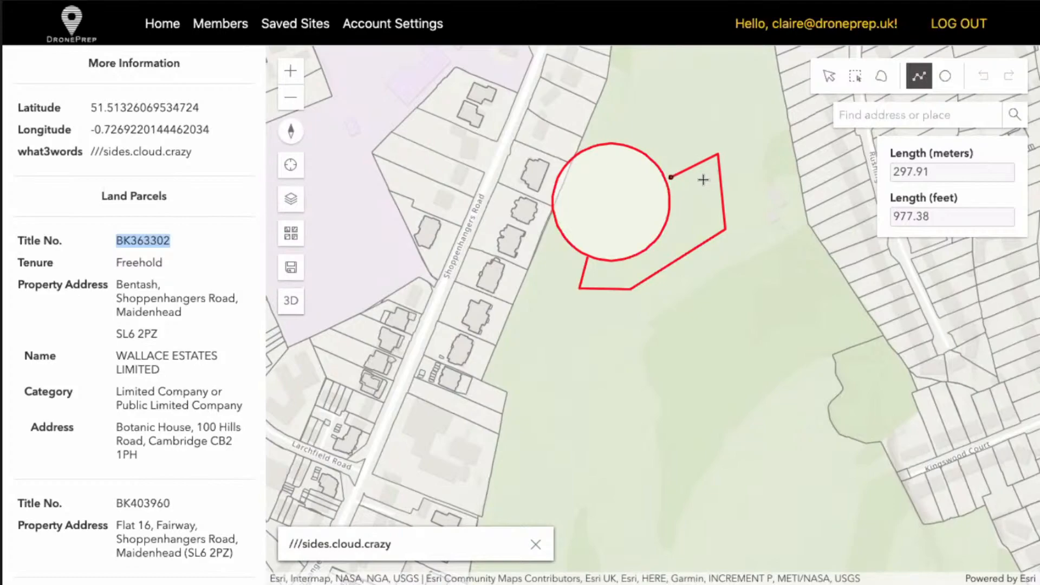
click(775, 164)
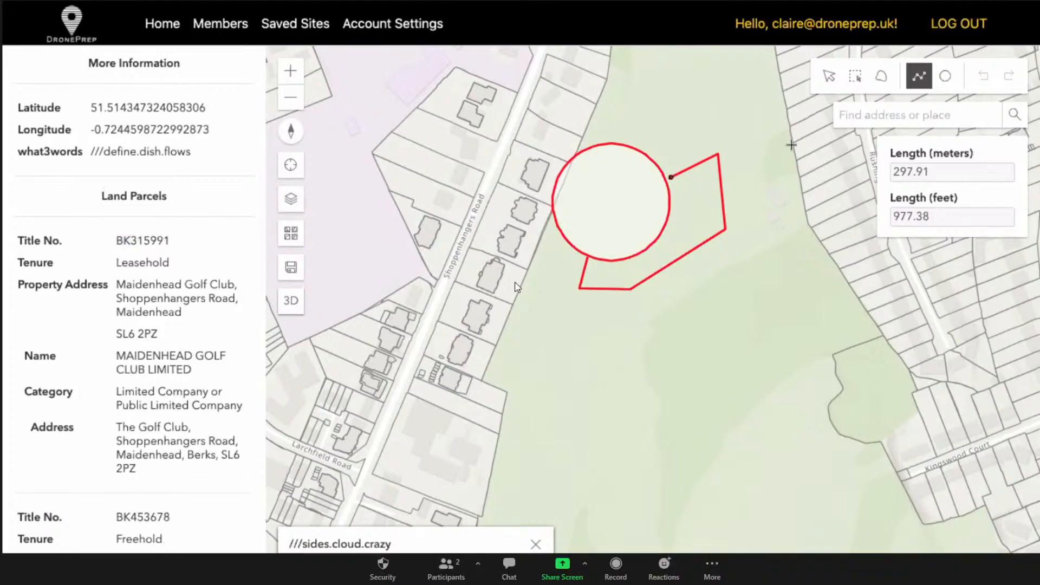
Lasso-select the circle and the line together, move them southeast within the green area, and deselect them
click(880, 78)
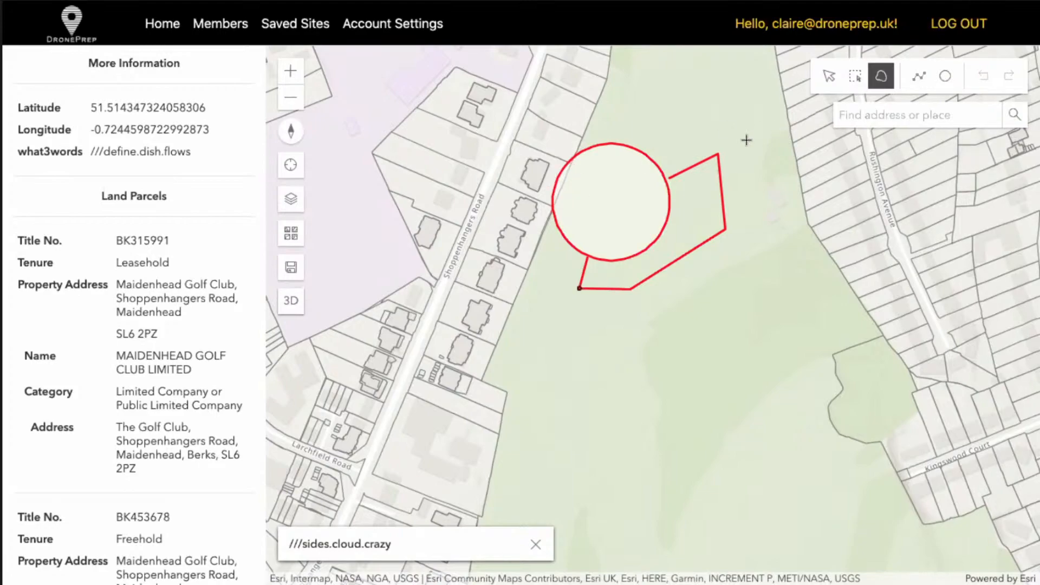
drag(746, 142, 739, 128)
mouse_move(714, 342)
mouse_down()
mouse_move(723, 360)
mouse_move(719, 313)
mouse_up()
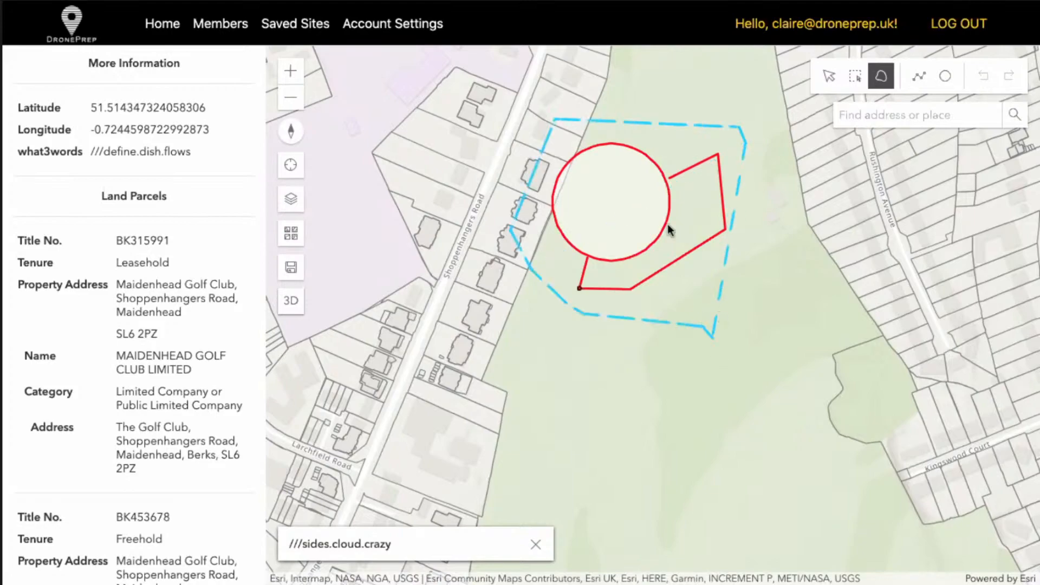
click(655, 170)
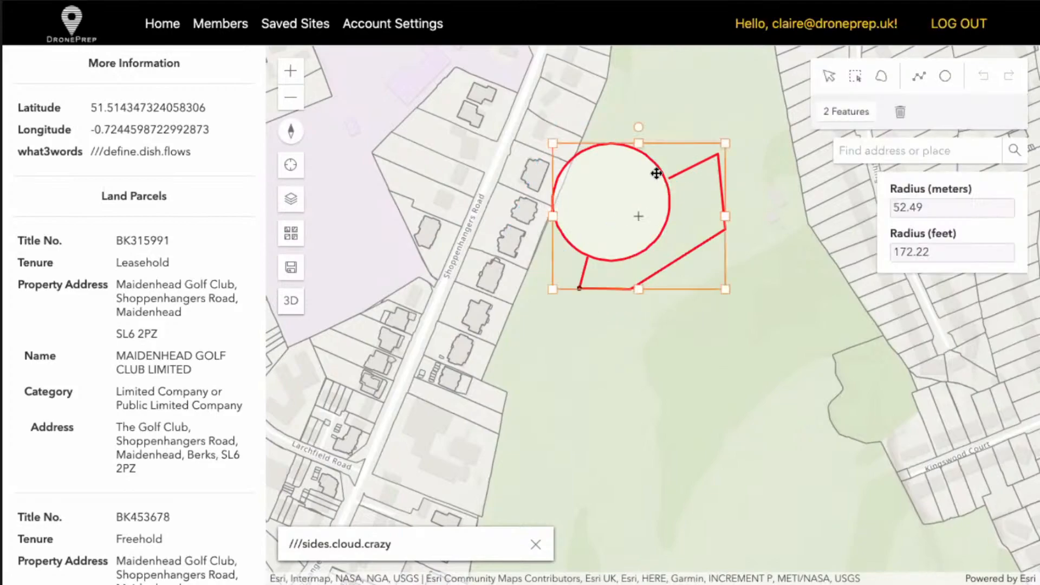
drag(656, 174, 715, 264)
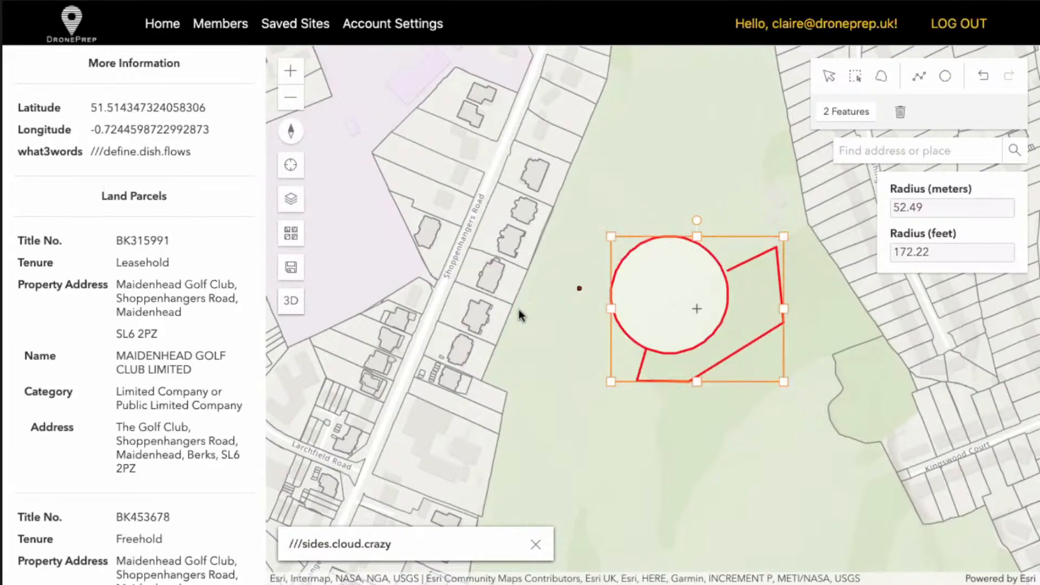
click(518, 312)
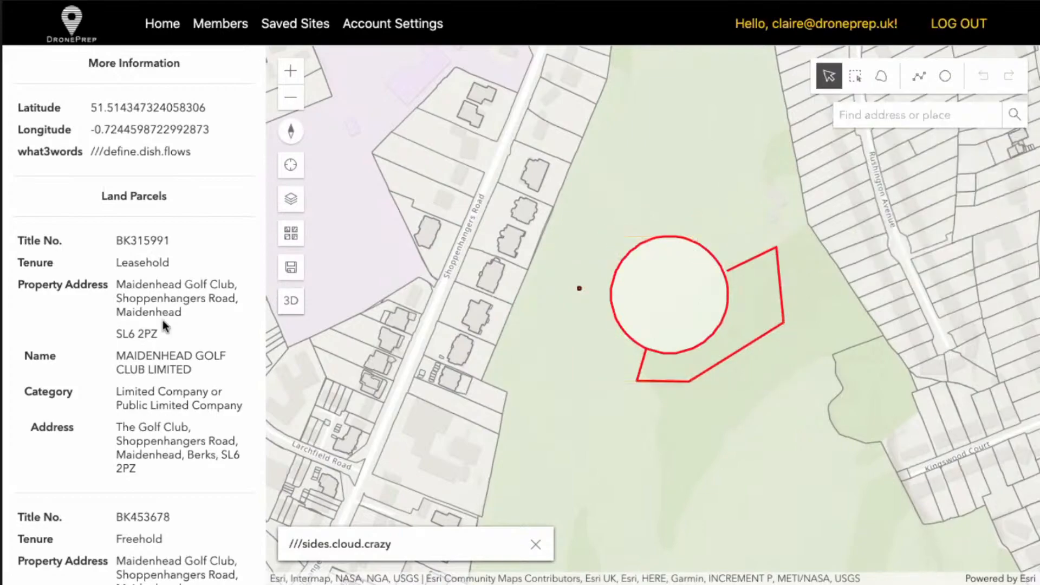
Save the current map view with its drawn measurements, giving it a title and description
scroll(160, 329, down, 1)
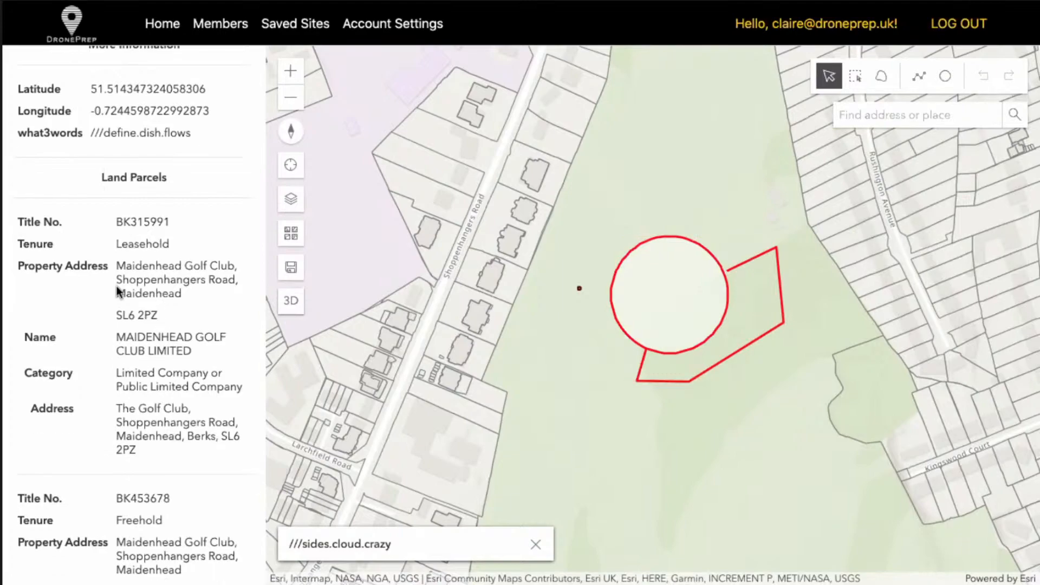
scroll(118, 291, up, 1)
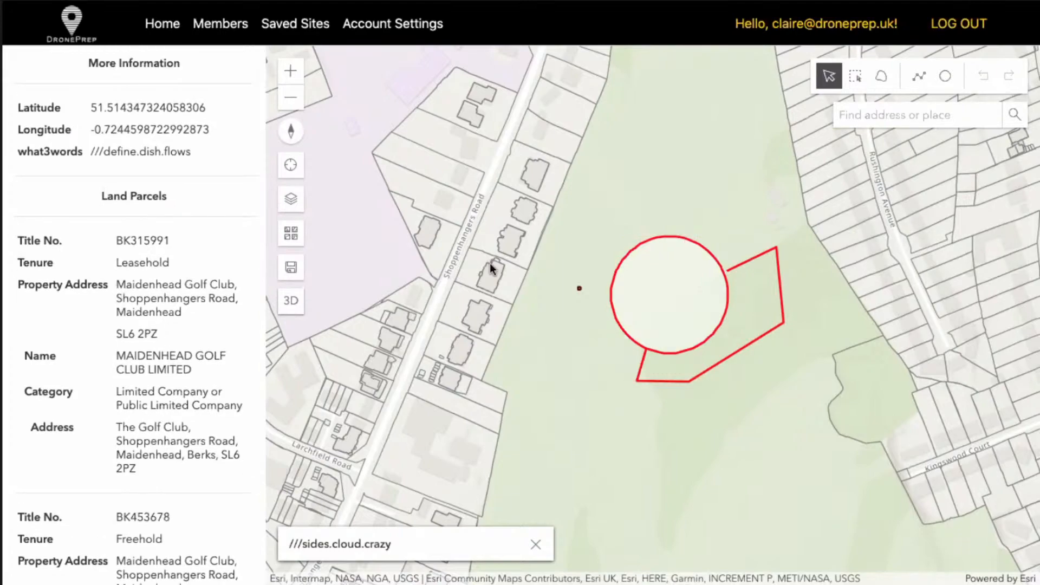
click(291, 267)
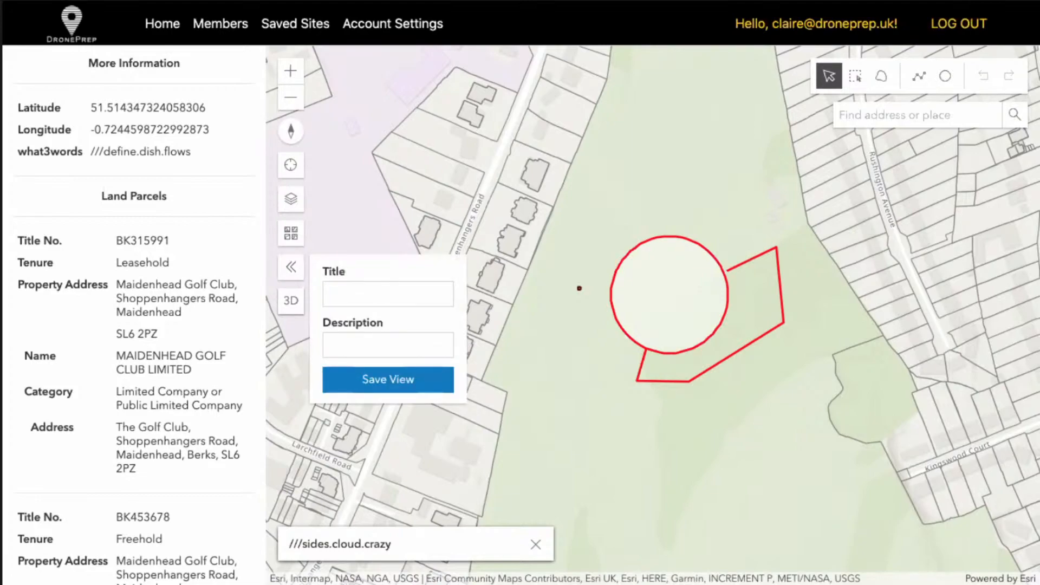
text(title)
key(Tab)
text(description)
click(406, 380)
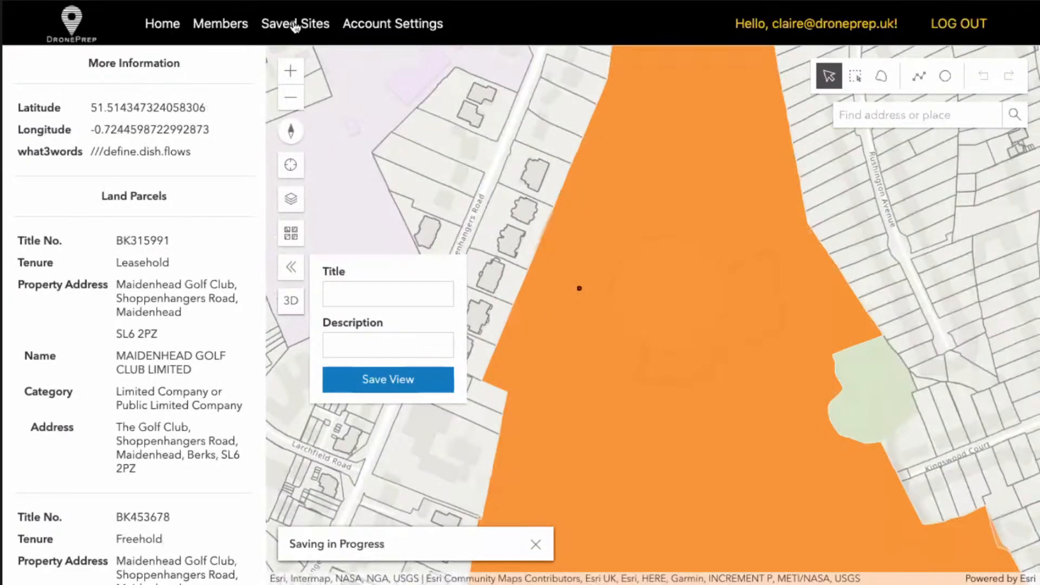
Search the saved sites for "bris" and open the Bristol Centre site for viewing
click(288, 27)
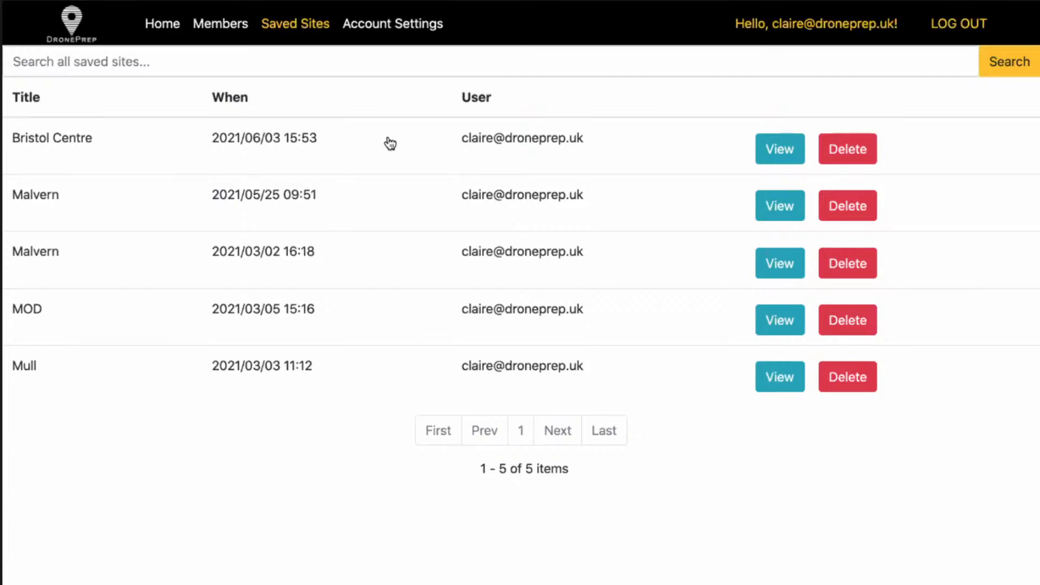
click(776, 153)
click(106, 61)
text(bris)
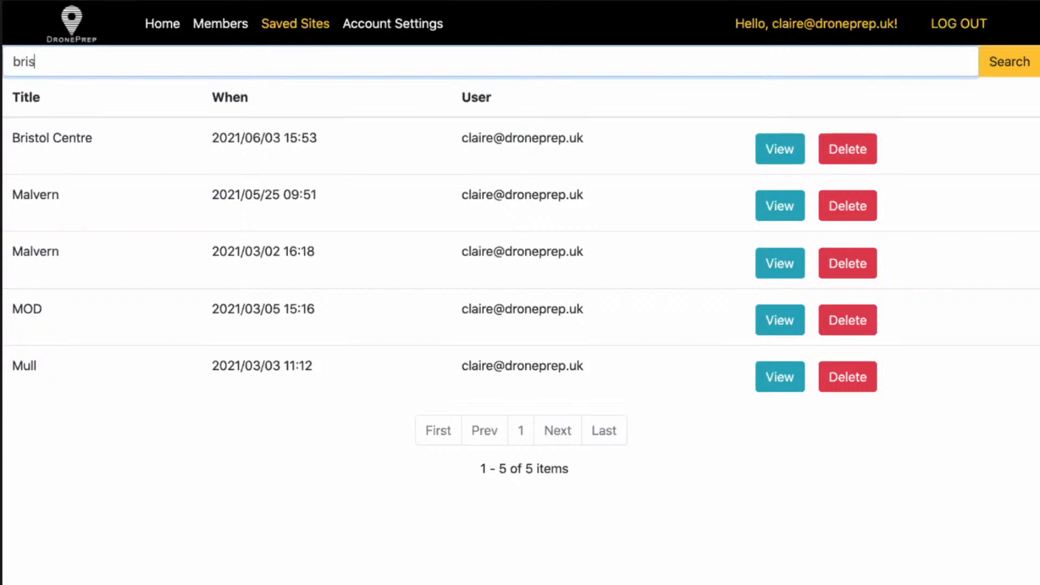
key(Return)
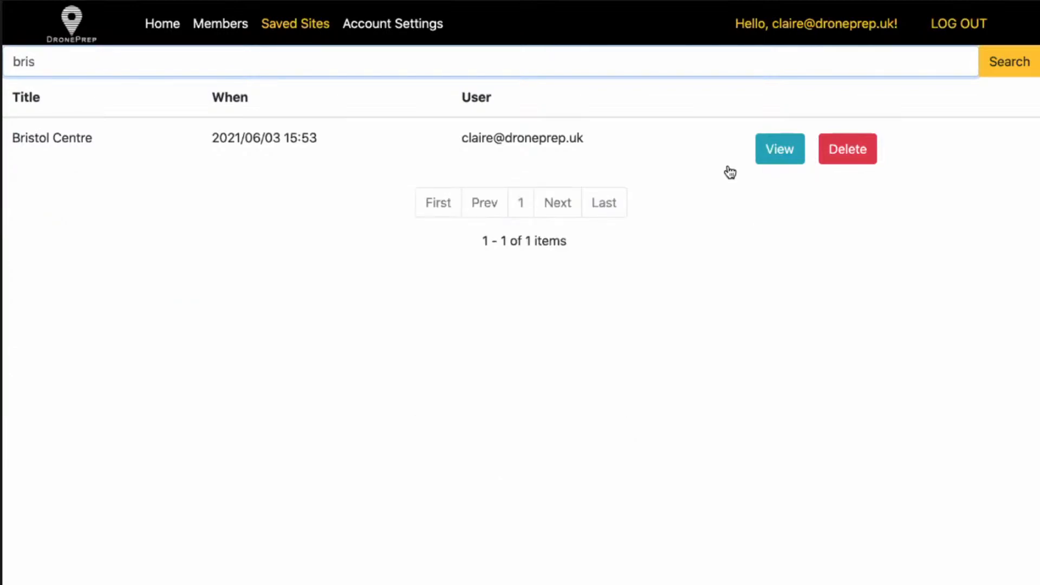
click(790, 148)
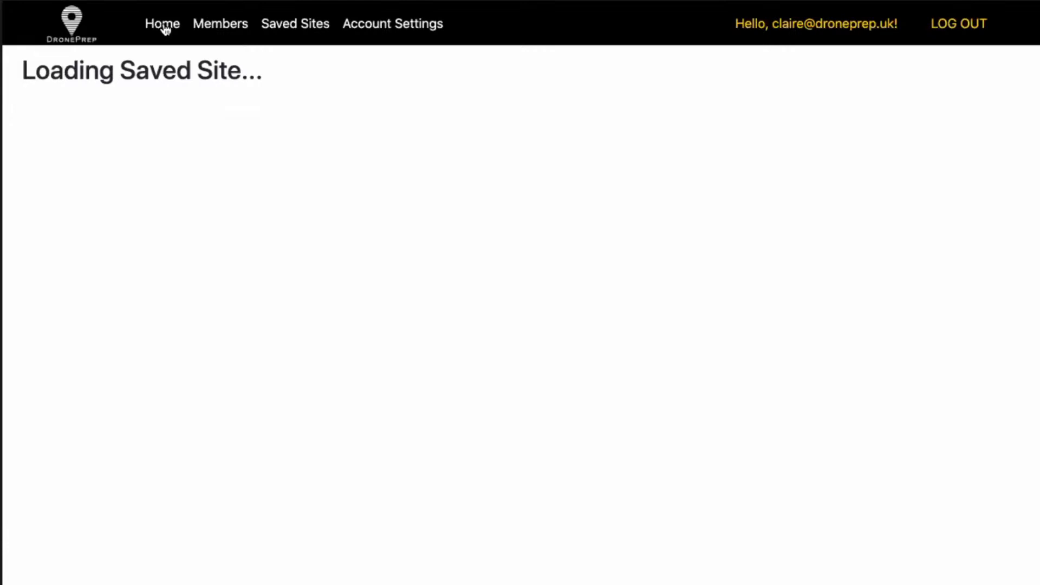
Return to the home map and look through its full list of layers
click(172, 24)
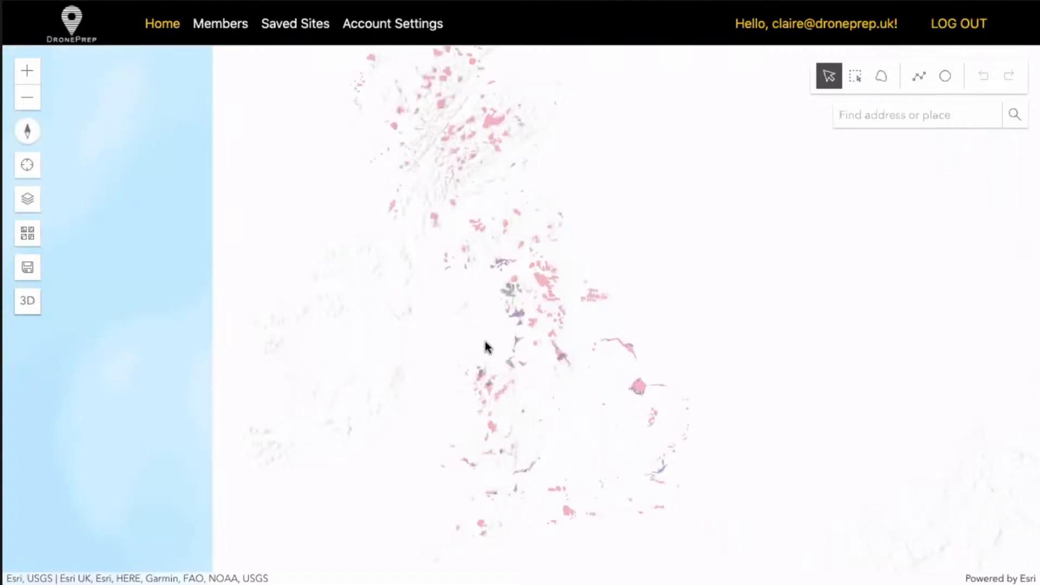
click(29, 200)
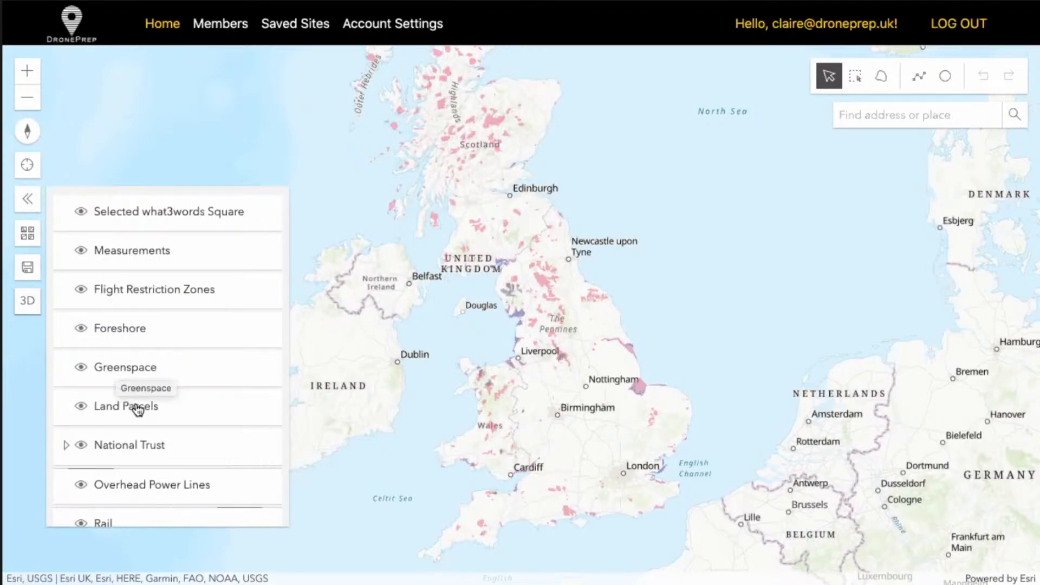
scroll(141, 354, down, 2)
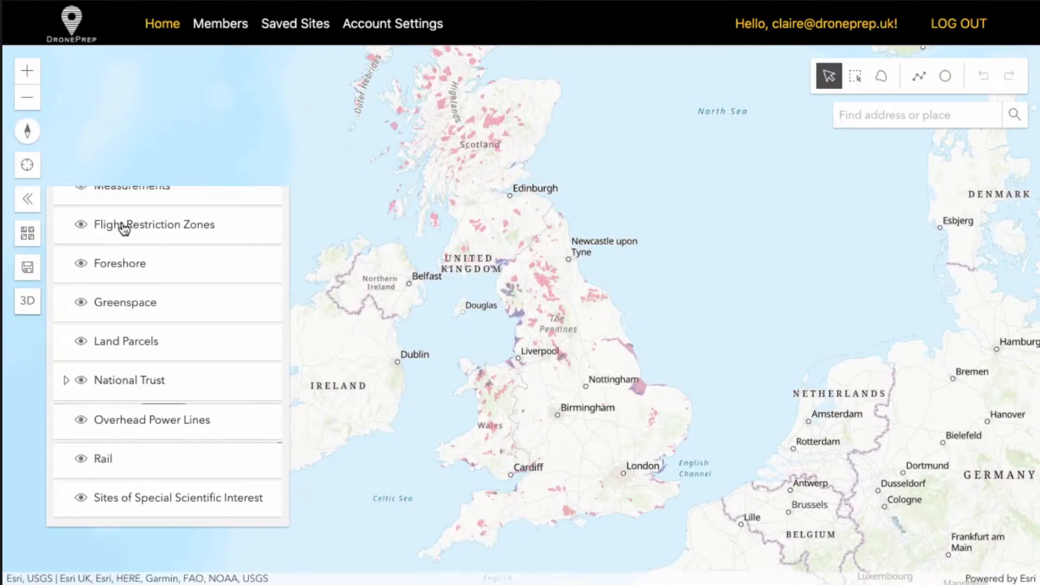
click(470, 360)
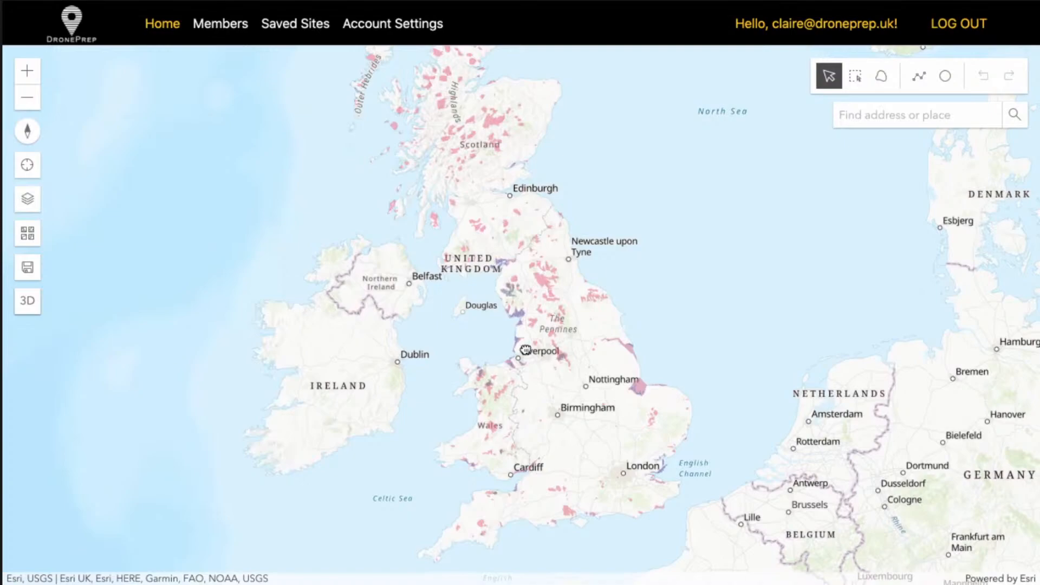
Inspect a Severn Estuary spot near Shepperdine and land southeast of it, reading the land parcel, scientific interest and local authority details
drag(520, 375, 456, 327)
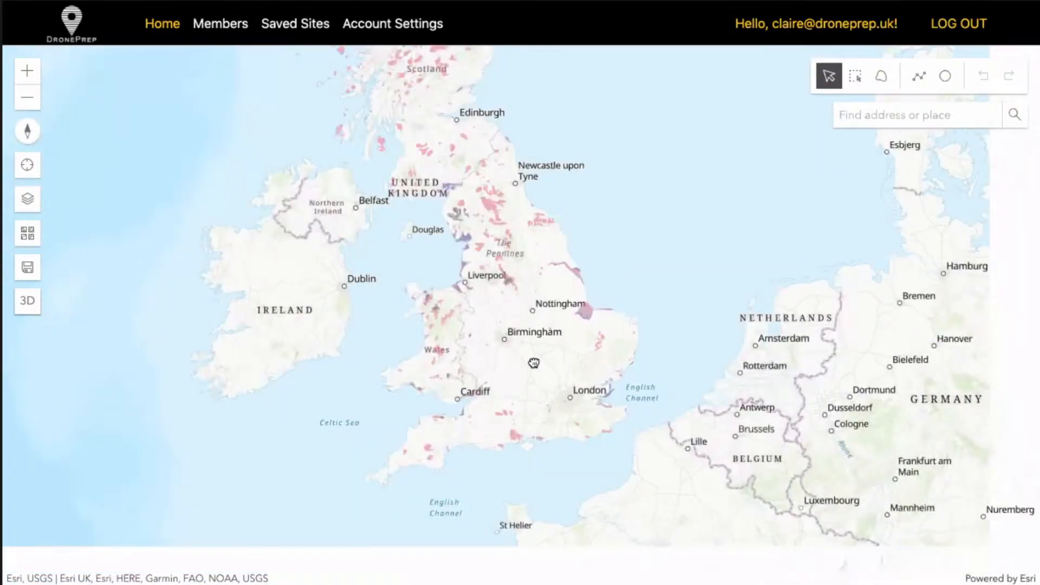
scroll(531, 363, up, 2)
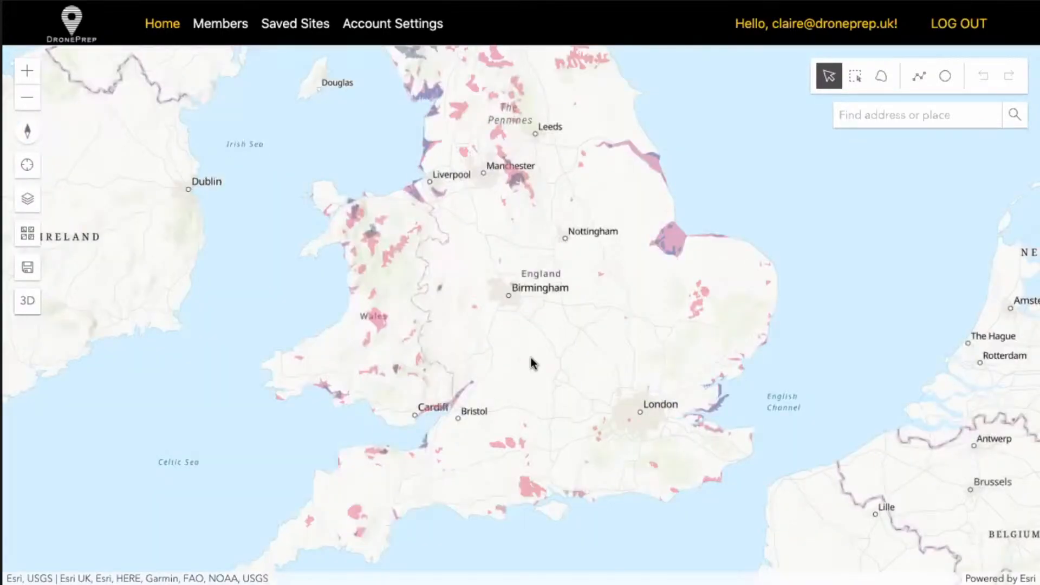
scroll(531, 363, up, 2)
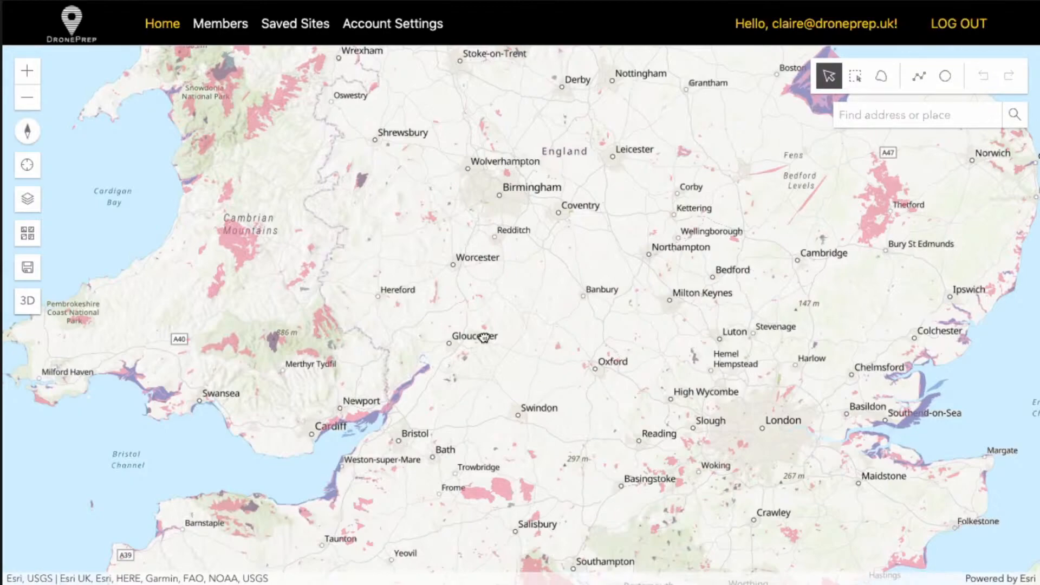
drag(484, 337, 483, 311)
scroll(332, 332, up, 2)
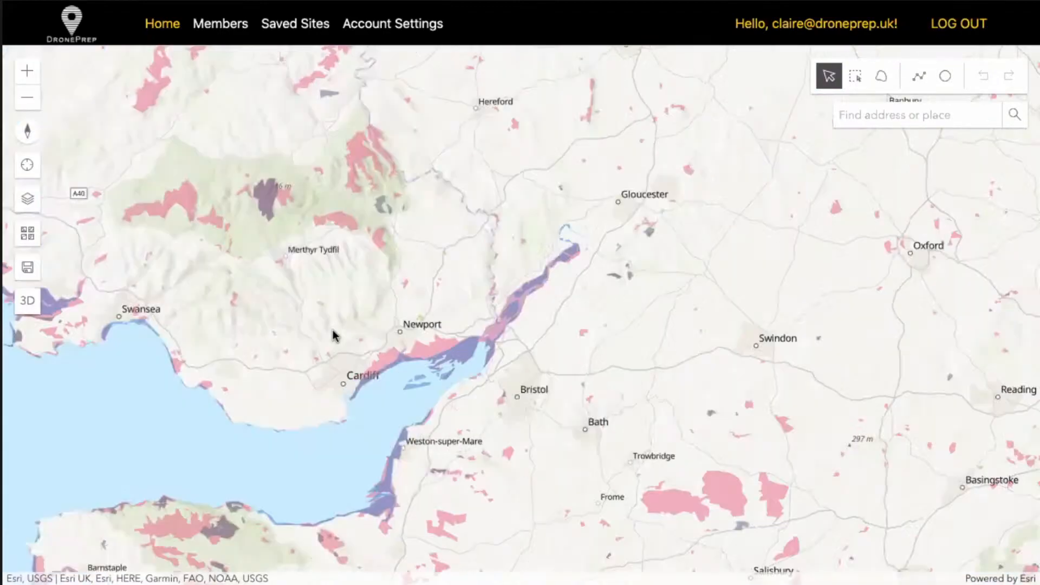
scroll(375, 310, up, 2)
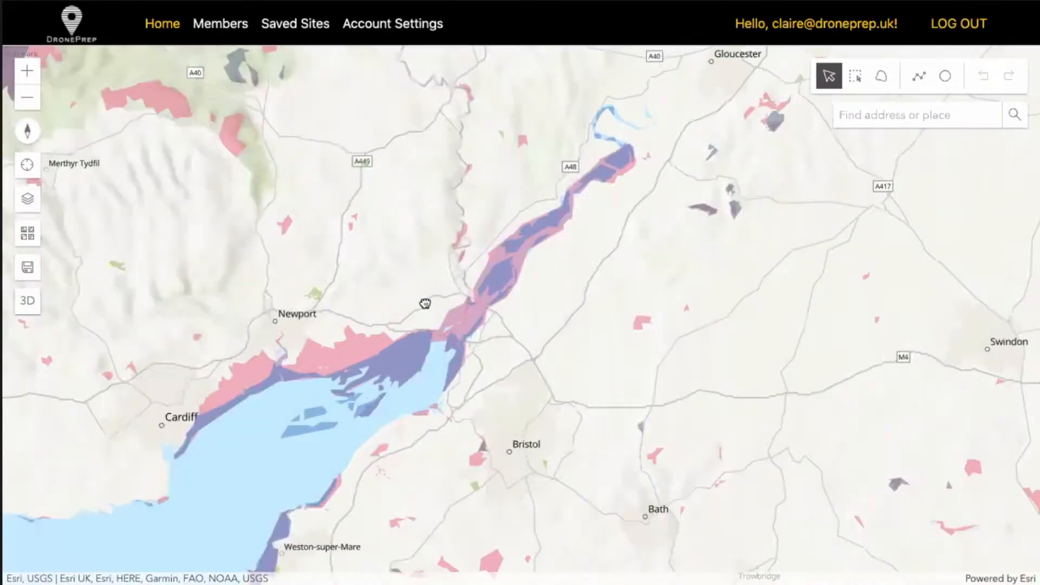
drag(529, 326, 397, 353)
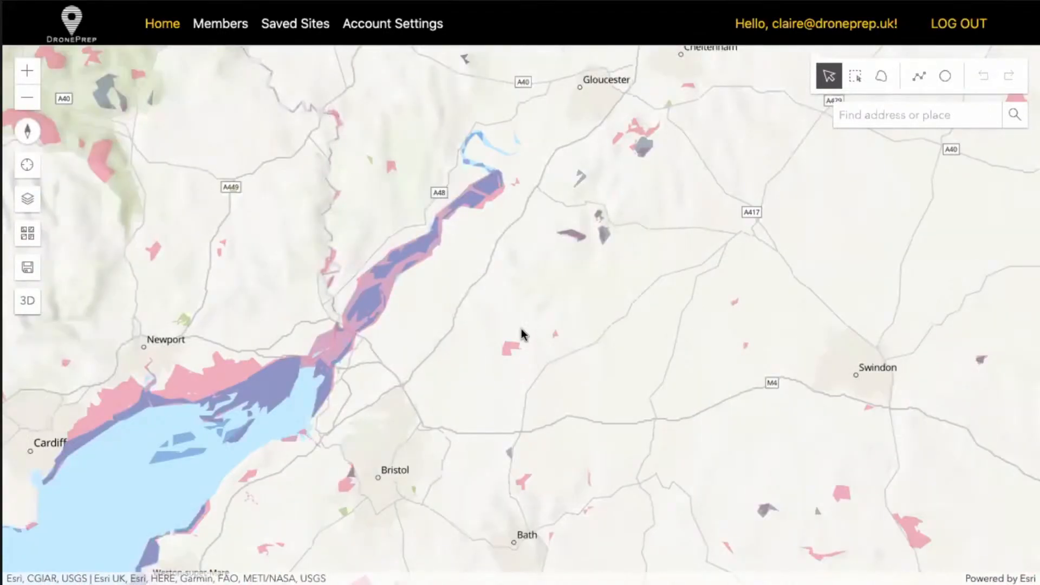
scroll(523, 334, up, 3)
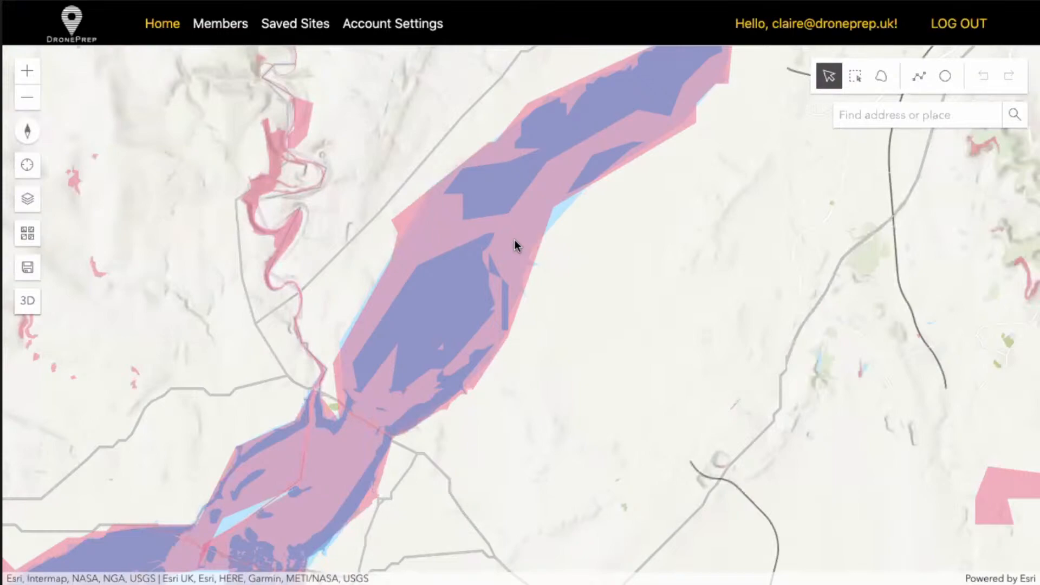
click(515, 240)
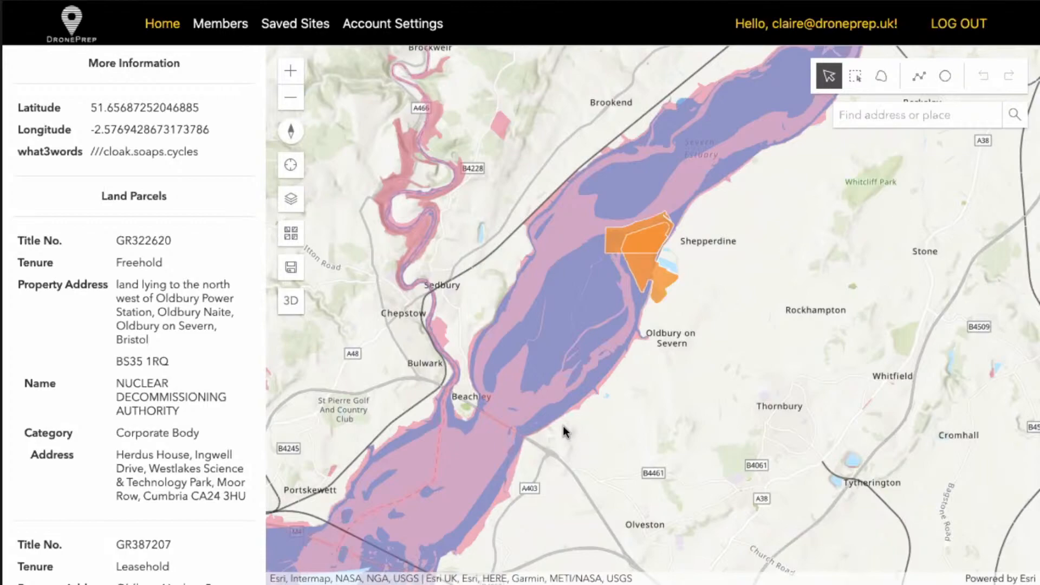
scroll(174, 443, down, 3)
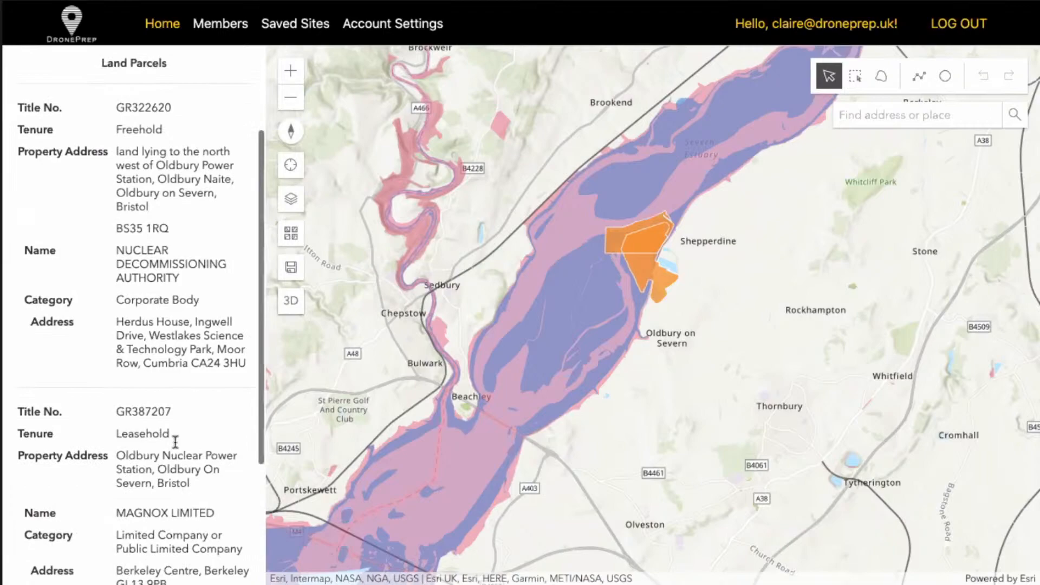
scroll(175, 442, down, 4)
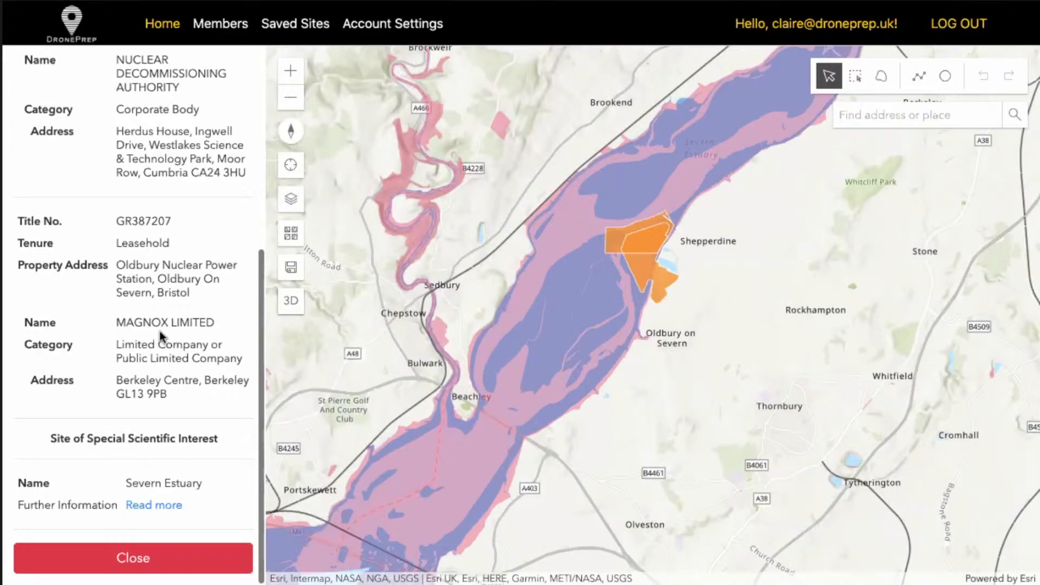
click(728, 280)
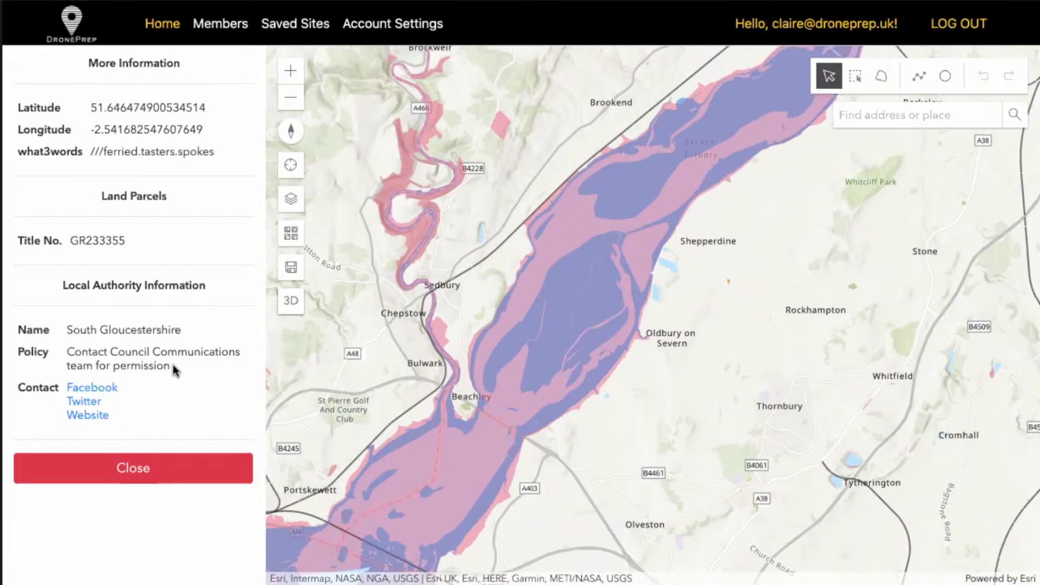
Search the map for "bristol" and go to Bristol, England, GBR
click(906, 114)
text(bristol)
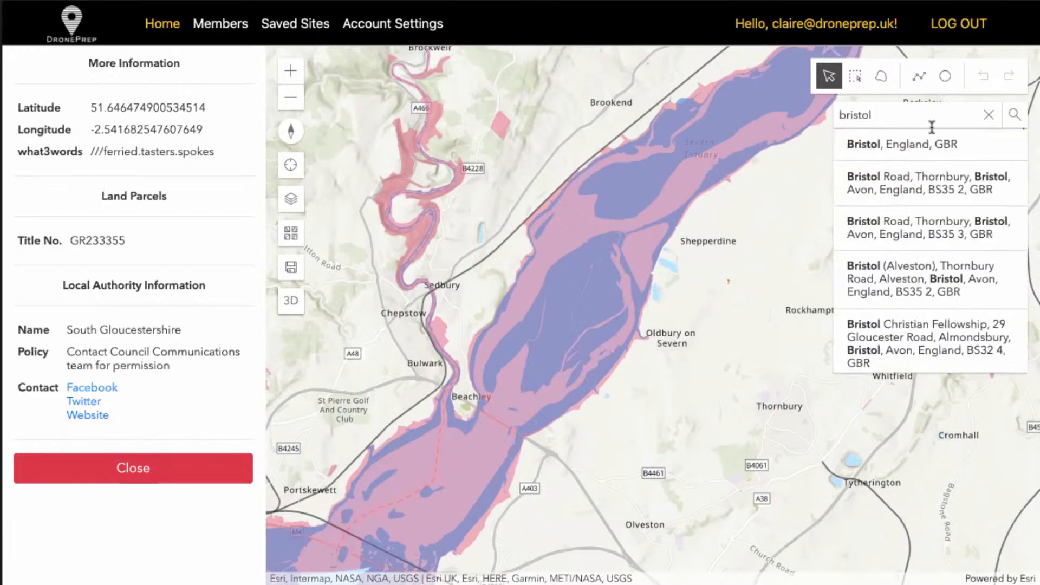
click(919, 143)
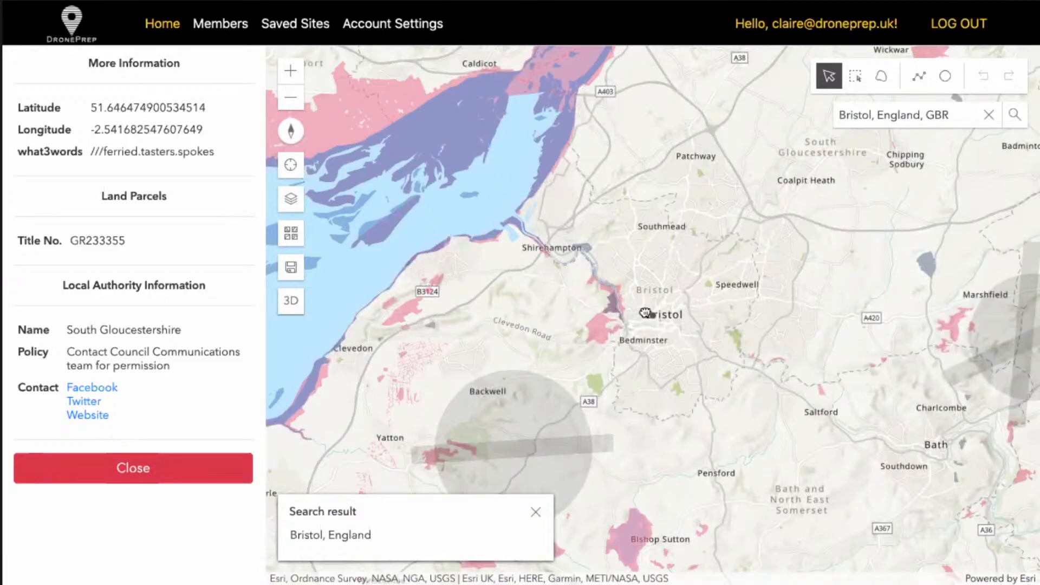
Inspect the large green park west of St Augustines, reading its land parcel ownership, drone access policies and local authority details
scroll(611, 286, up, 1)
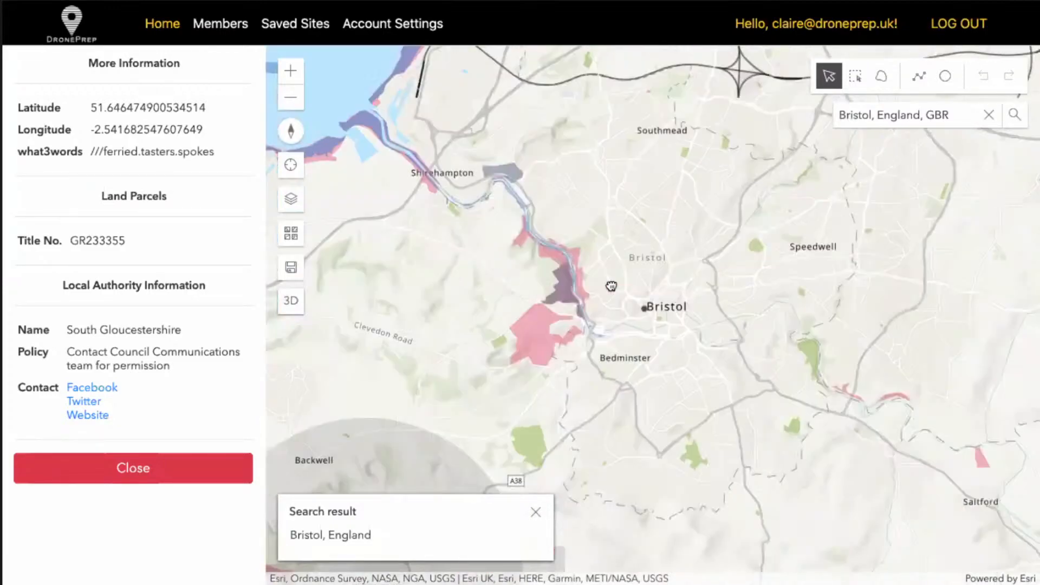
scroll(650, 309, up, 1)
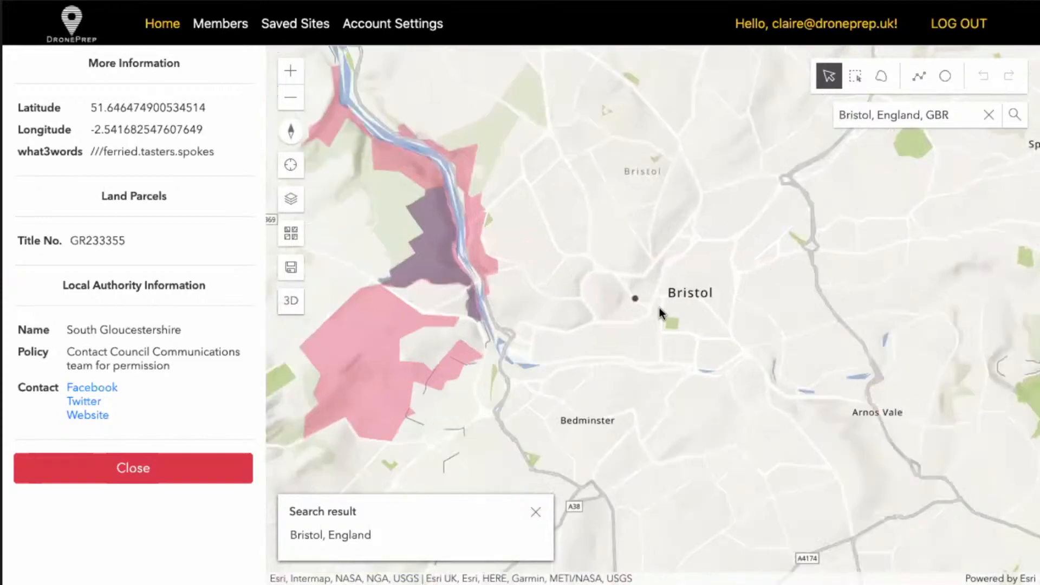
scroll(659, 307, up, 2)
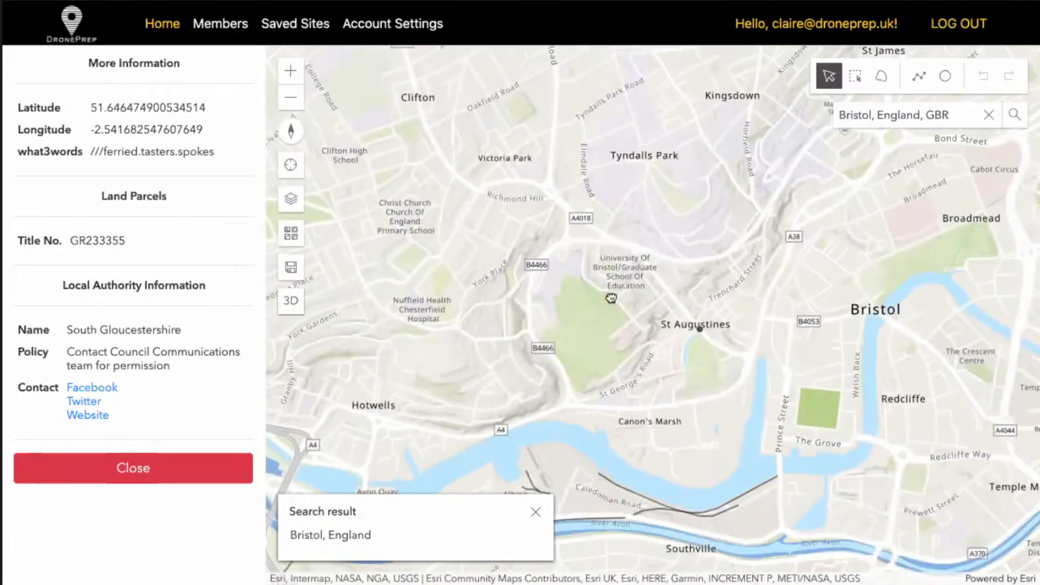
scroll(611, 298, up, 3)
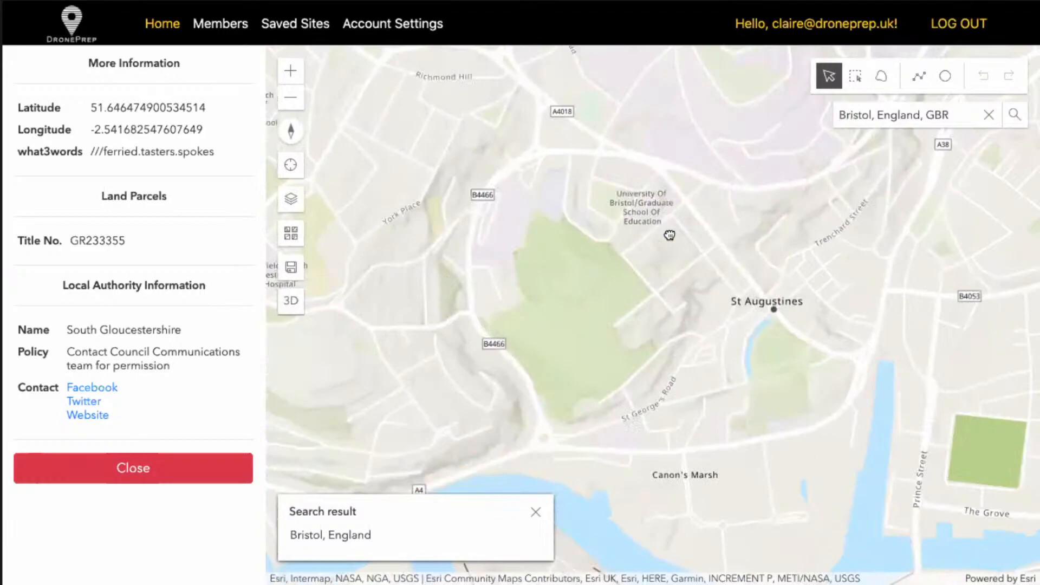
scroll(594, 298, up, 3)
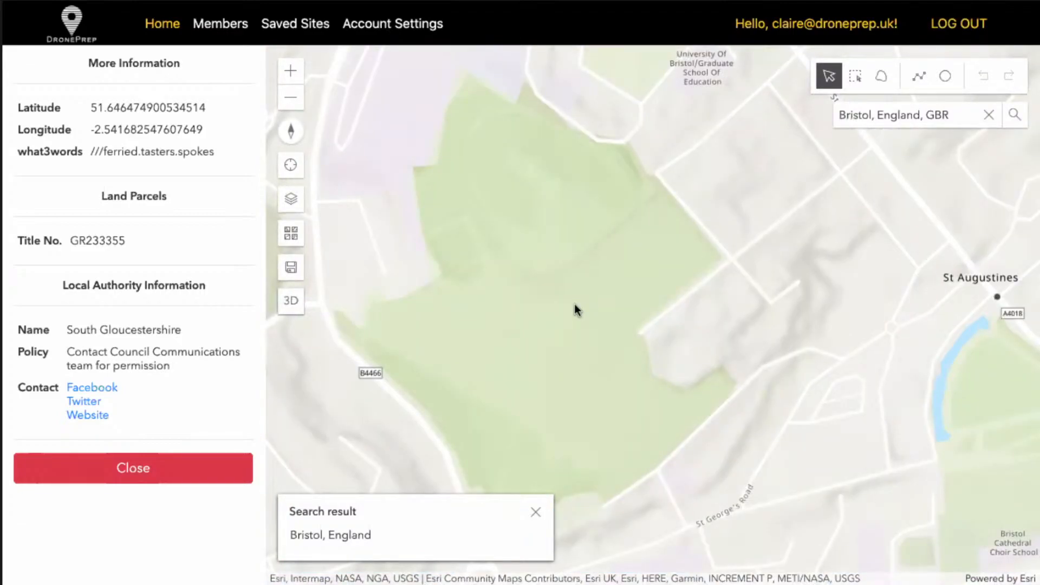
click(575, 304)
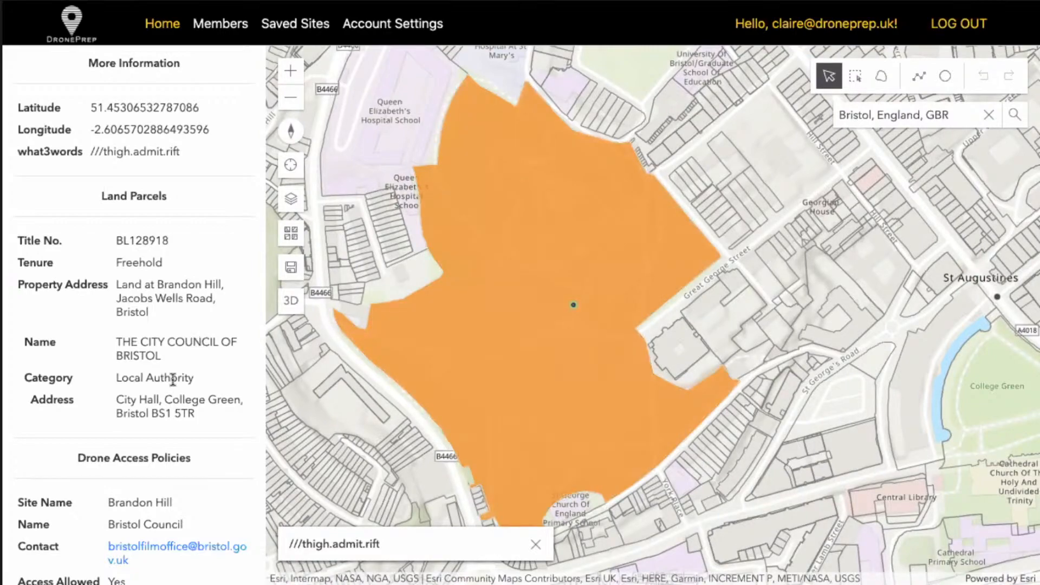
scroll(173, 379, down, 4)
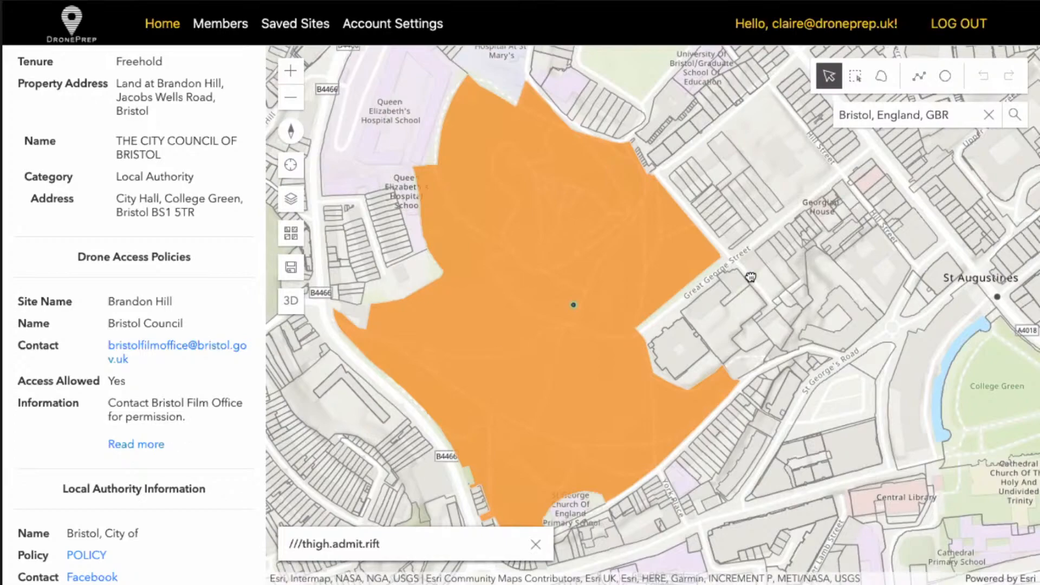
drag(751, 278, 453, 303)
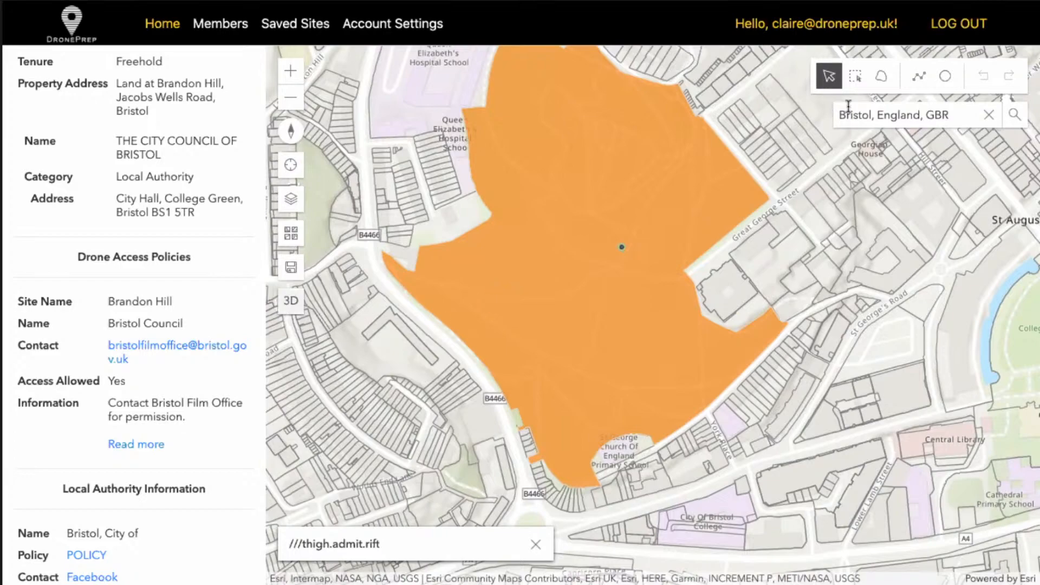
Replace the Bristol search with "malvern wor" and go to Great Malvern, Malvern Hills, Worcestershire
click(989, 115)
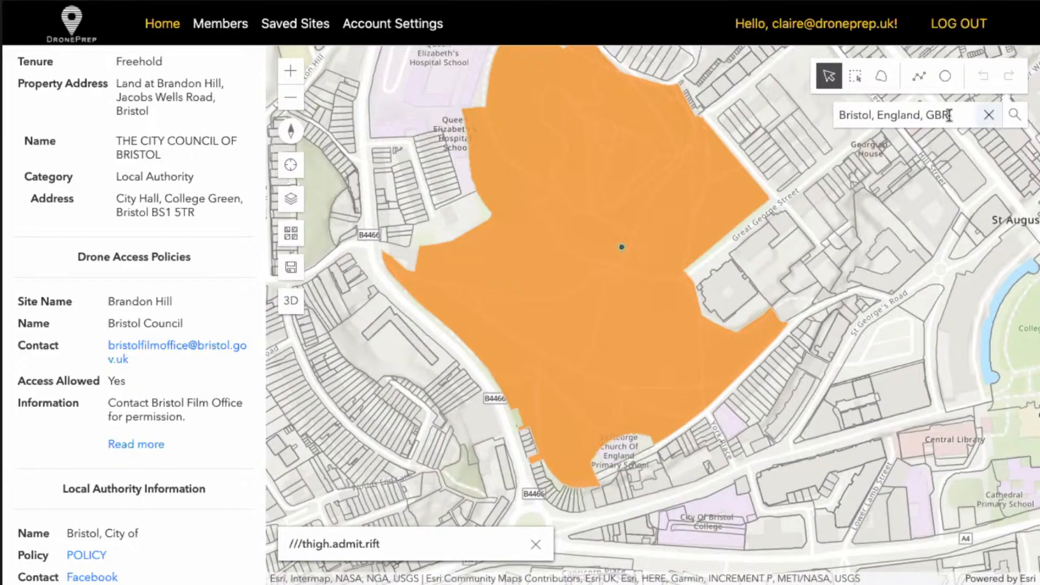
text(malvern)
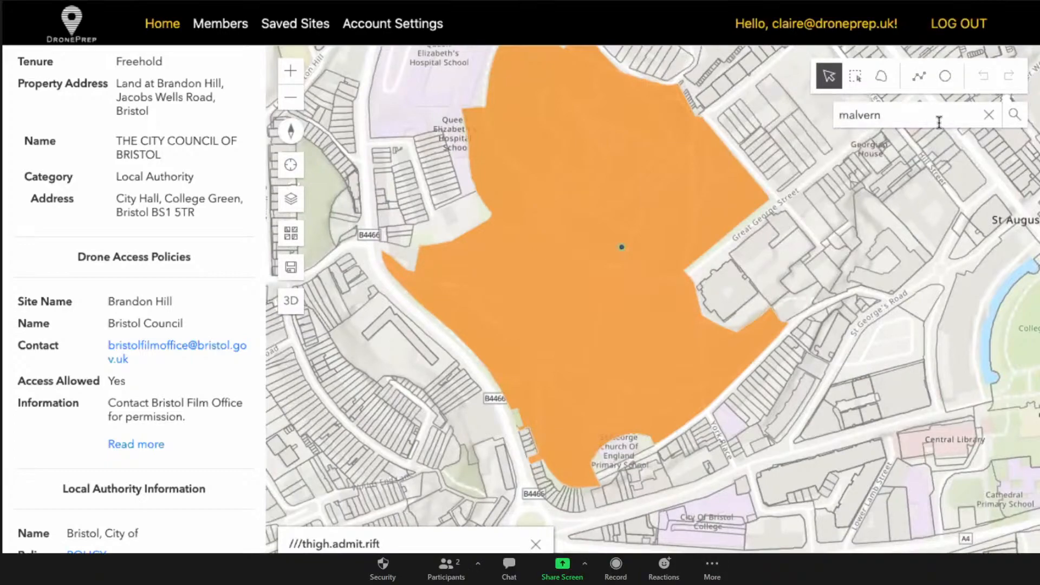
text( wor)
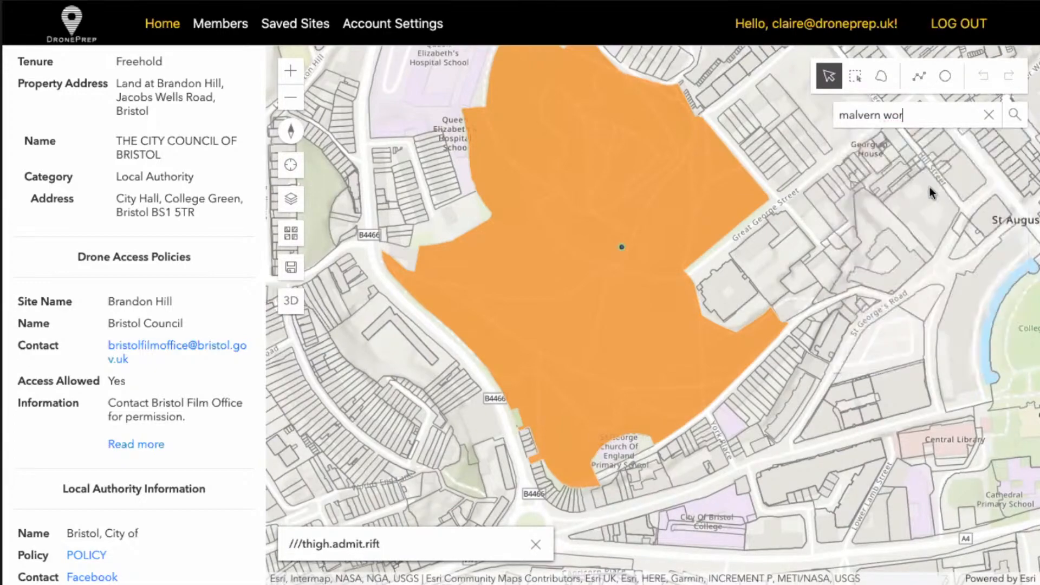
key(Return)
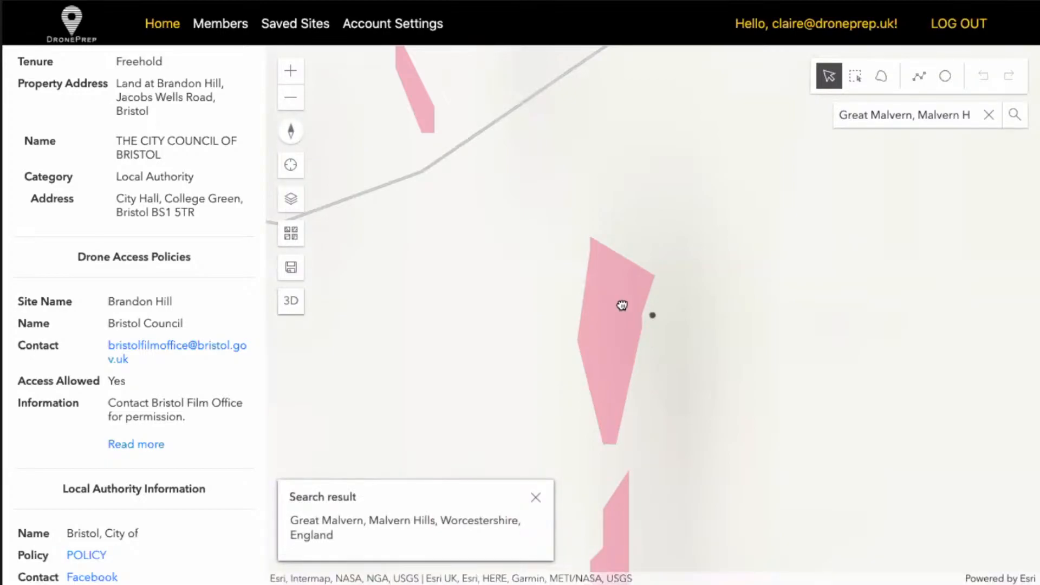
Show the area around Malvern College in 3D and close the Brandon Hill site details
drag(652, 336, 616, 296)
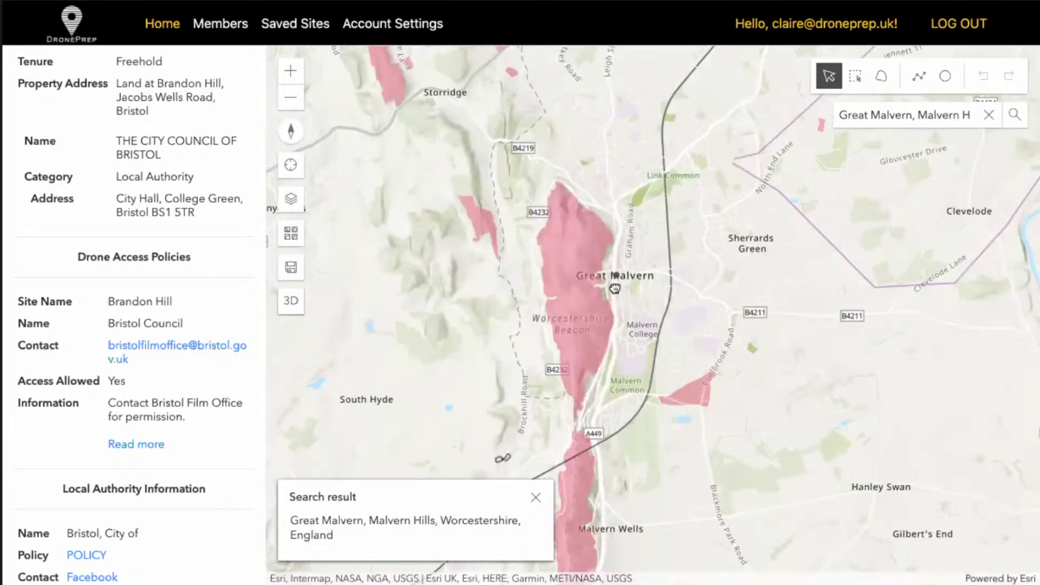
drag(615, 288, 612, 290)
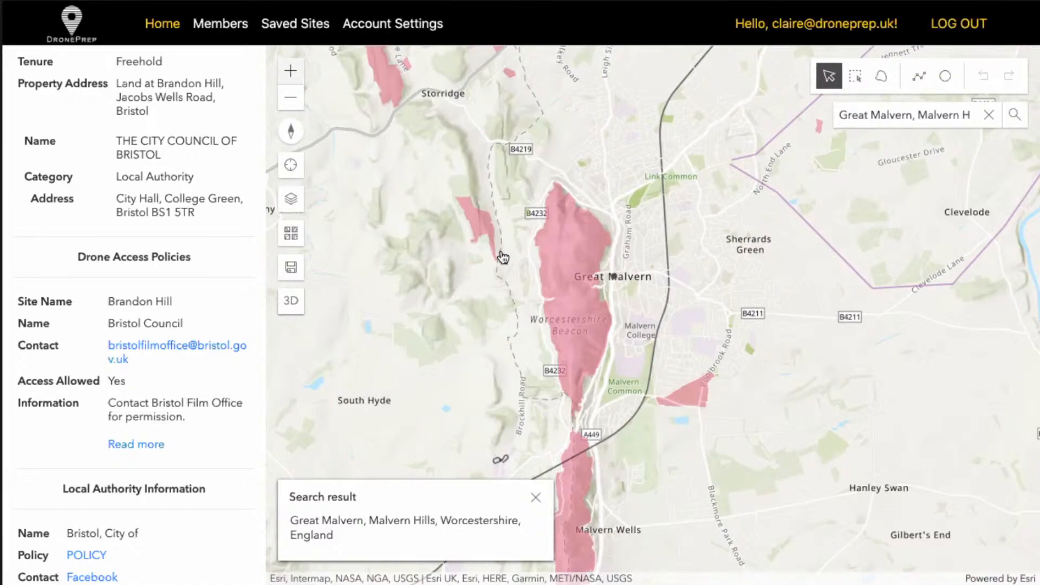
scroll(638, 333, up, 1)
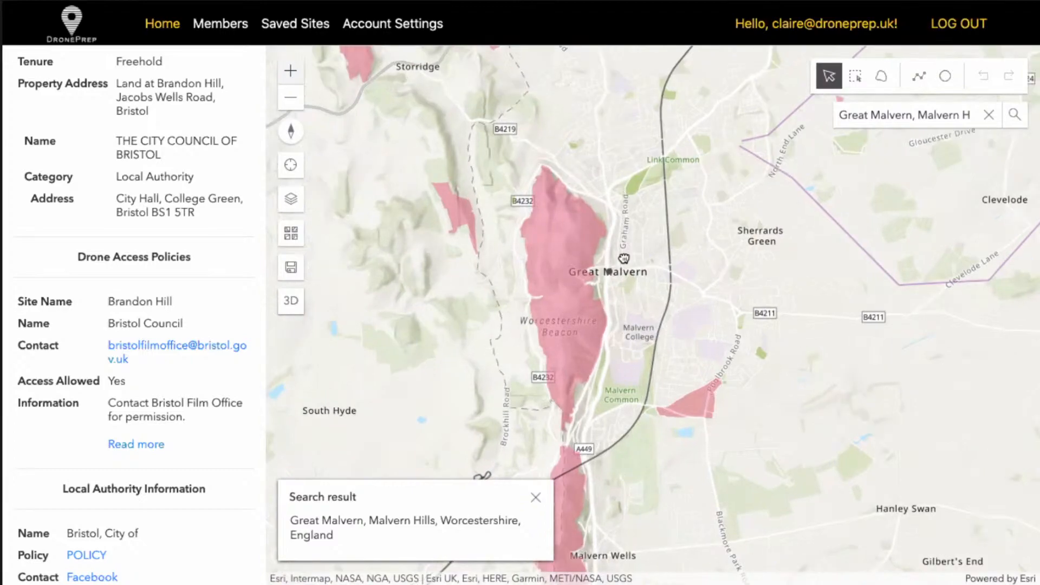
click(283, 73)
drag(591, 340, 595, 279)
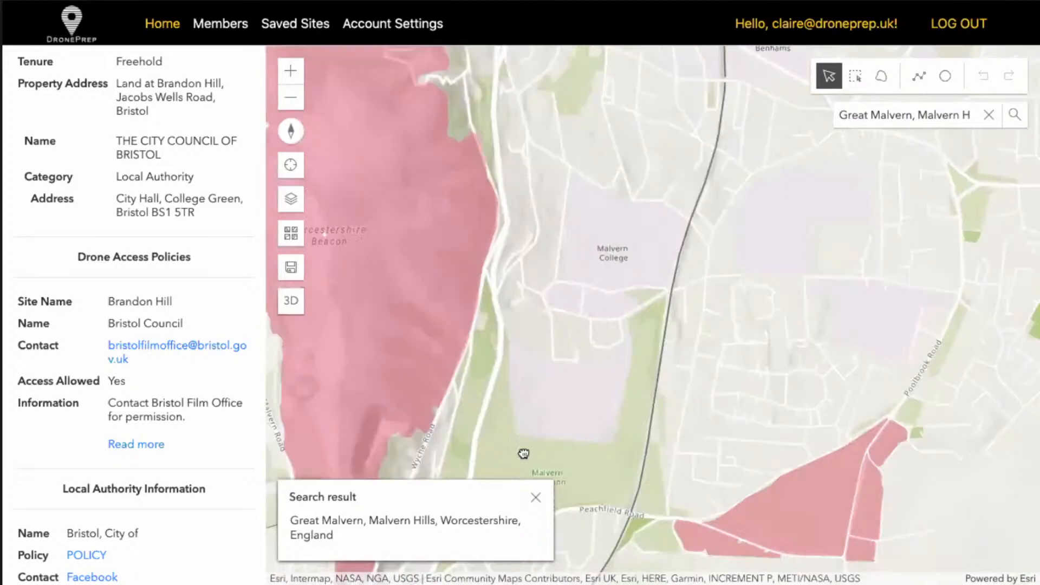
click(292, 302)
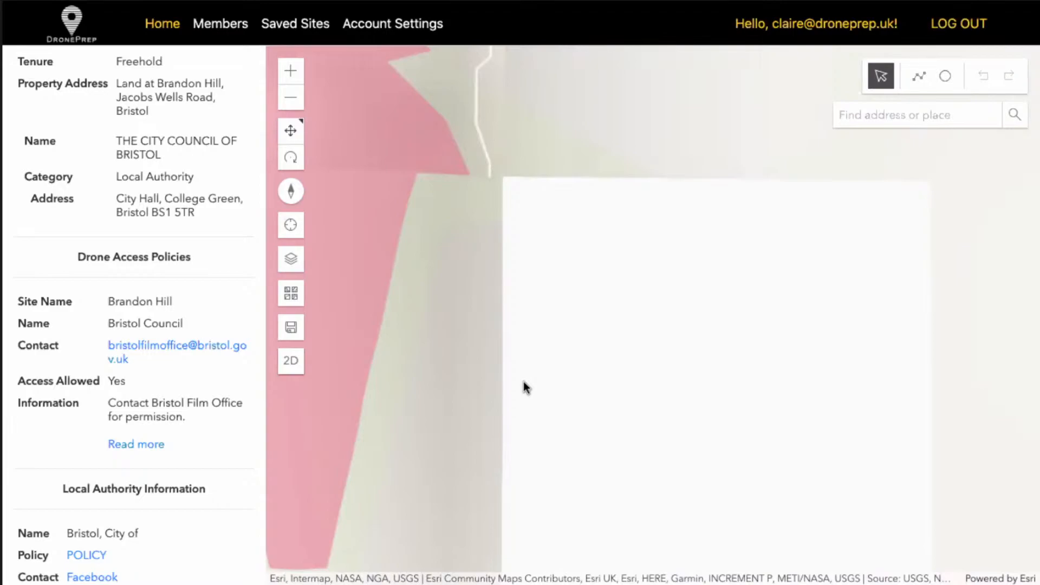
scroll(187, 482, down, 1)
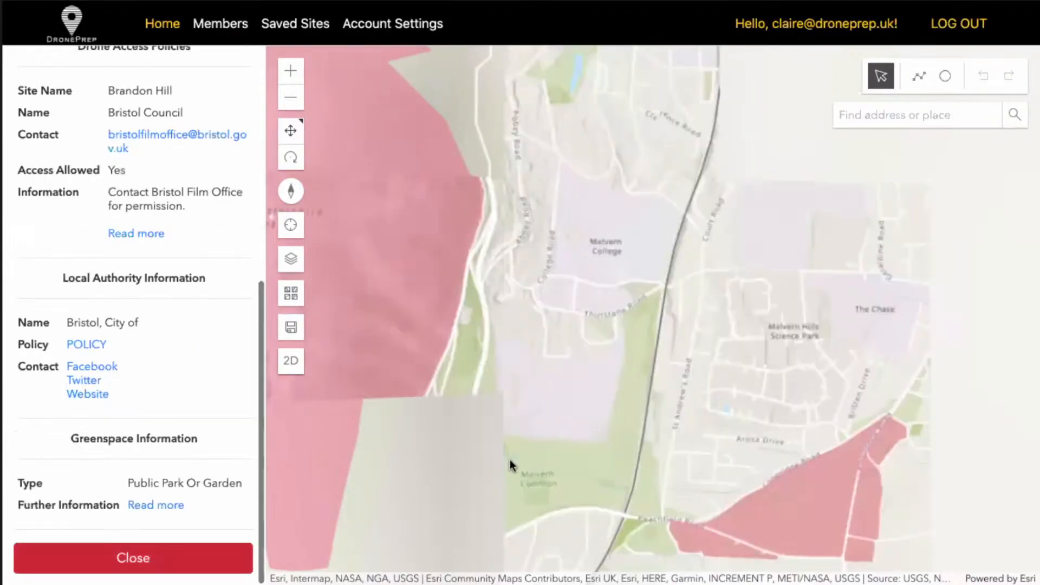
click(506, 461)
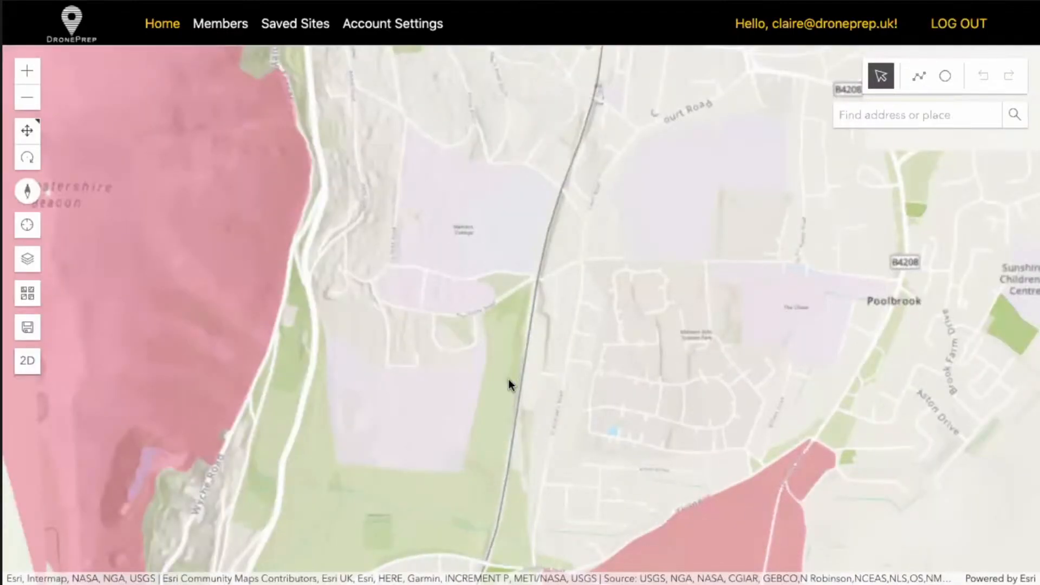
Examine the relief of the Malvern Hills from a low 3D angle and check which basemaps are available
drag(501, 339, 499, 311)
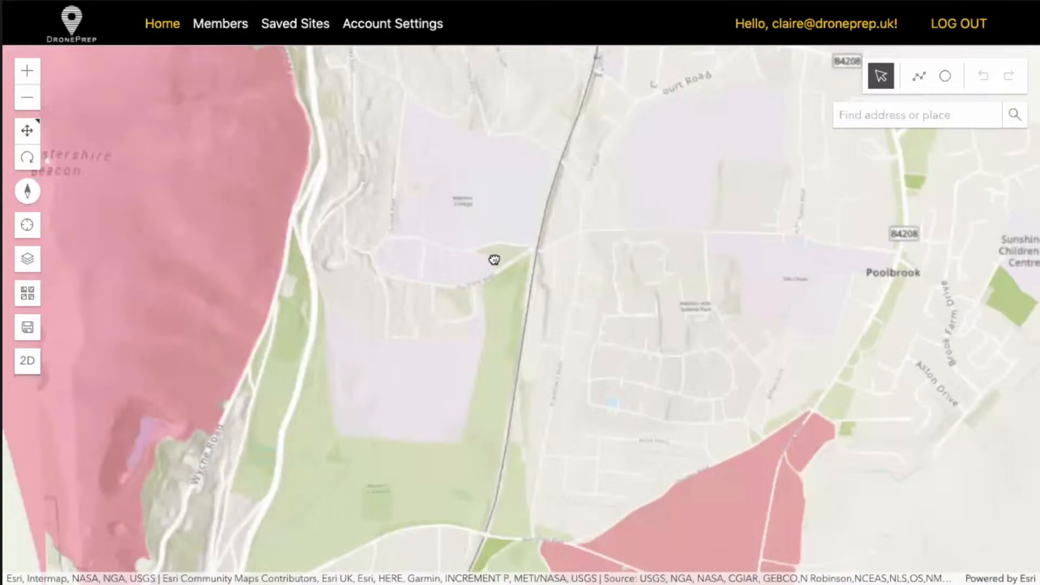
mouse_move(494, 260)
mouse_down()
mouse_move(479, 183)
mouse_move(323, 297)
mouse_up()
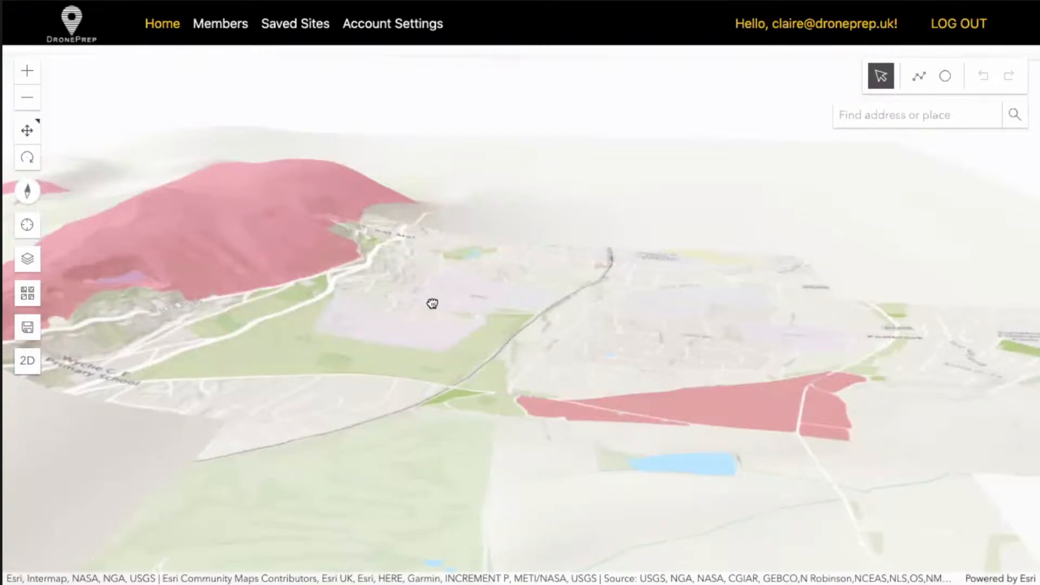
drag(433, 304, 468, 311)
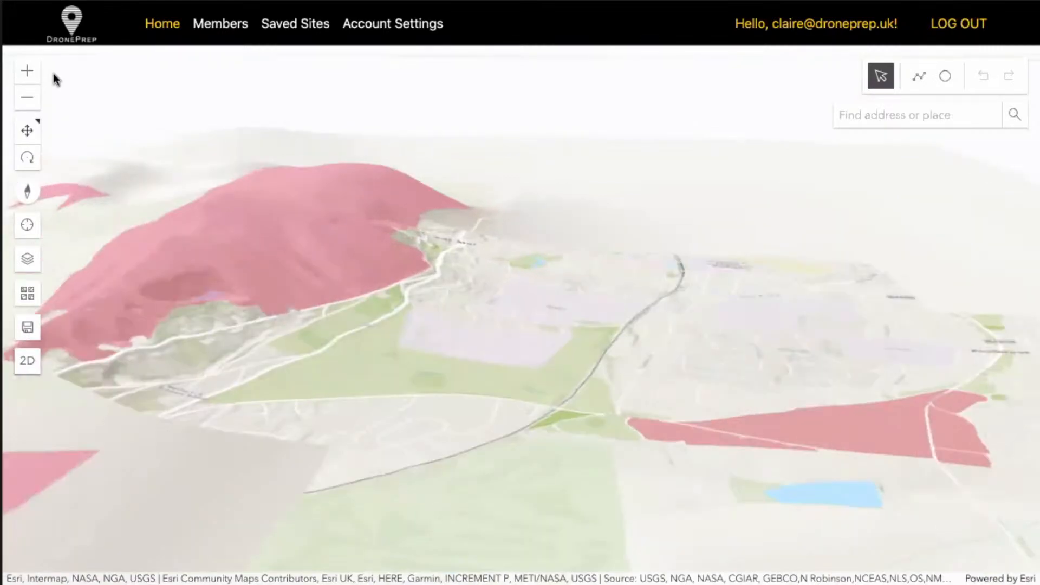
drag(363, 203, 514, 272)
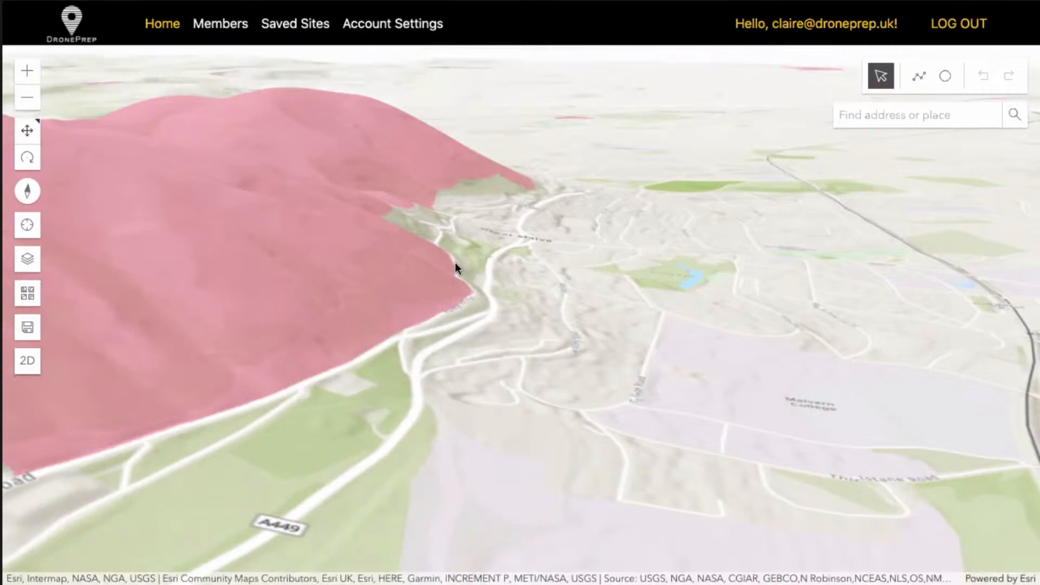
drag(455, 262, 366, 248)
scroll(362, 249, up, 2)
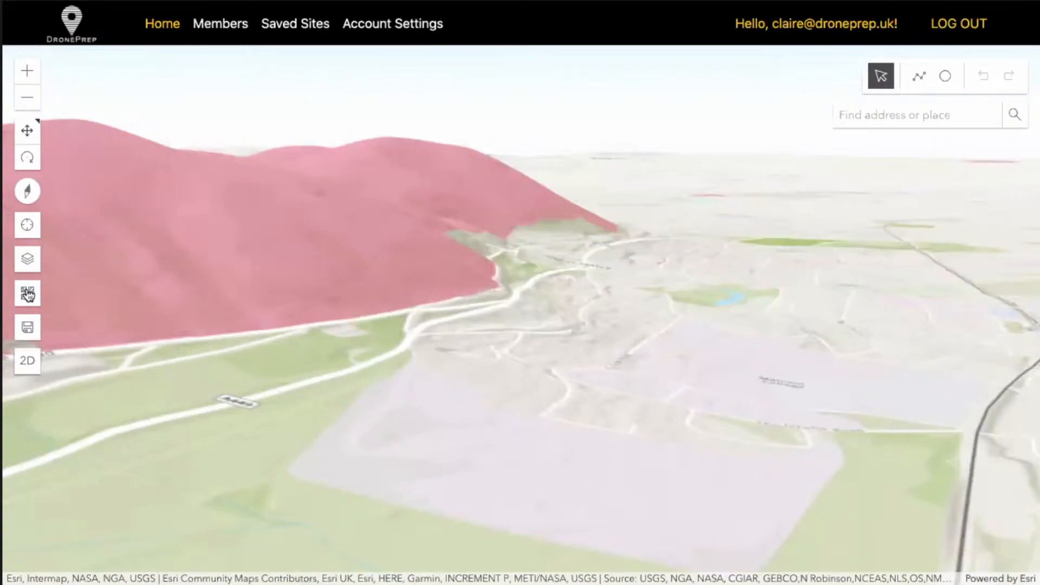
click(27, 294)
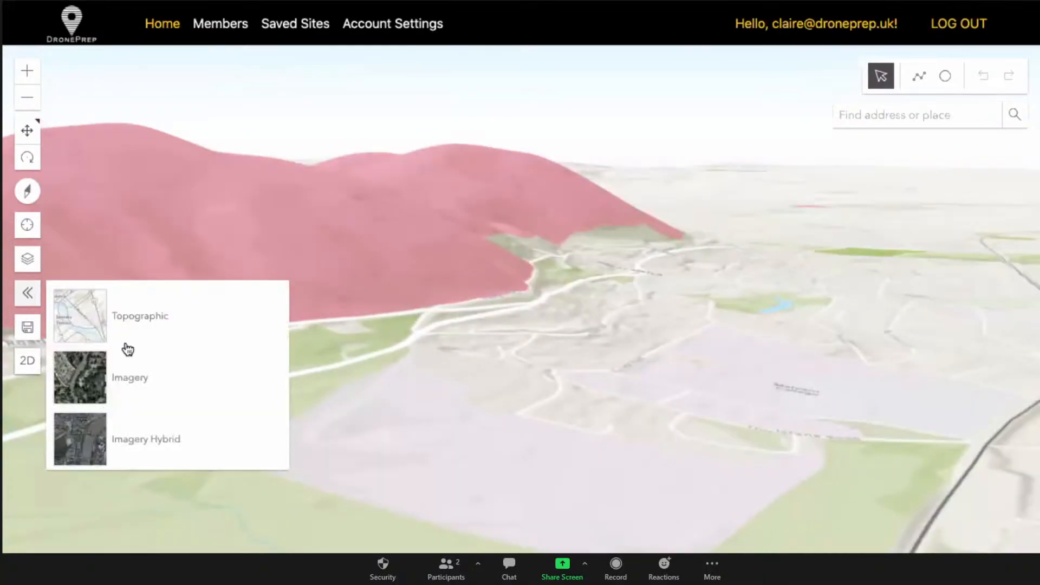
click(25, 297)
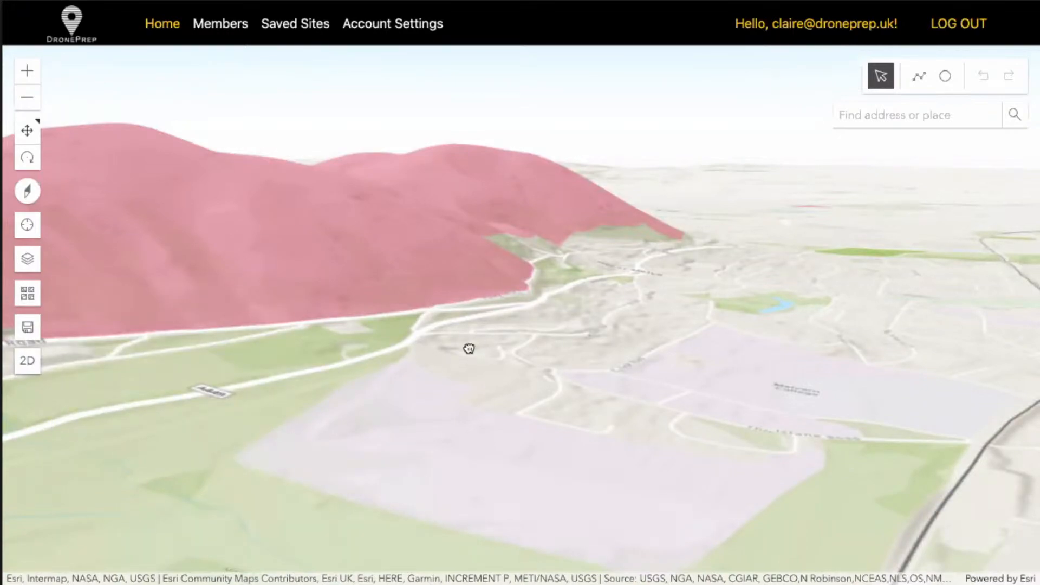
Examine the land parcel boundaries draped over the 3D terrain between Malvern College and the hills
drag(470, 348, 453, 360)
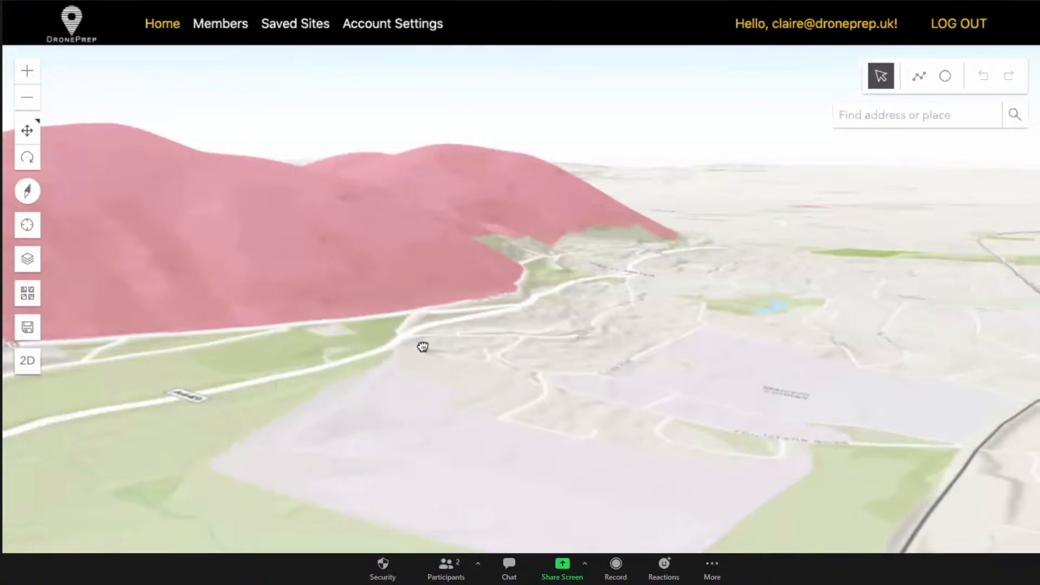
drag(423, 346, 432, 269)
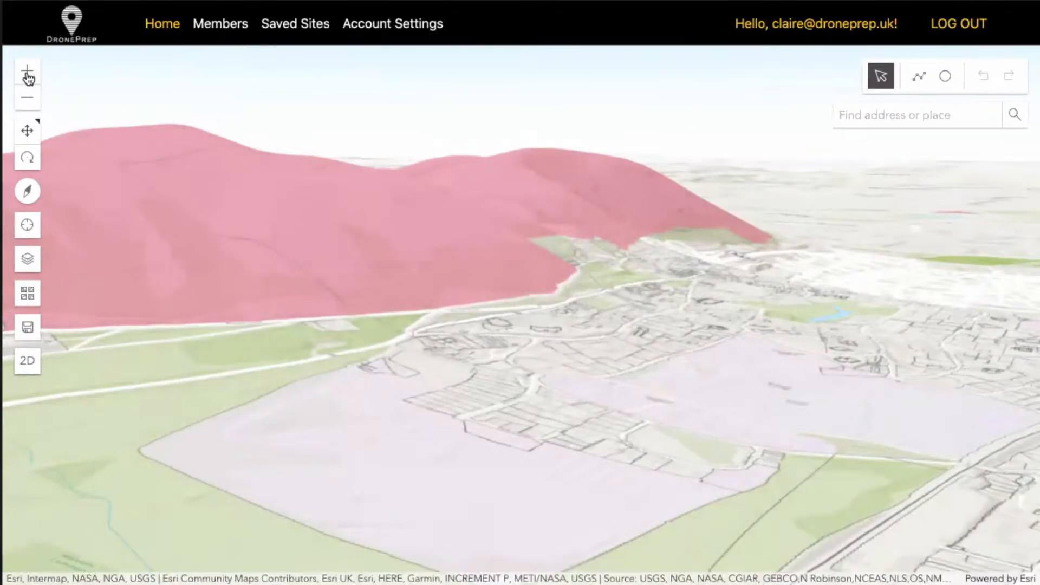
scroll(659, 251, up, 3)
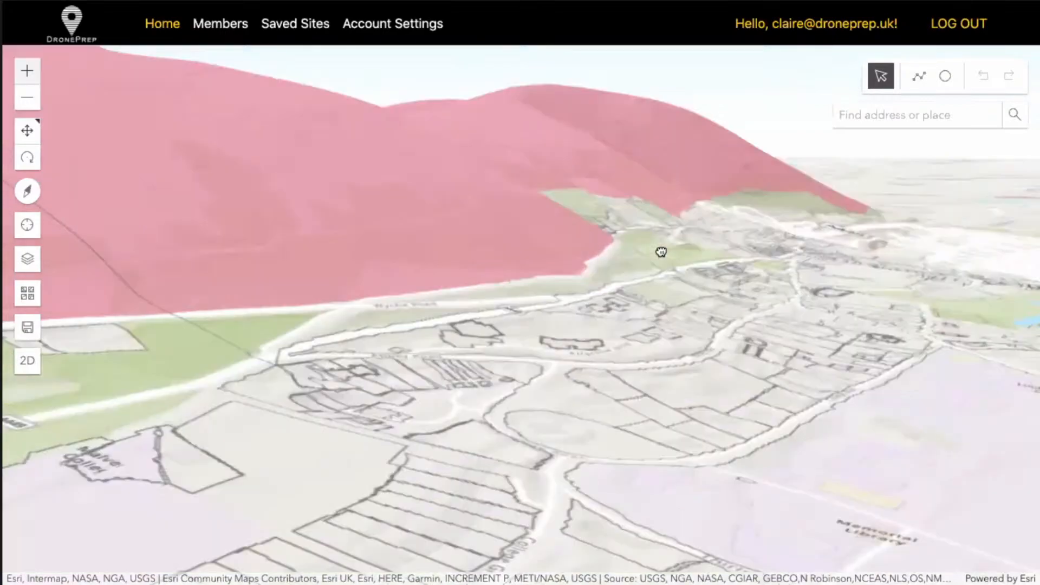
drag(639, 286, 638, 283)
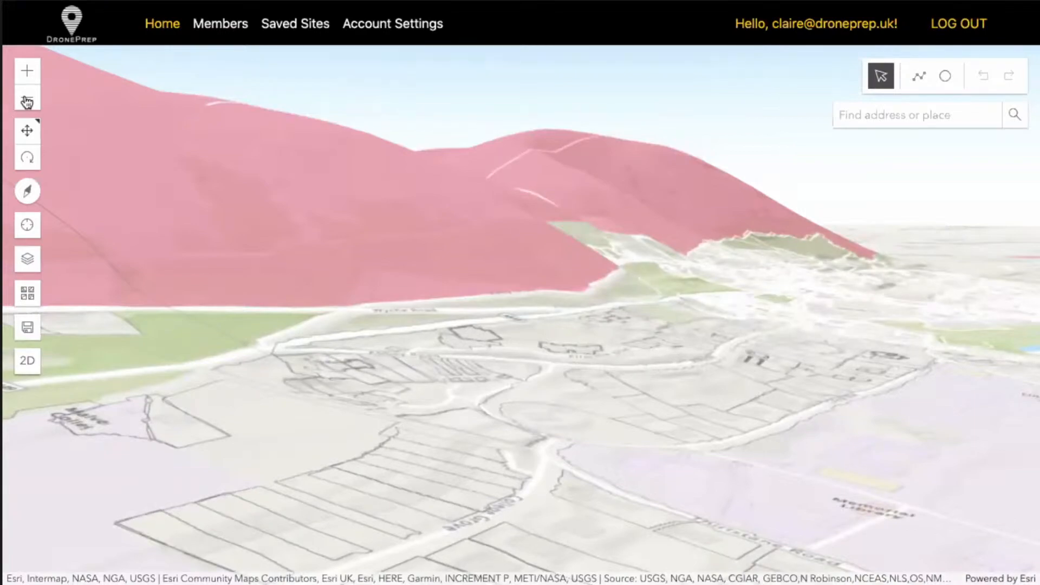
scroll(261, 242, down, 3)
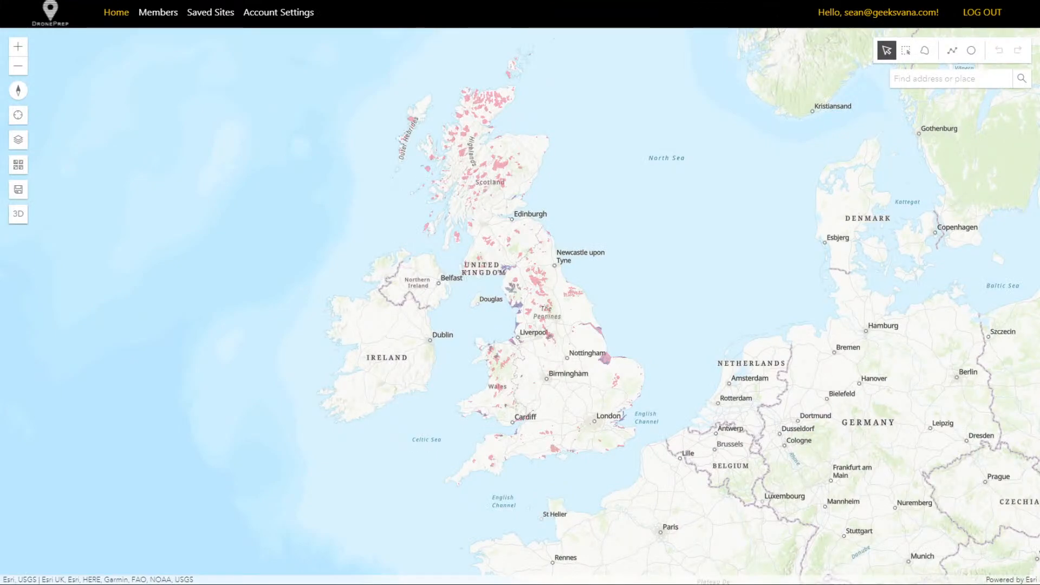
Search for "great malvern", go to Great Malvern, Malvern Hills, Worcestershire, and frame the area around Malvern College
click(911, 79)
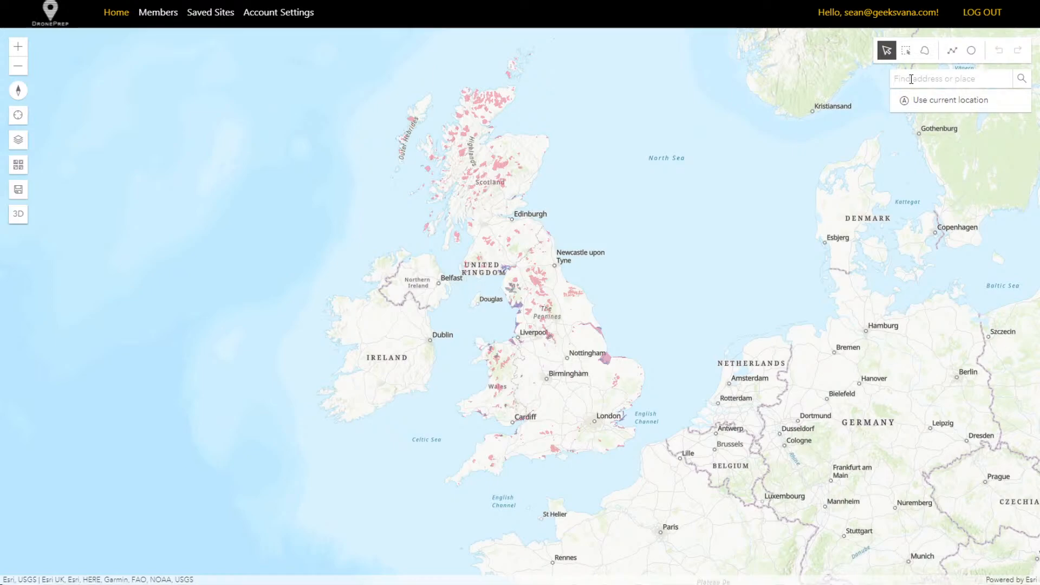
text(mal)
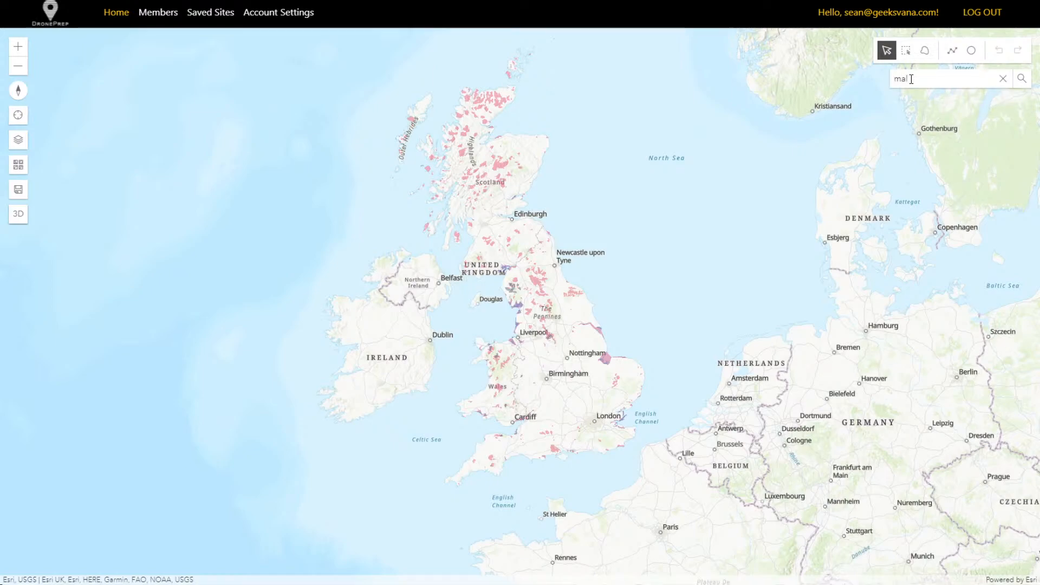
key(BackSpace)
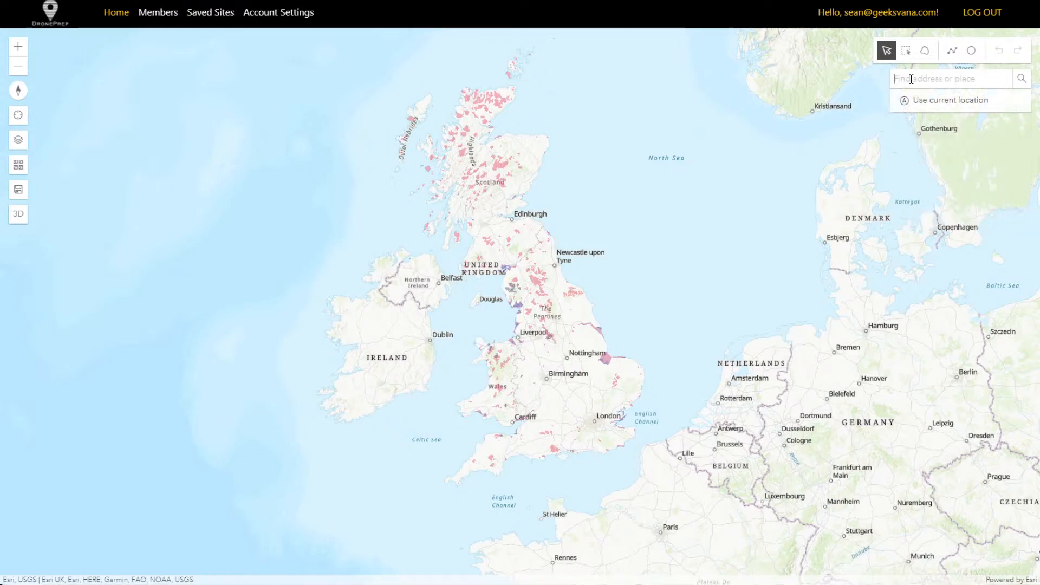
text(great malvern)
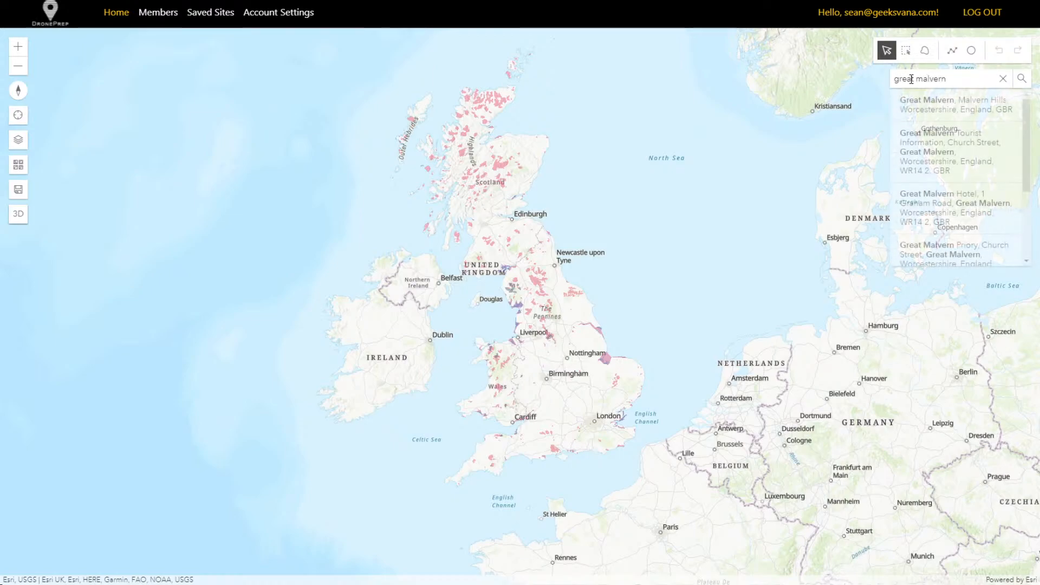
click(897, 107)
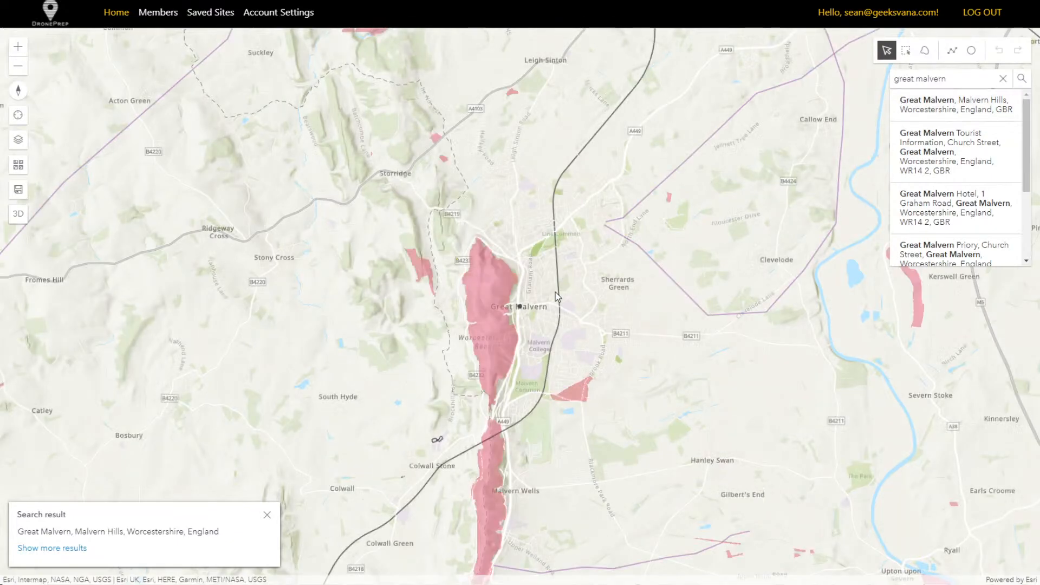
scroll(546, 375, up, 2)
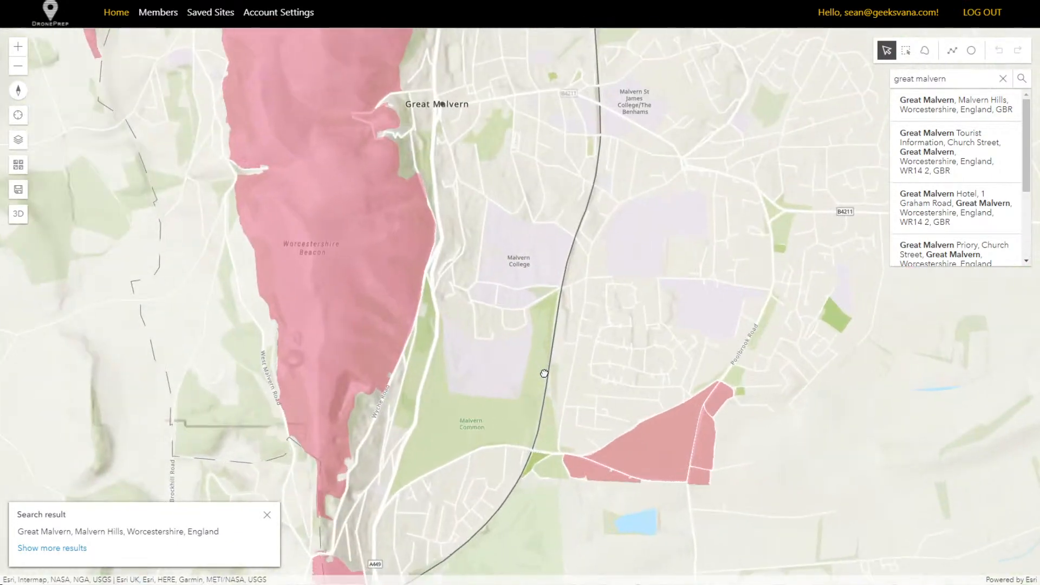
scroll(543, 373, down, 1)
scroll(529, 363, up, 1)
drag(529, 367, 520, 387)
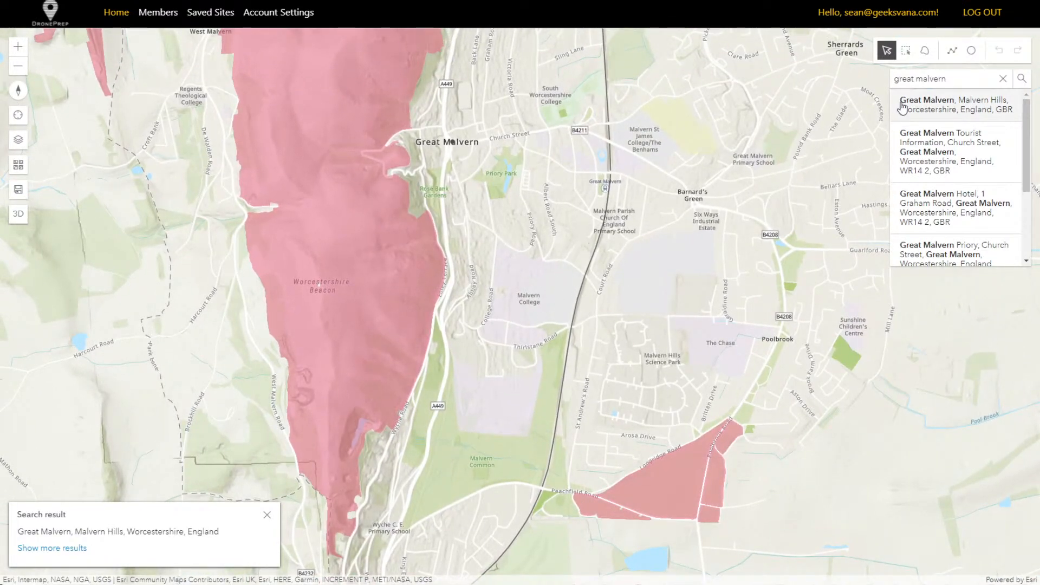
Show Great Malvern in 3D, with the Malvern Hills rising behind the land parcels around Malvern College
click(18, 216)
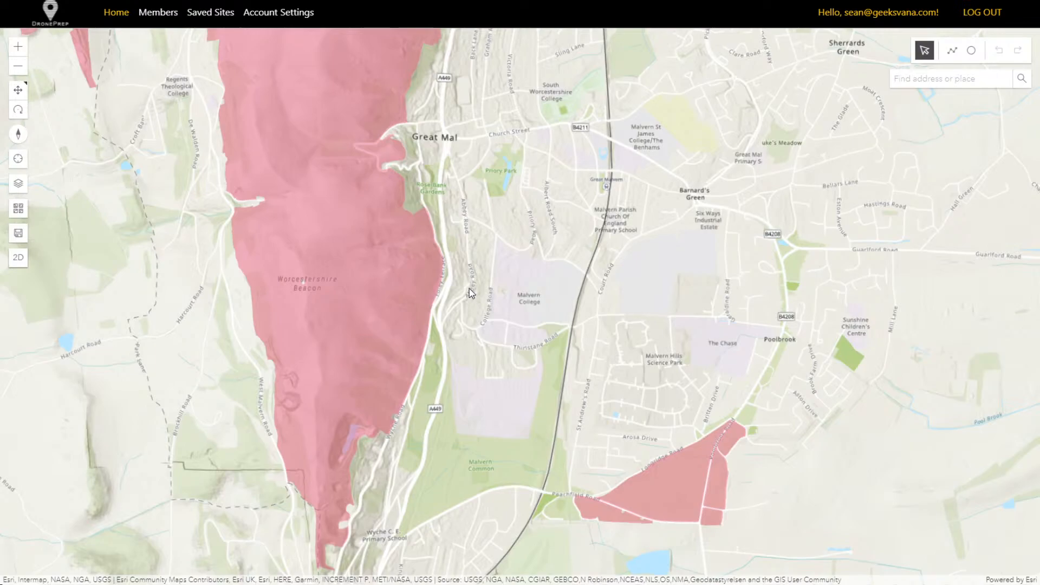
drag(476, 308, 487, 103)
scroll(538, 289, up, 4)
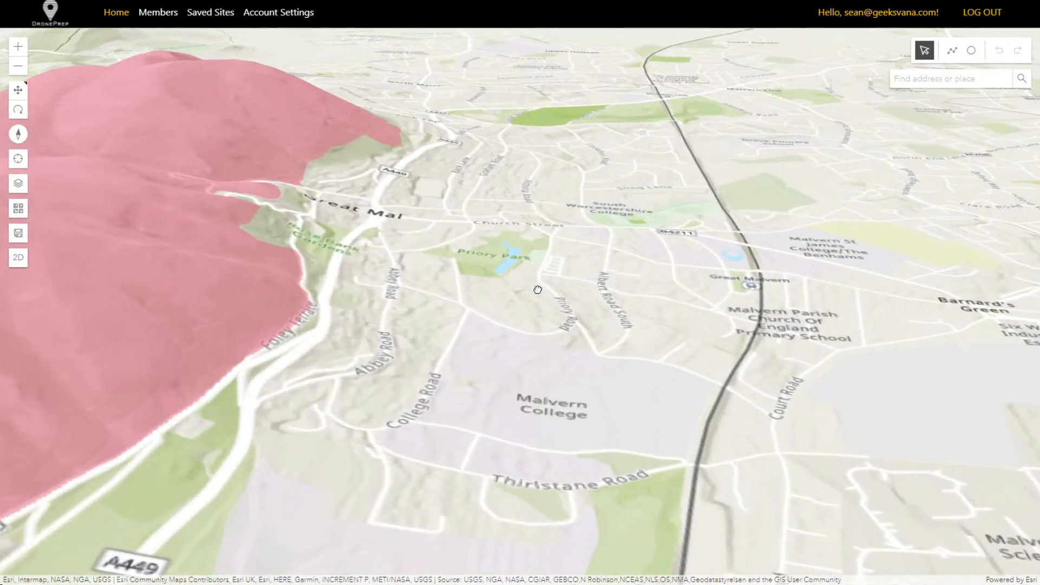
drag(428, 274, 154, 238)
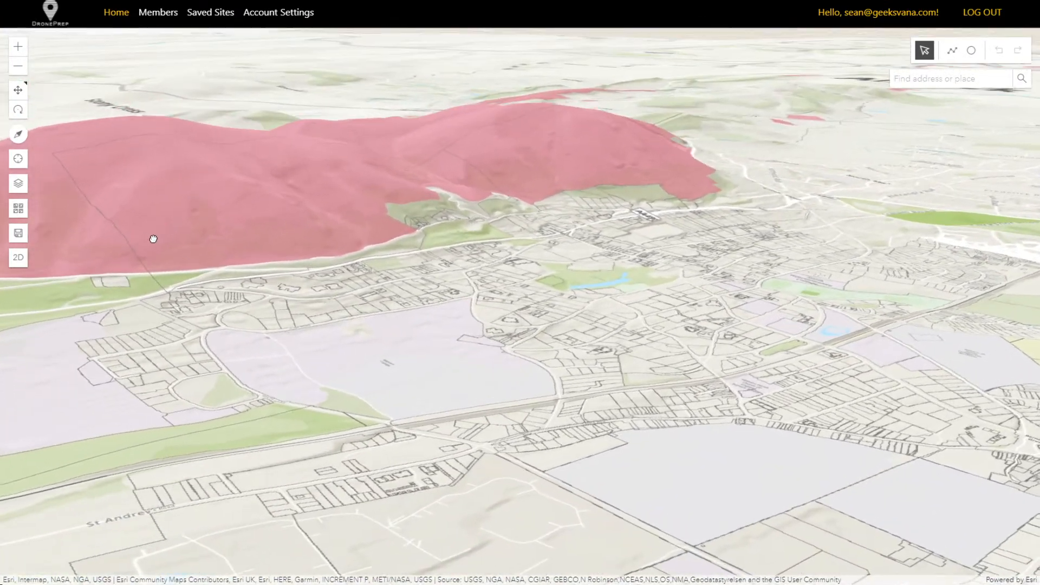
drag(375, 324, 308, 306)
scroll(402, 272, down, 5)
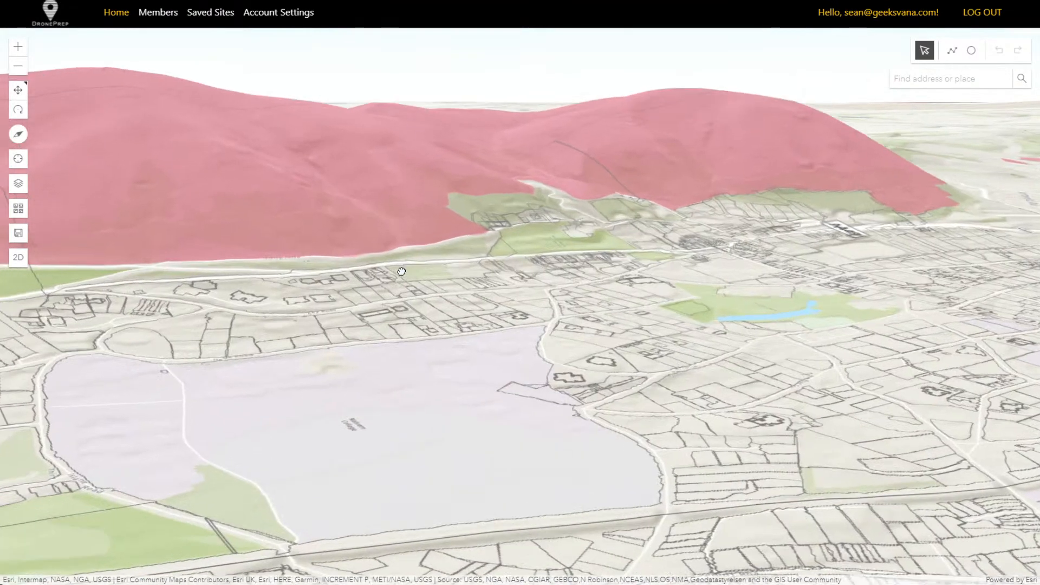
View the whole globe in 3D and return to Great Malvern by searching for "great malvern"
scroll(402, 270, down, 8)
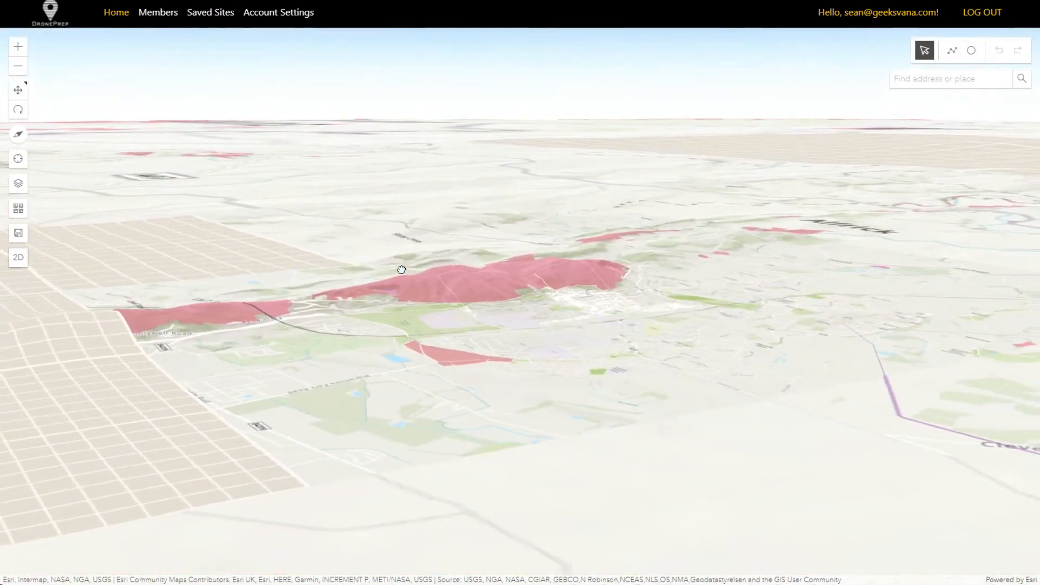
scroll(401, 270, down, 6)
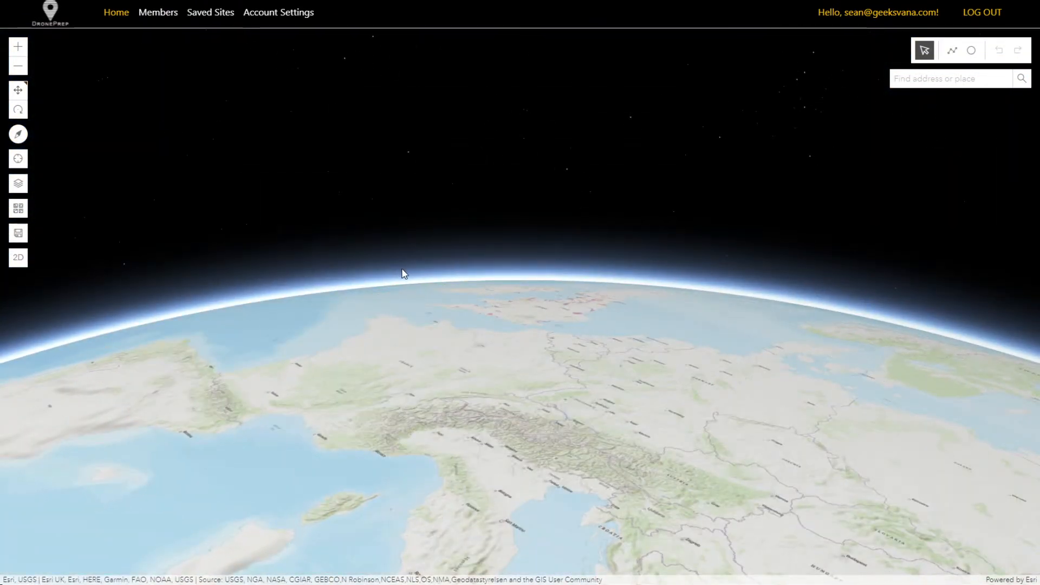
scroll(402, 274, down, 5)
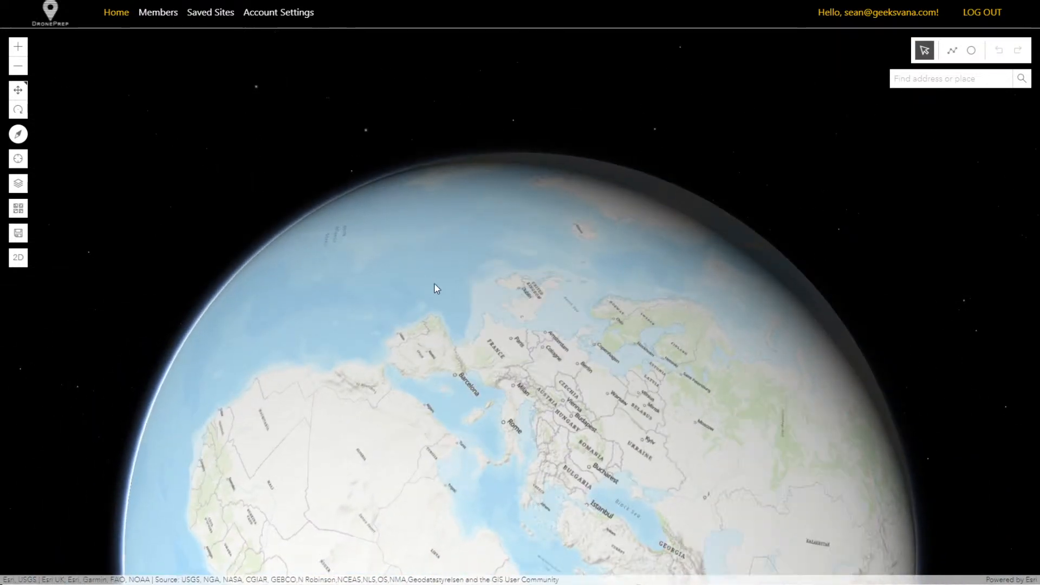
scroll(434, 289, up, 5)
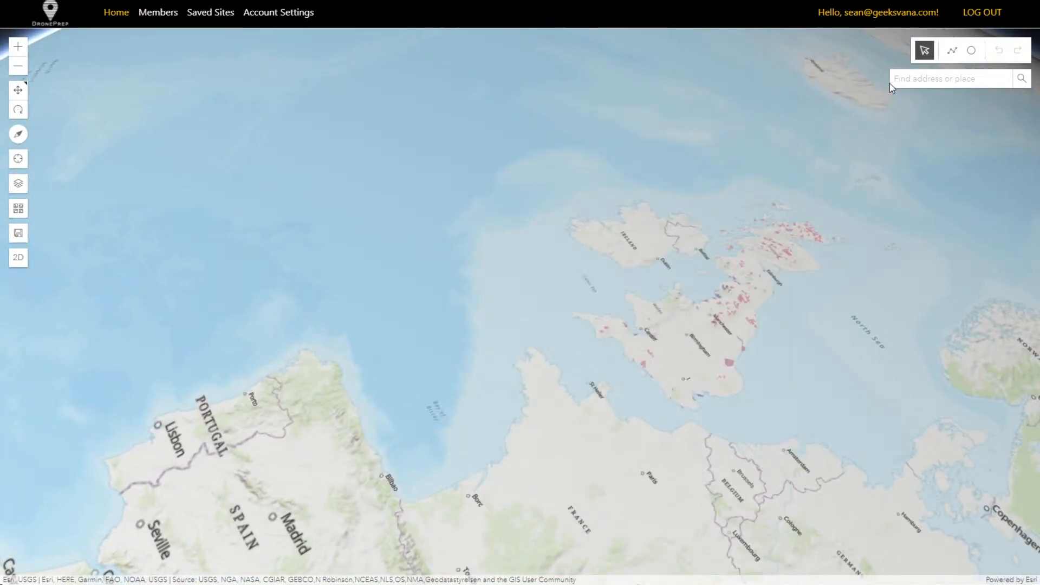
click(924, 79)
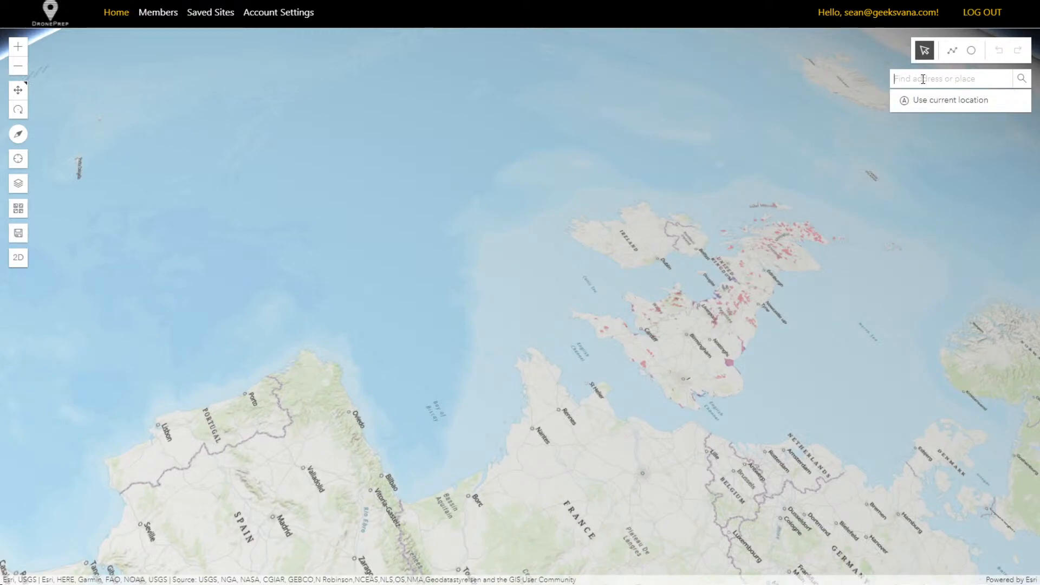
text(great malvern)
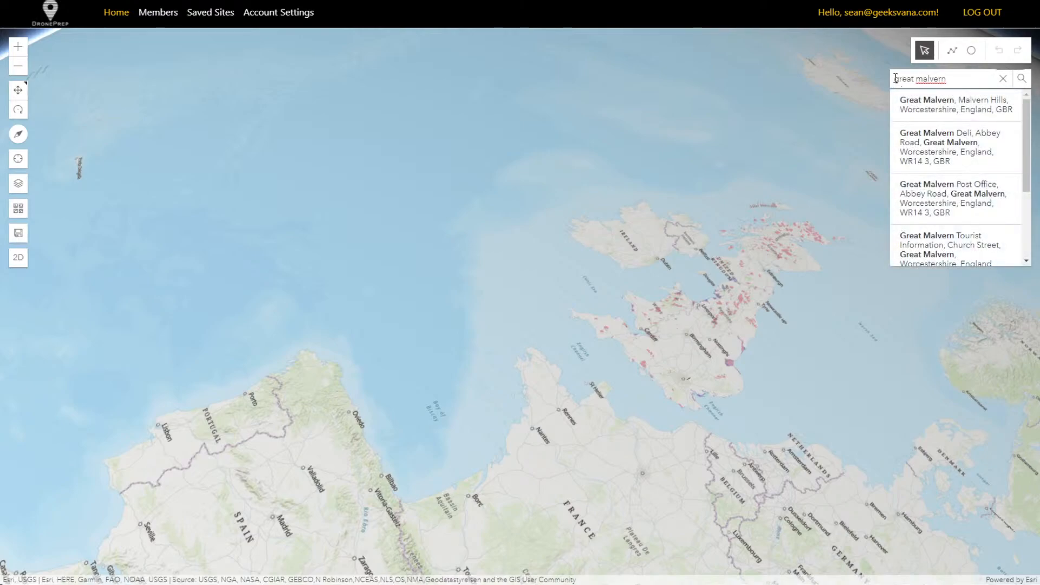
key(Return)
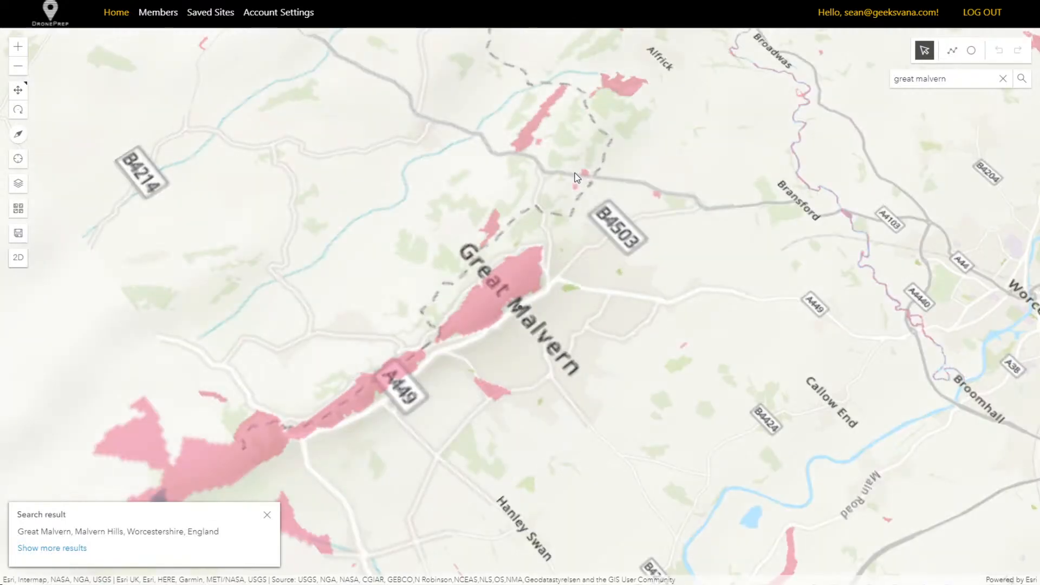
Examine the relief of the Malvern Hills in 3D from Malvern College and along the length of the ridge
drag(523, 334, 529, 283)
scroll(475, 353, up, 5)
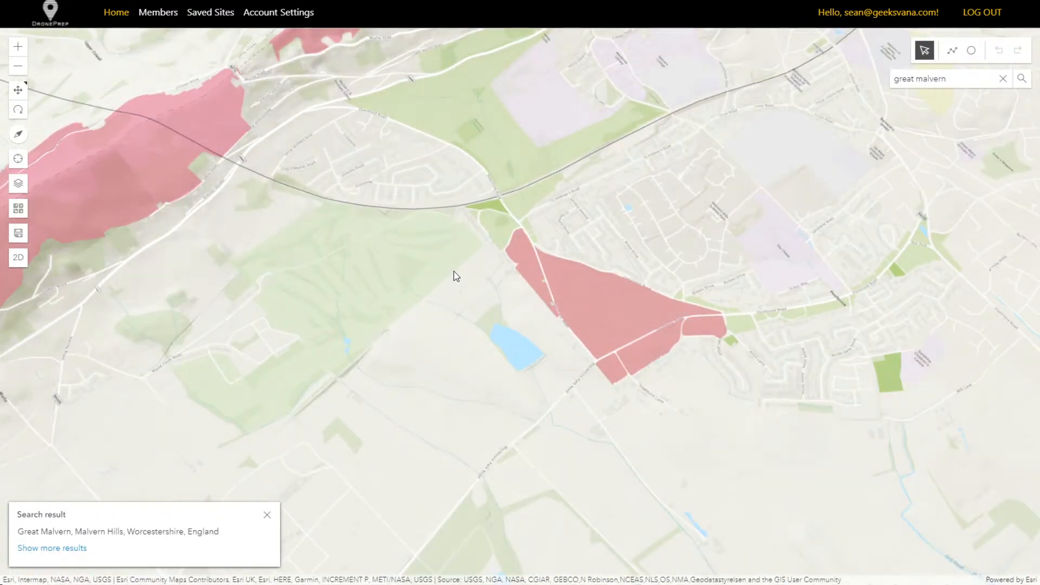
drag(202, 288, 269, 203)
drag(515, 193, 507, 366)
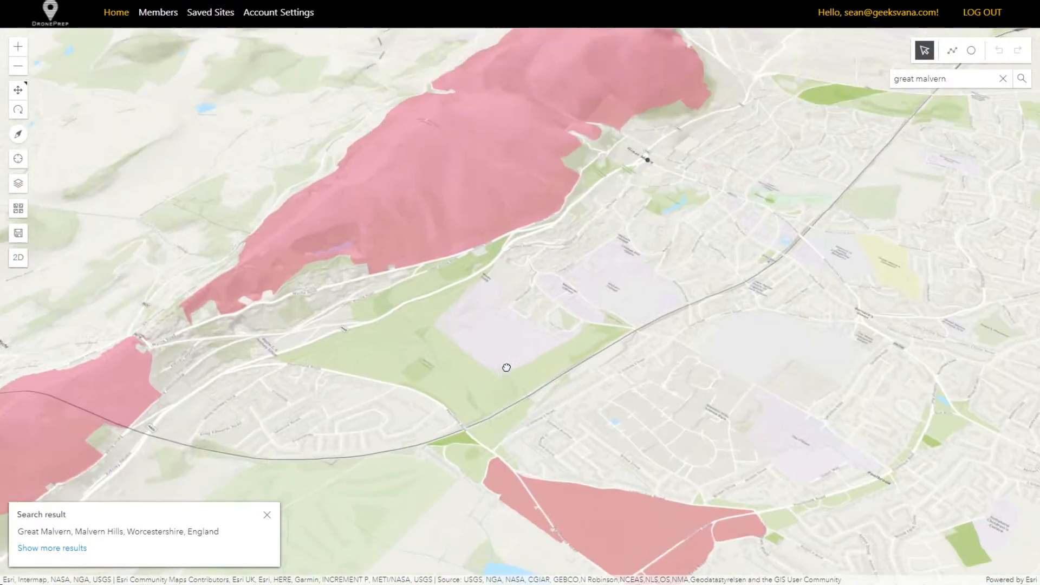
scroll(568, 305, up, 5)
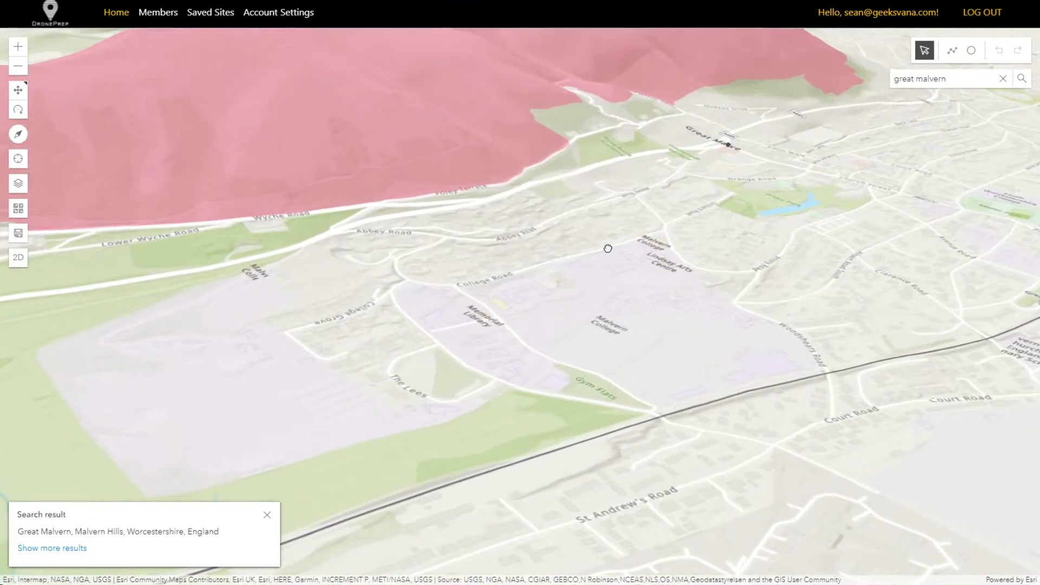
drag(608, 248, 578, 197)
scroll(562, 163, down, 5)
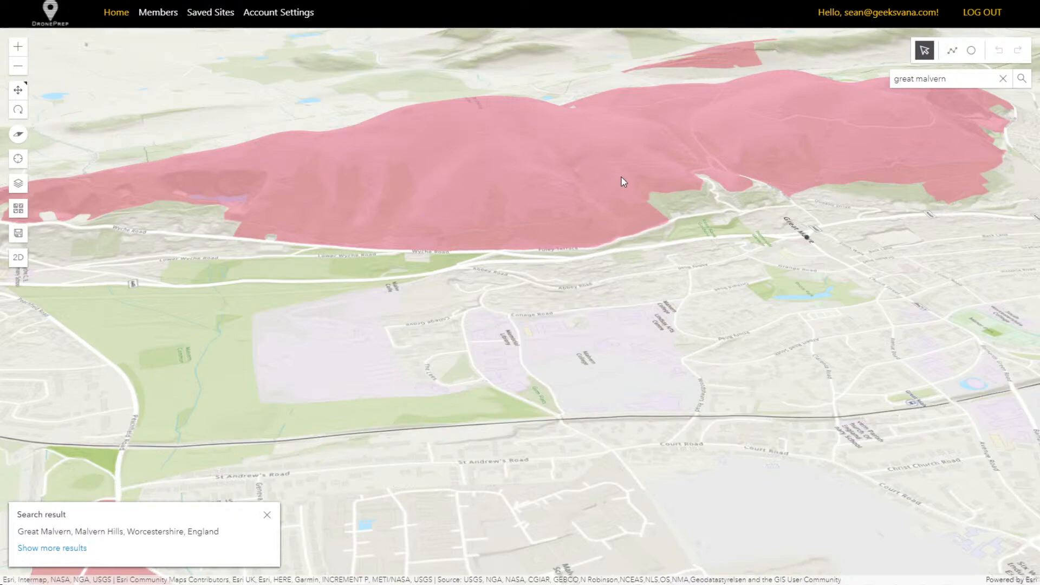
drag(590, 132, 429, 292)
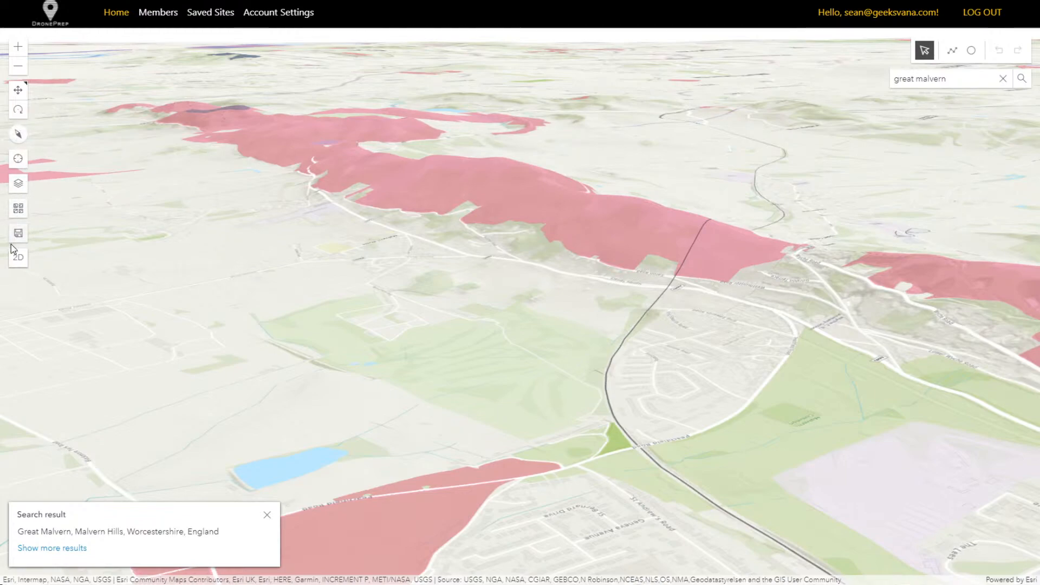
Switch the 3D basemap to Imagery and open the site details of the golf course below the hills
click(19, 211)
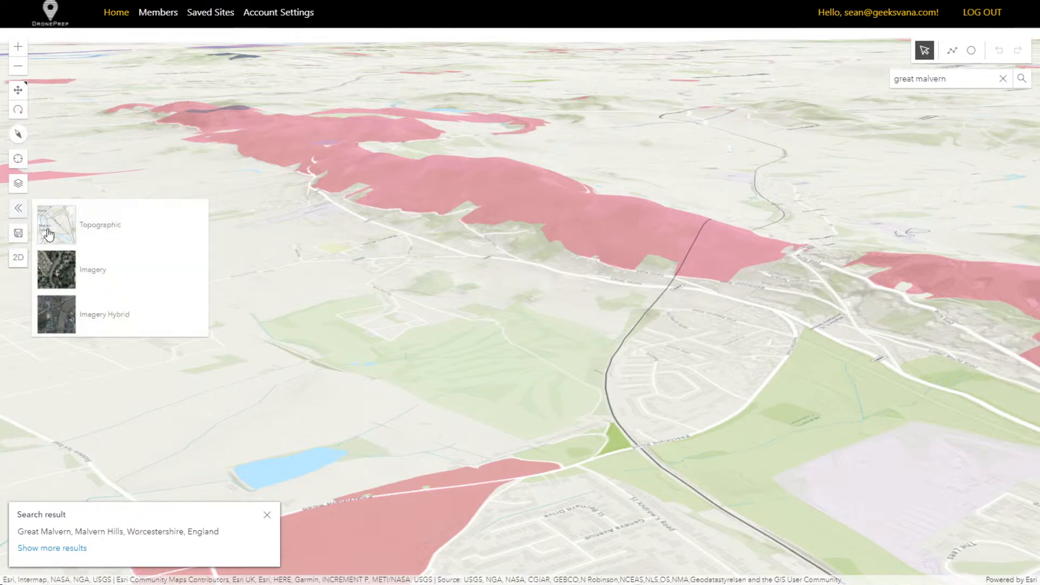
click(62, 280)
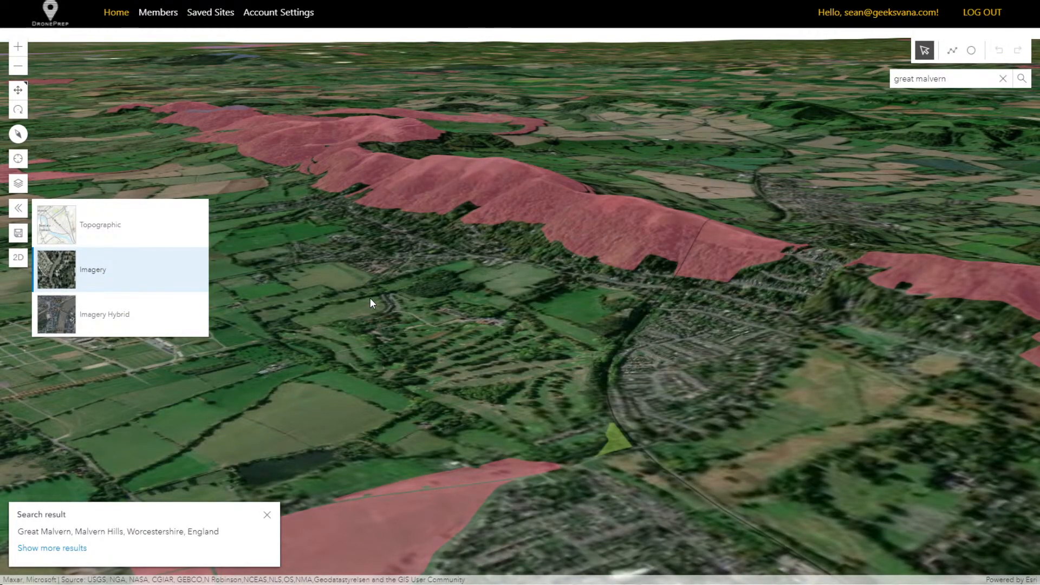
click(371, 299)
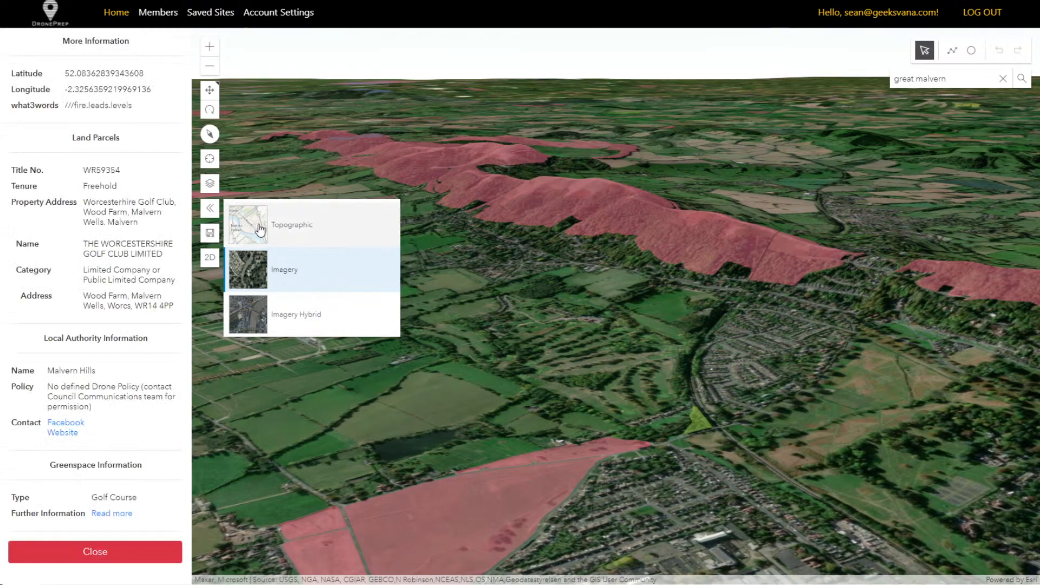
click(212, 209)
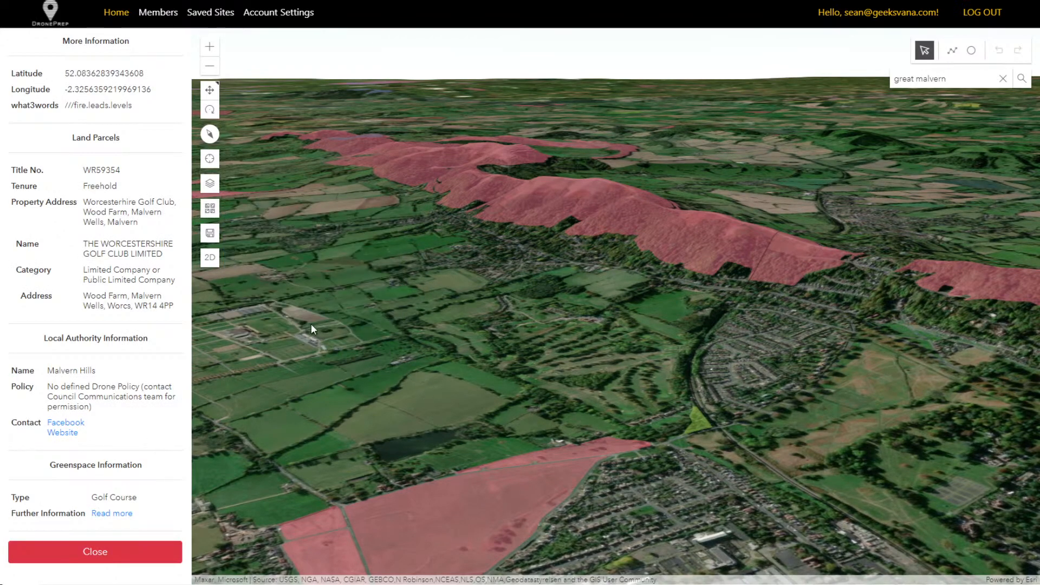
Inspect the site details of several fields below the Malvern Hills and the surrounding terrain on the 3D imagery
drag(436, 381, 656, 341)
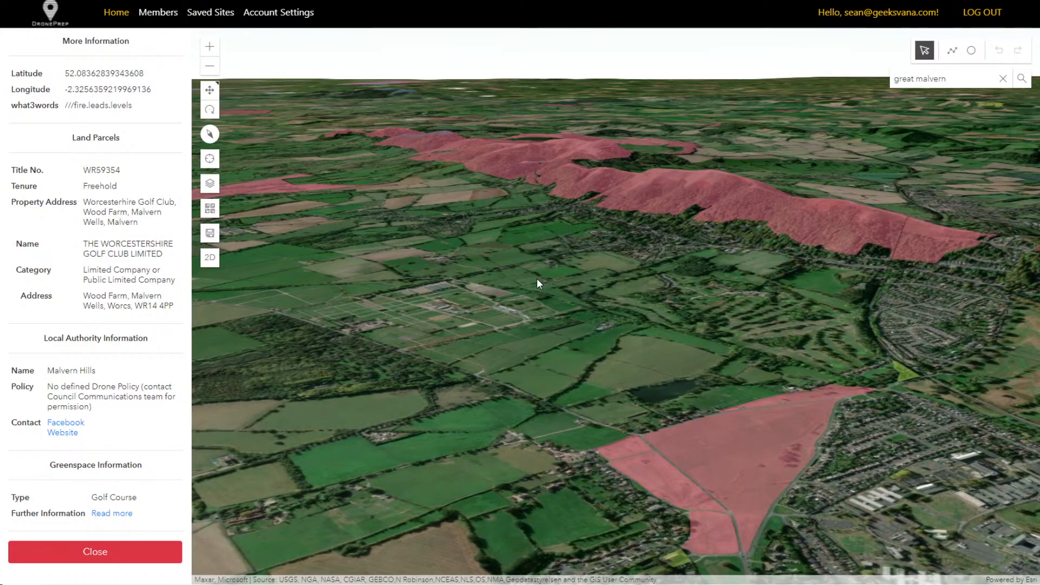
click(578, 269)
drag(577, 269, 648, 281)
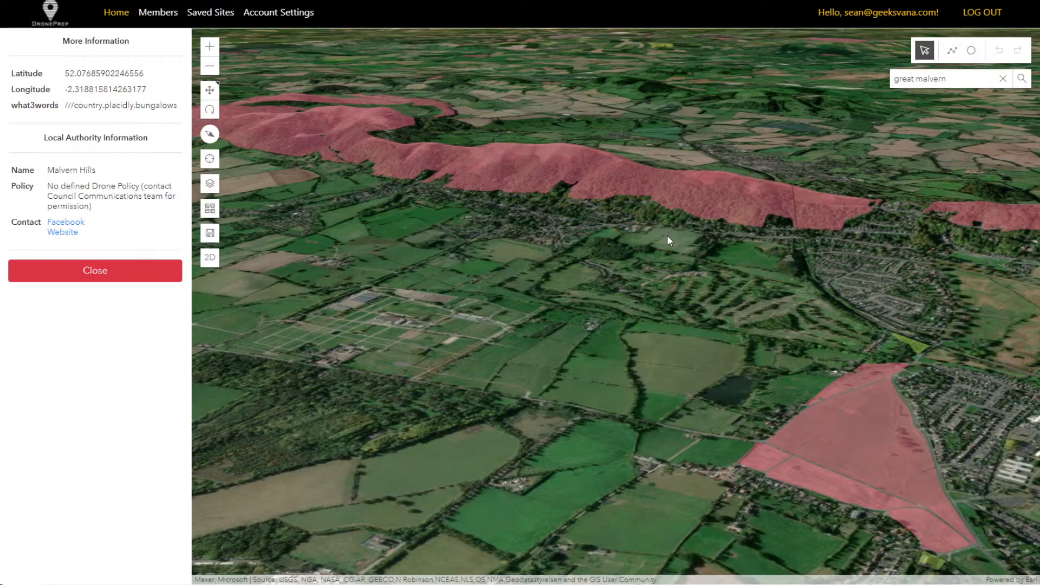
click(633, 256)
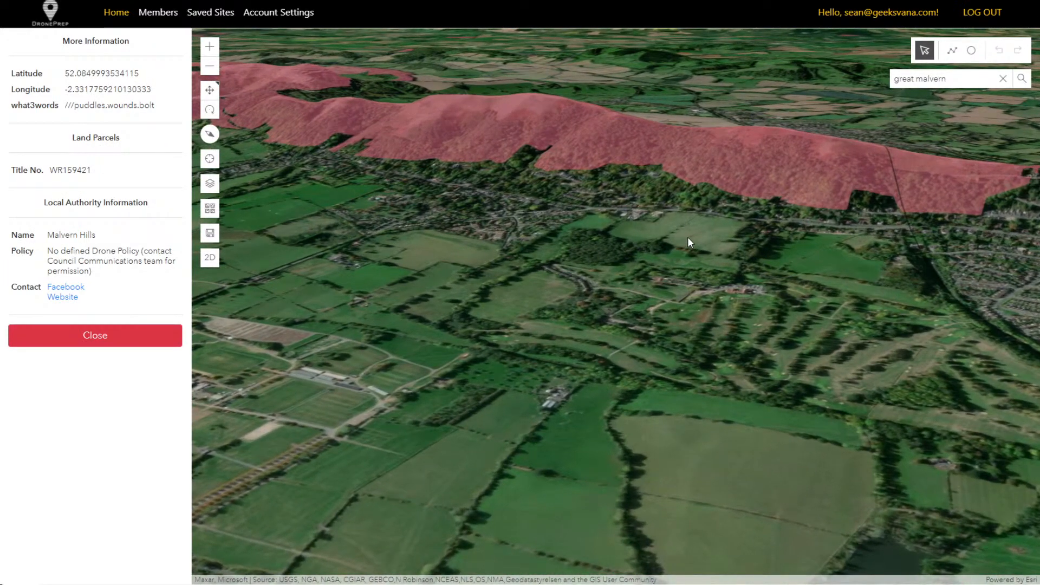
click(688, 238)
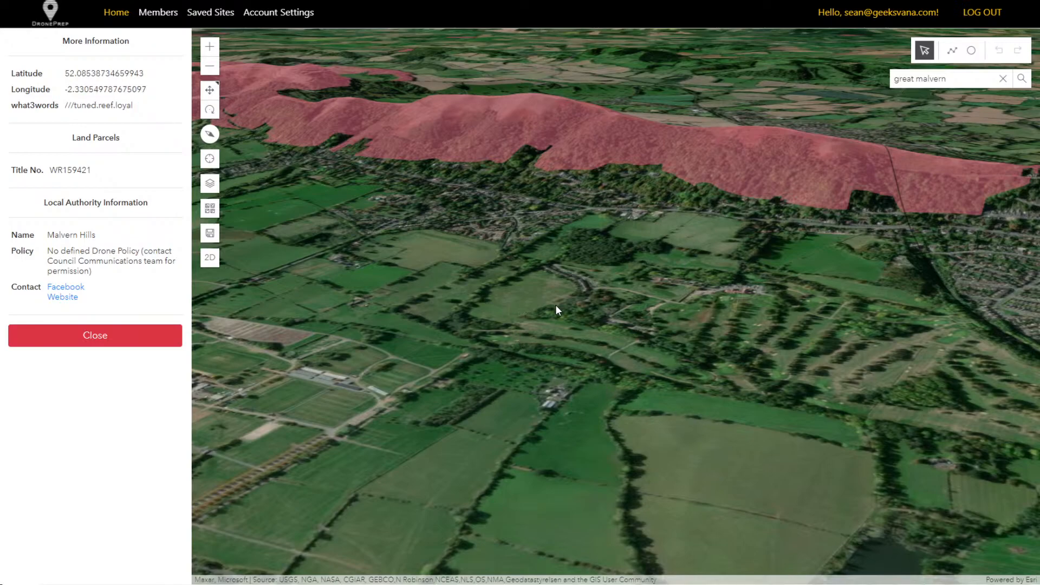
drag(529, 309, 496, 294)
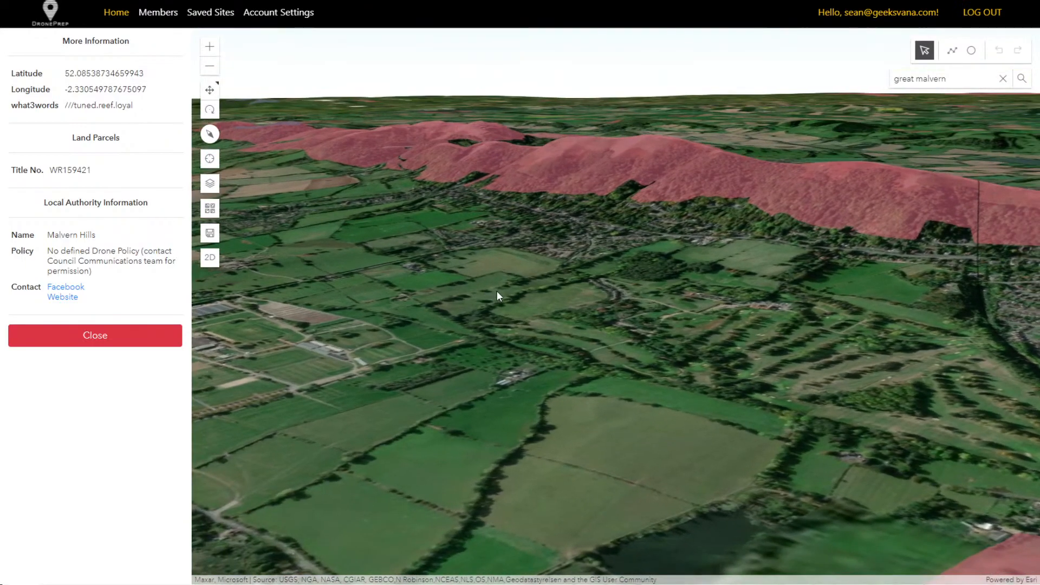
drag(609, 286, 622, 309)
mouse_move(466, 226)
mouse_down()
mouse_move(555, 308)
mouse_move(546, 295)
mouse_move(557, 281)
mouse_move(650, 324)
mouse_move(607, 298)
mouse_move(552, 295)
mouse_up()
scroll(552, 295, down, 5)
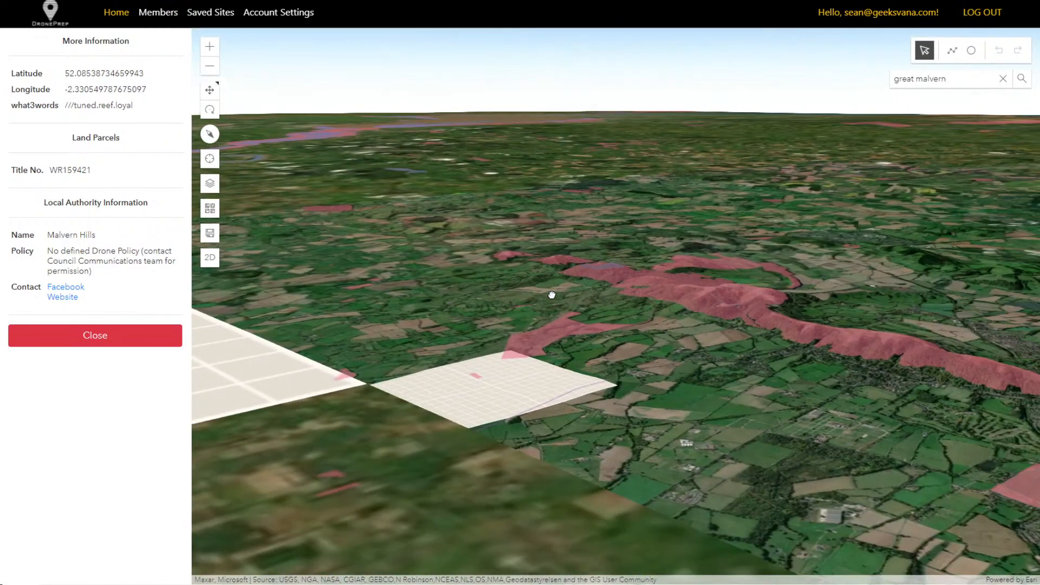
scroll(552, 295, up, 5)
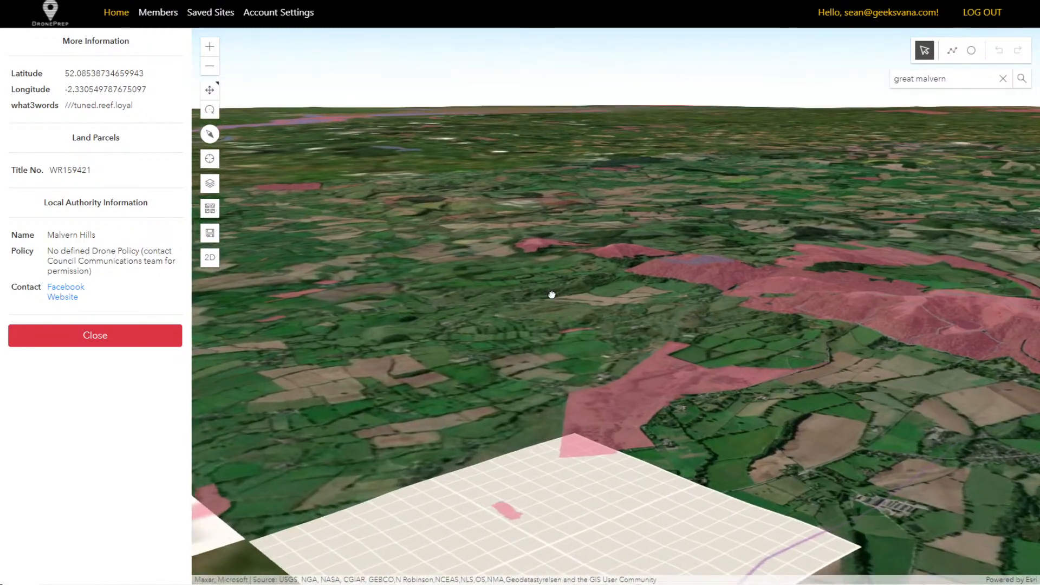
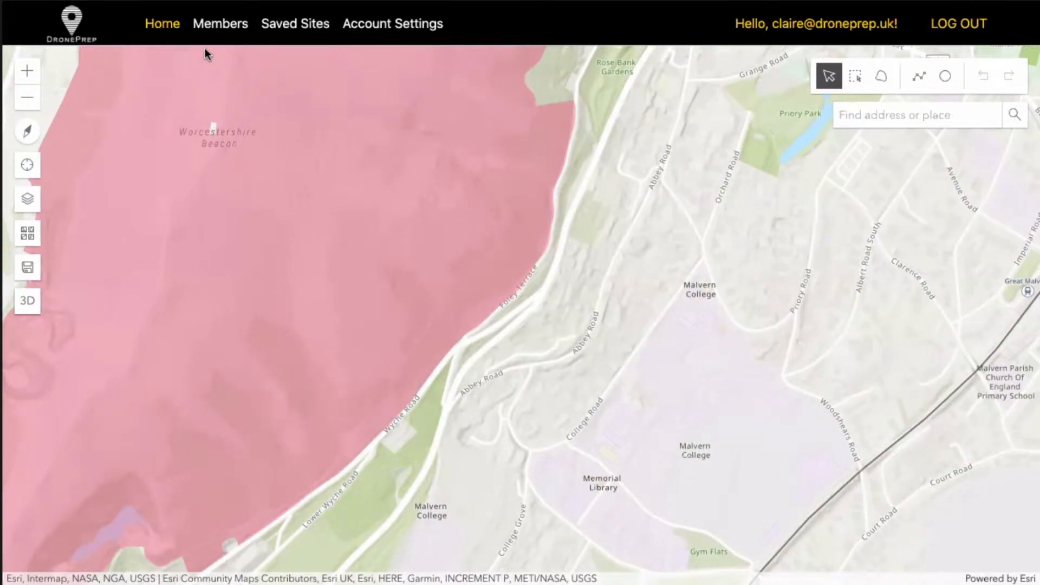
Review the Members page resources and the membership plans in Account Settings, ending back on the home page
click(230, 31)
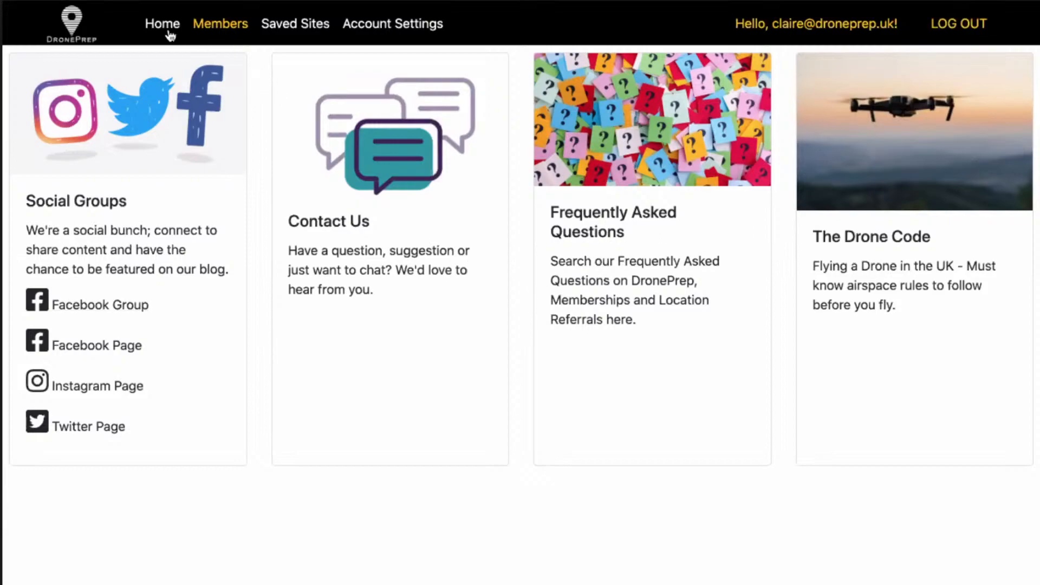
click(396, 28)
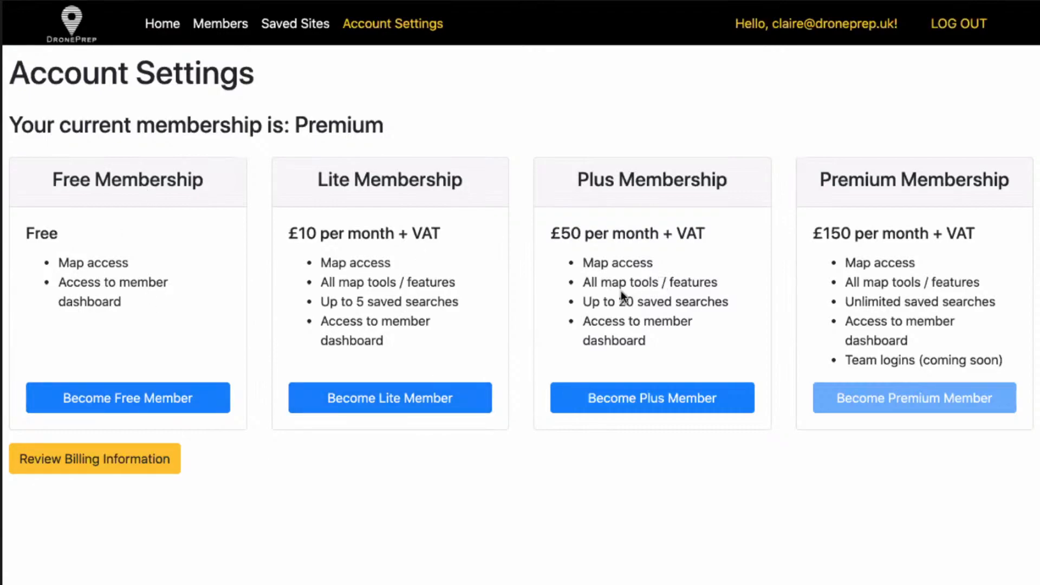
click(162, 30)
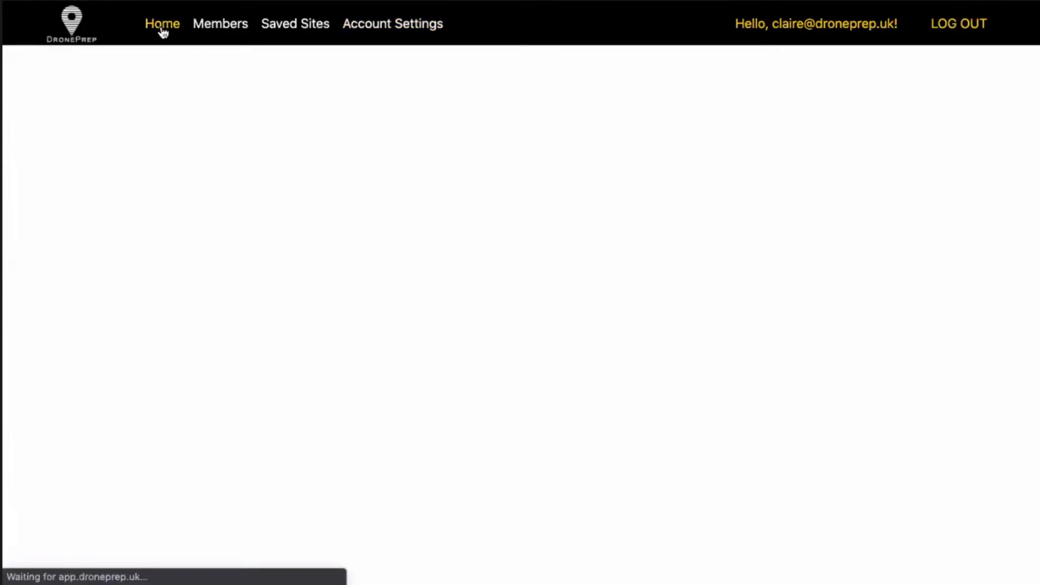